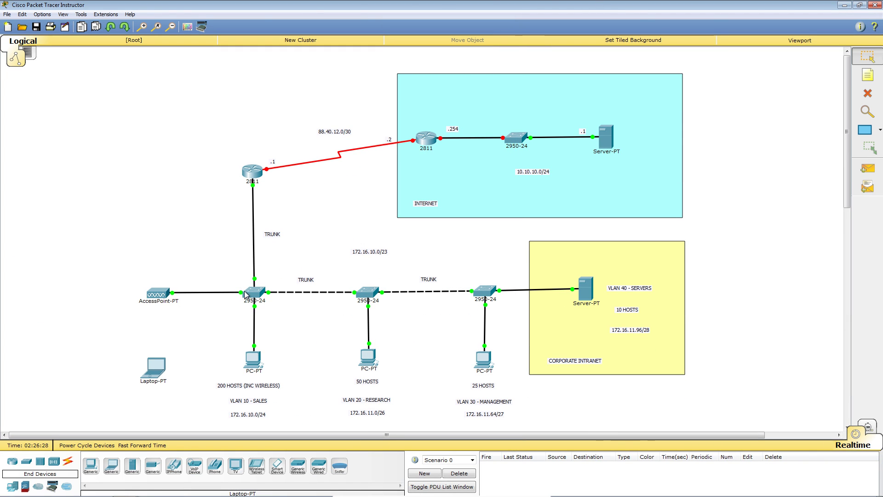
# Add a note below the 2811 router on the trunk side reading "VLAN 10 DG - 172.16.10.254/24"
pyautogui.moveTo(254, 188)
pyautogui.moveTo(256, 295)
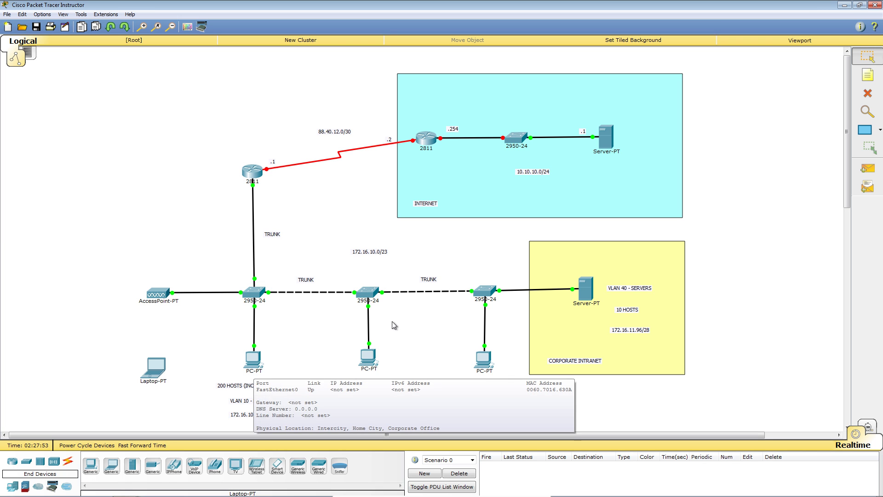
pyautogui.click(868, 75)
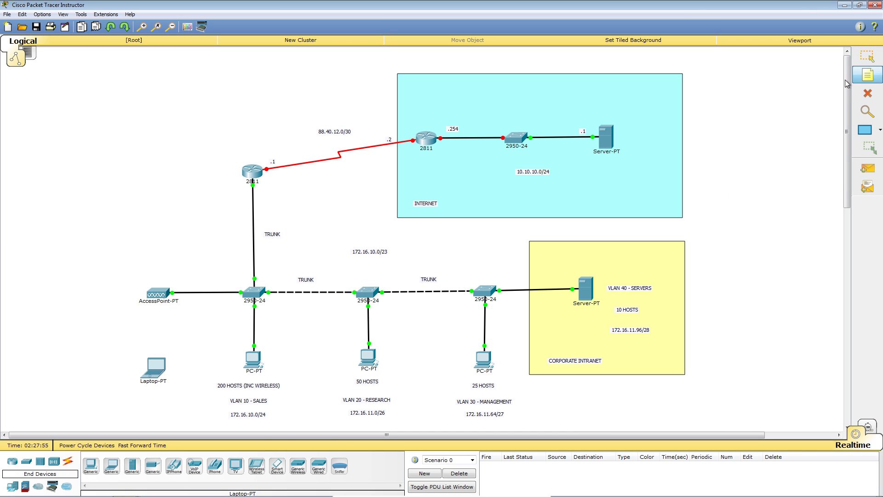
pyautogui.click(188, 187)
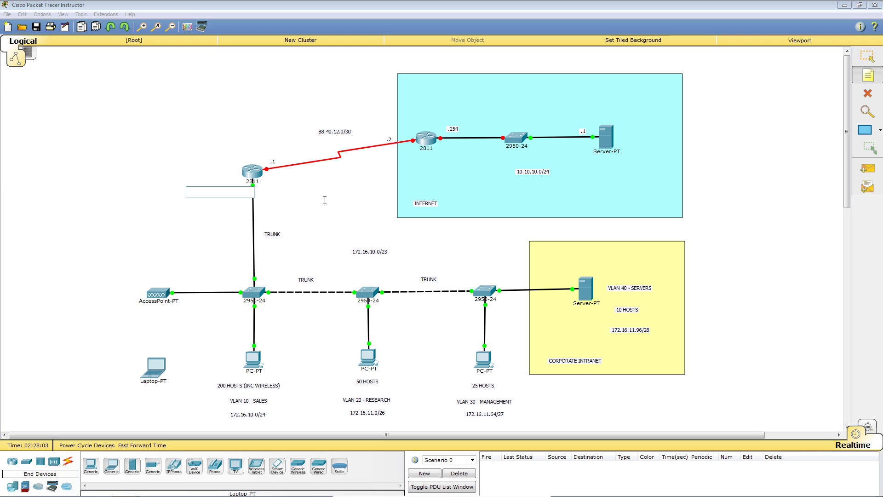
pyautogui.write('VLAN 10')
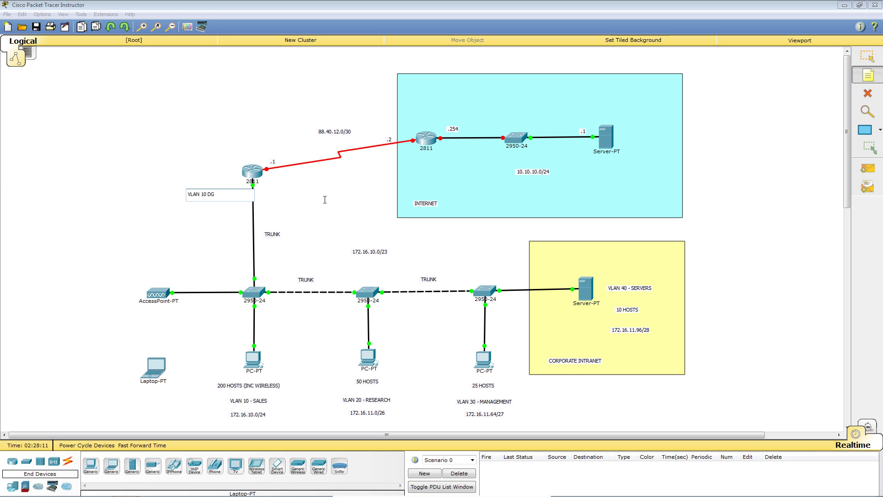
pyautogui.write(' DG - 172.16.10.254/24')
# Add a note to the left of the VLAN 10 gateway label reading "VLAN 20 DG - 172.16.11.62/26"
pyautogui.click(85, 193)
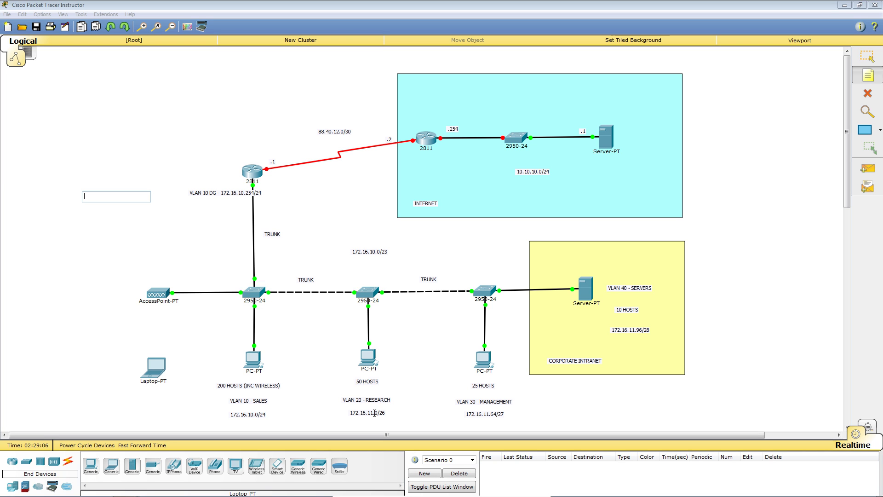
pyautogui.write('V')
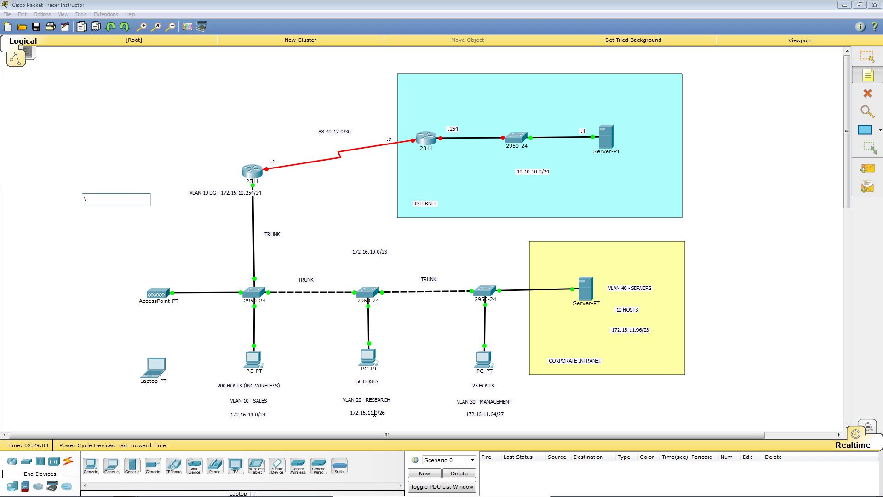
pyautogui.write('LAN 20 DG - 172.16.11.62/26')
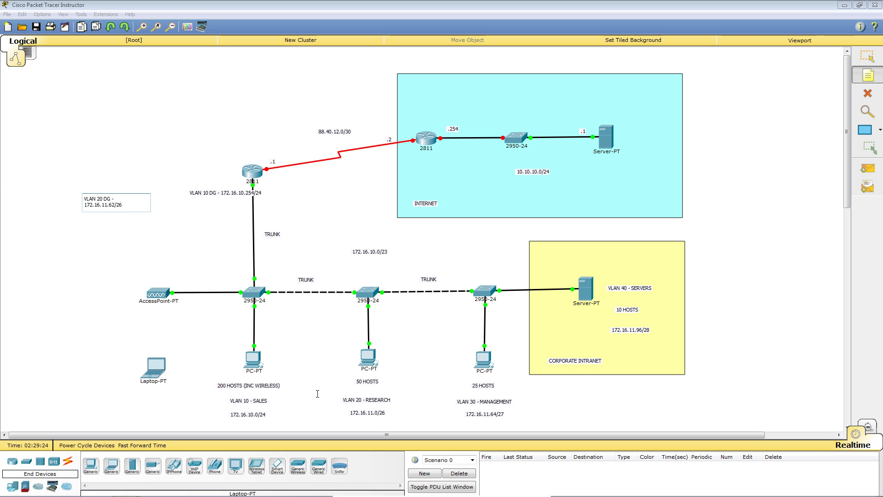
# Add a note reading "172.16.11.94/27" in the empty area above the access point
pyautogui.click(120, 235)
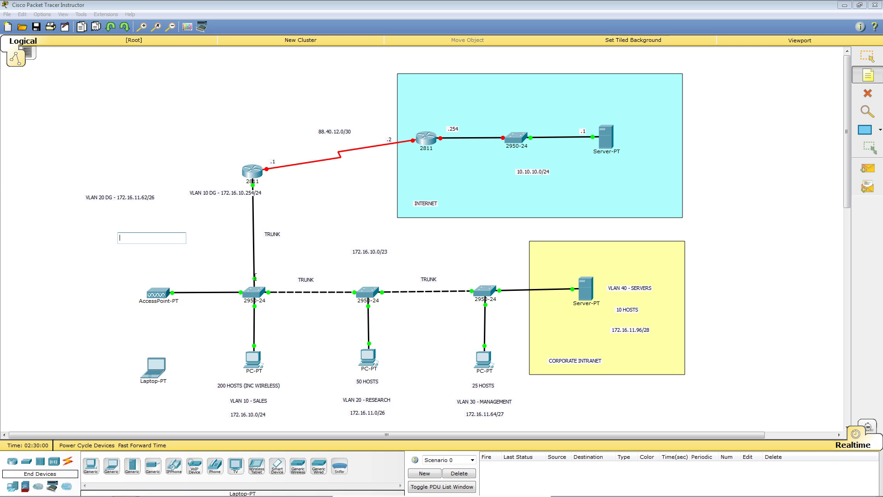
pyautogui.write('16.')
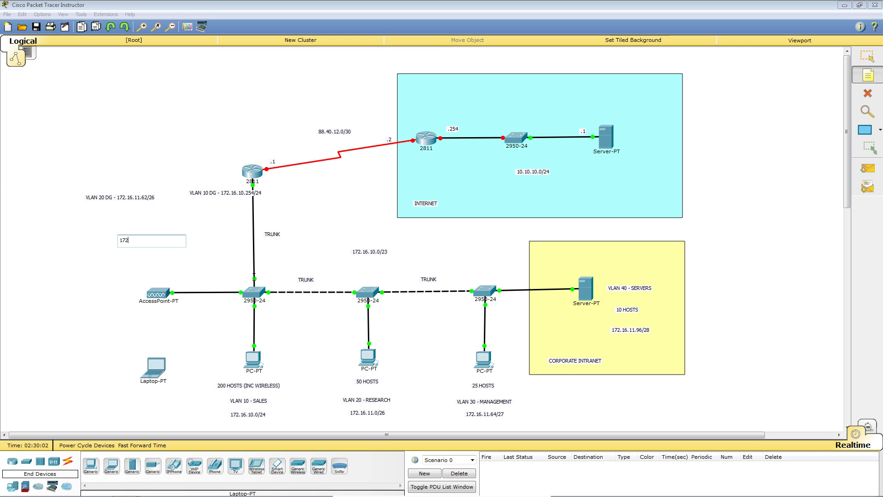
pyautogui.write('11.94/27')
pyautogui.click(48, 335)
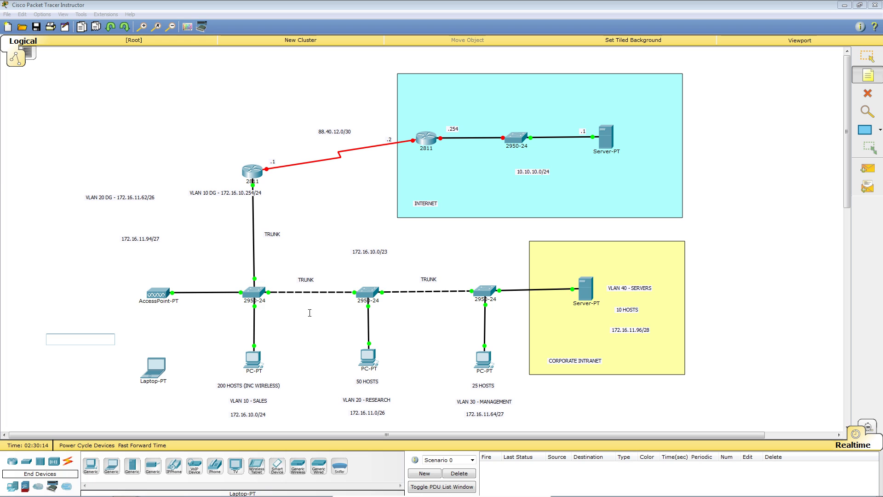
# Prefix the 172.16.11.94/27 note with "VLAN 40 DG - "
pyautogui.click(138, 240)
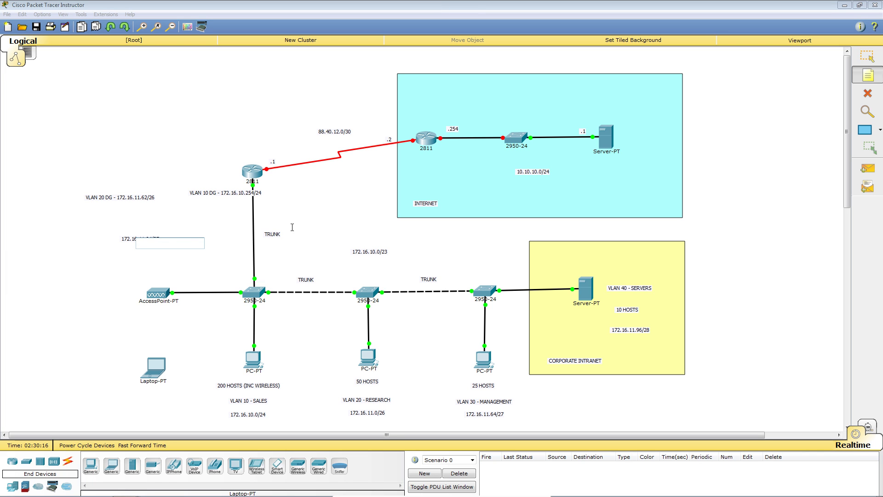
pyautogui.click(867, 57)
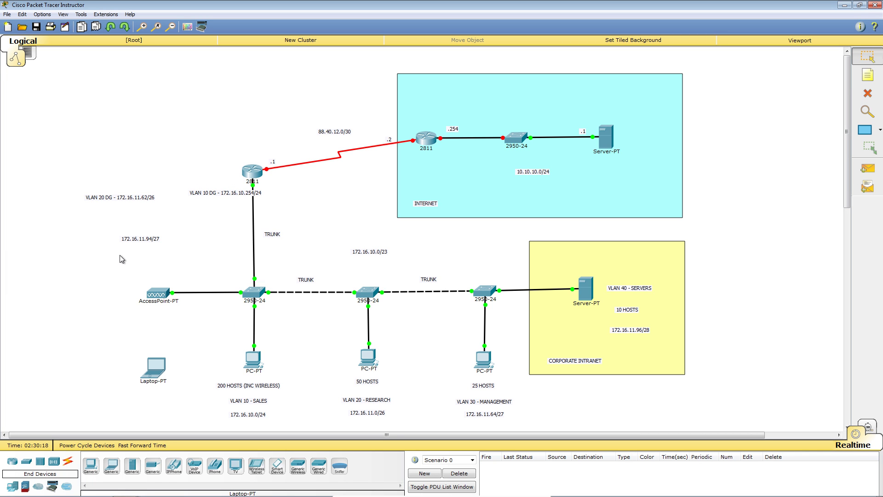
pyautogui.doubleClick(130, 240)
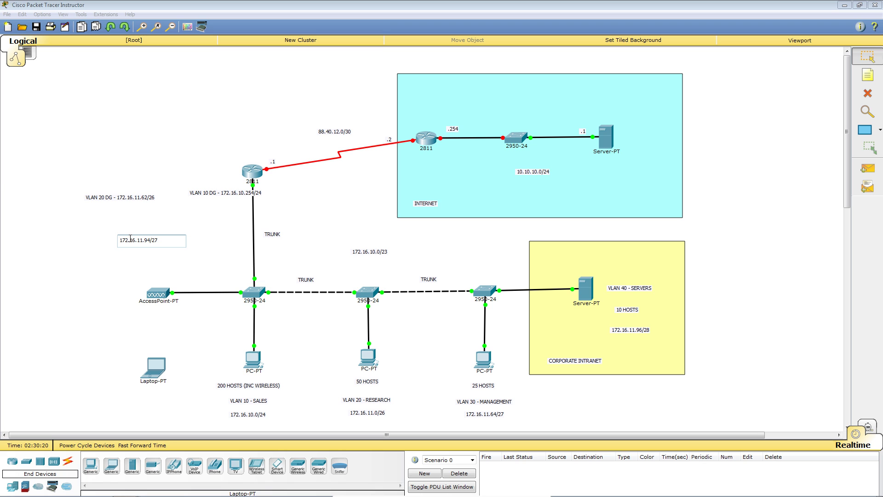
pyautogui.write('VLAN 40 DG -')
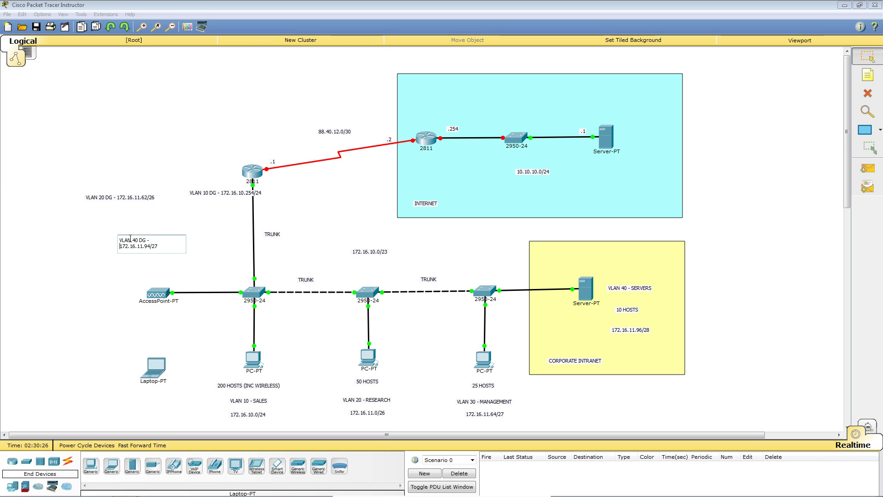
pyautogui.click(59, 240)
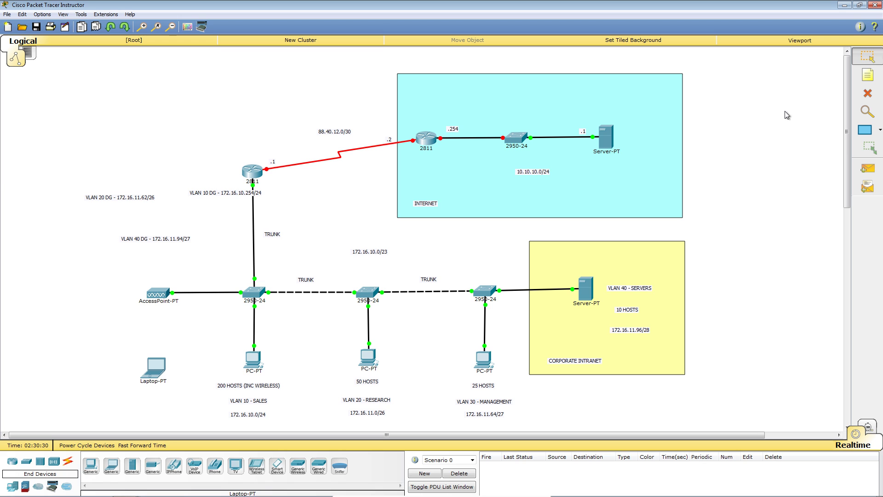
# Change the VLAN number in the 172.16.11.94/27 gateway note to 30
pyautogui.click(868, 74)
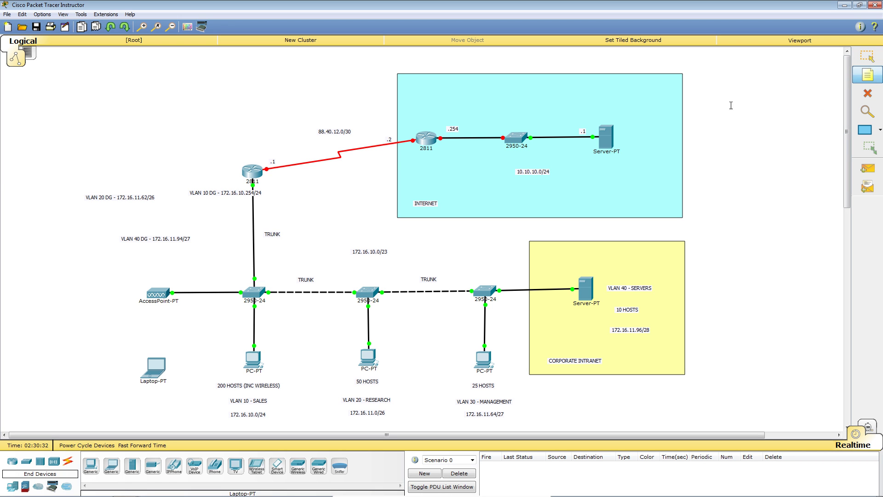
pyautogui.click(138, 240)
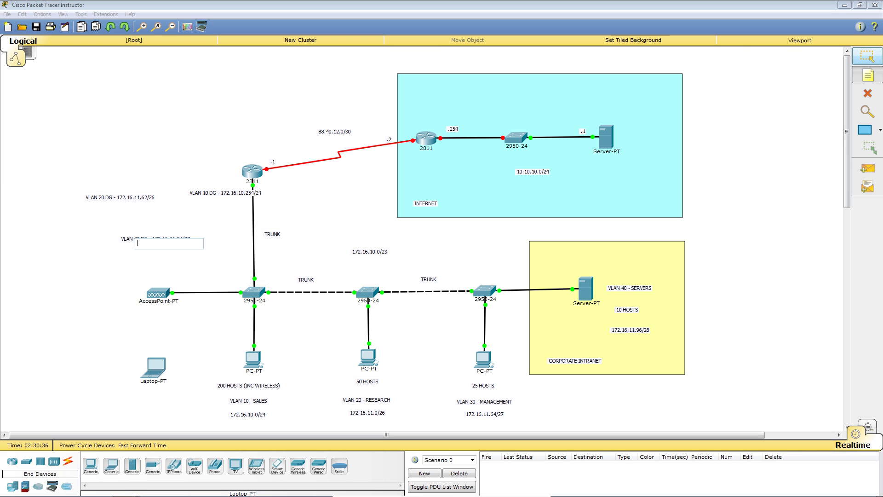
pyautogui.click(868, 57)
pyautogui.doubleClick(138, 240)
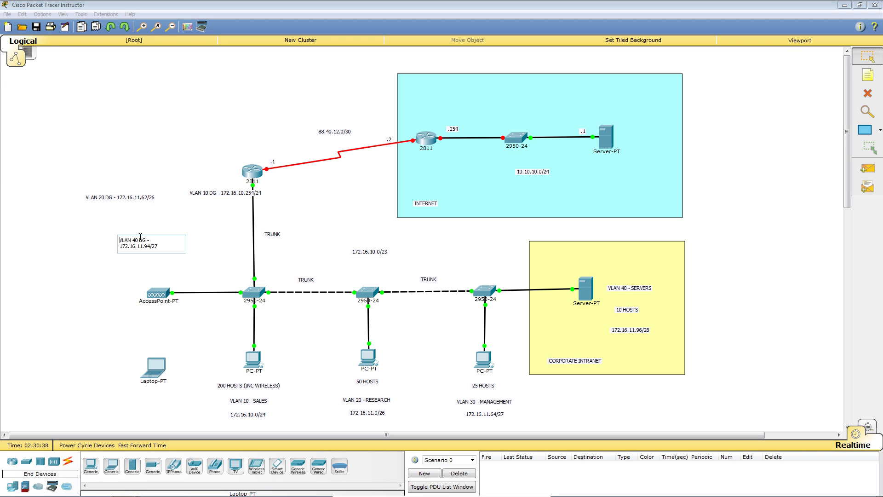
pyautogui.press('BackSpace')
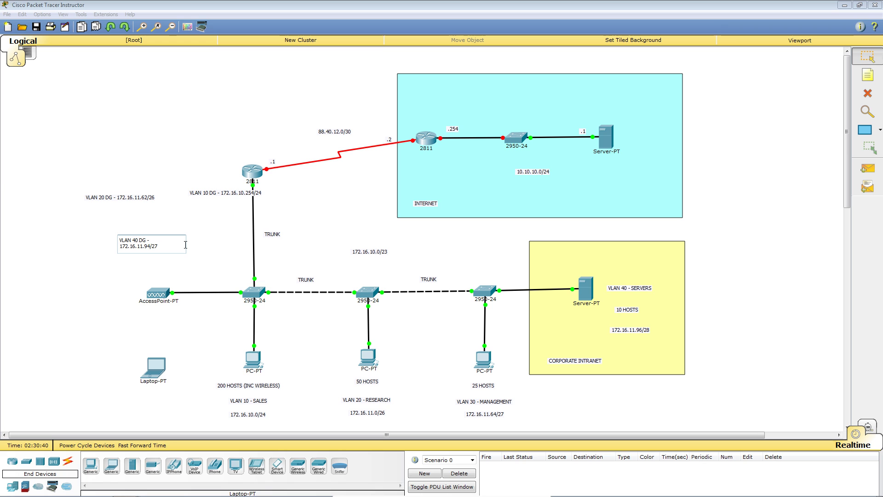
pyautogui.write('3')
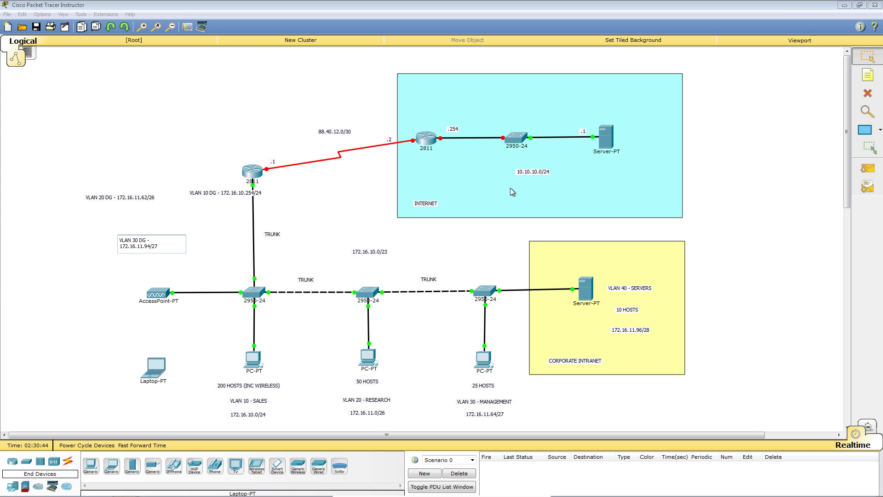
pyautogui.click(455, 250)
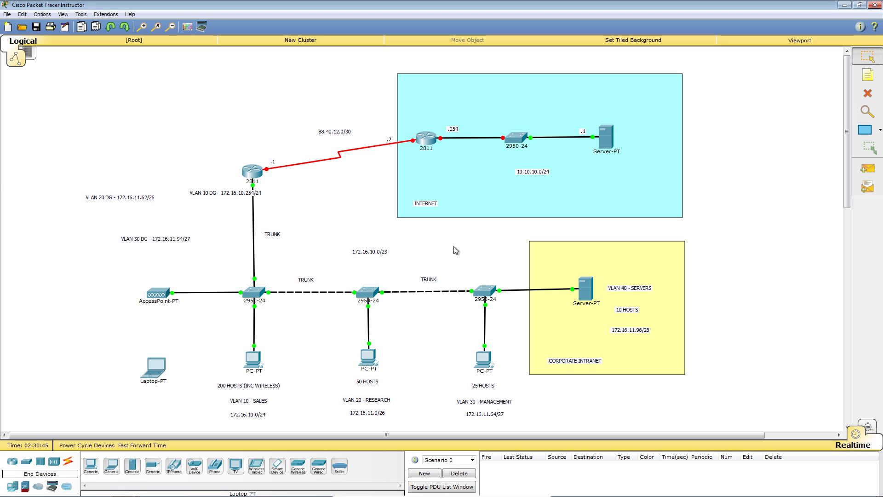
# Add a note below the VLAN 30 gateway label reading "VLAN 40 DG - 172.16.11.110"
pyautogui.click(866, 77)
pyautogui.click(122, 257)
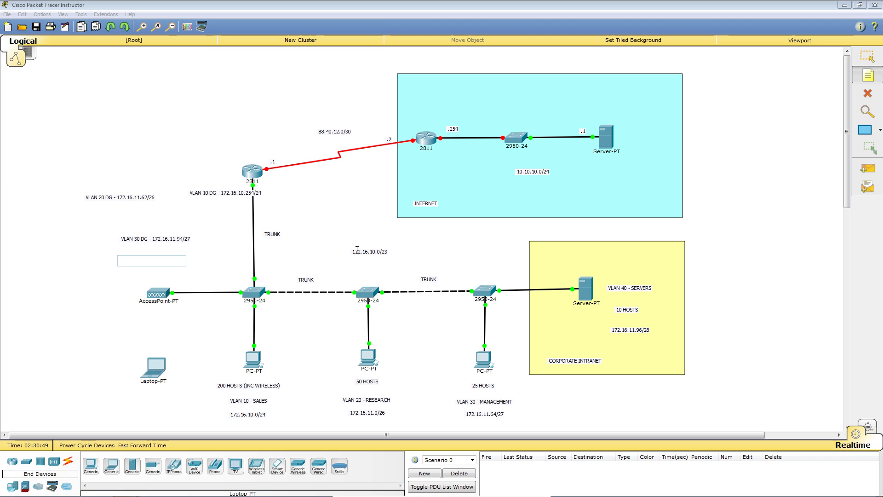
pyautogui.write('VLAN 40')
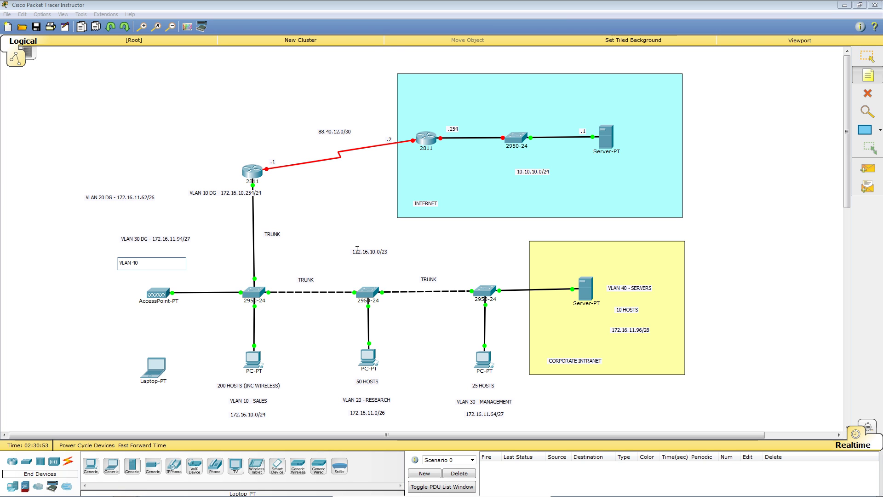
pyautogui.write(' DG ')
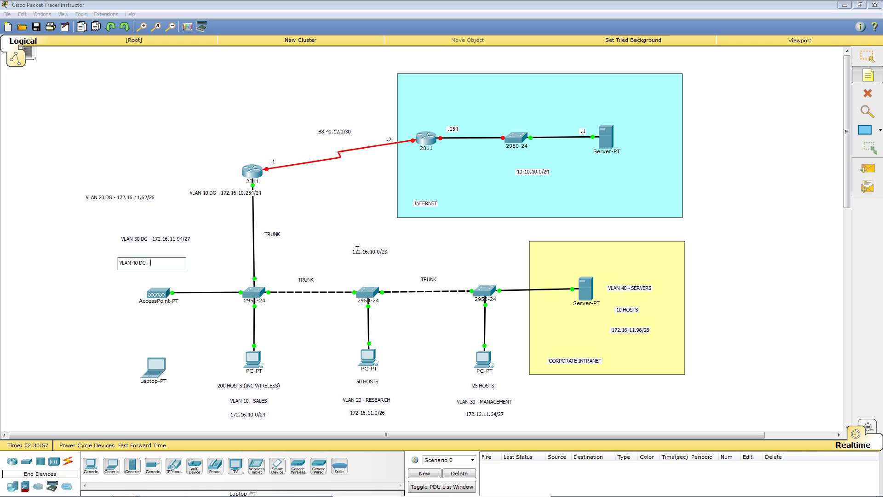
pyautogui.write('- 172.16.11.11')
pyautogui.write('0')
# Stack the four gateway notes in VLAN order, 10 to 40, just below the router and left of the trunk link
pyautogui.click(867, 55)
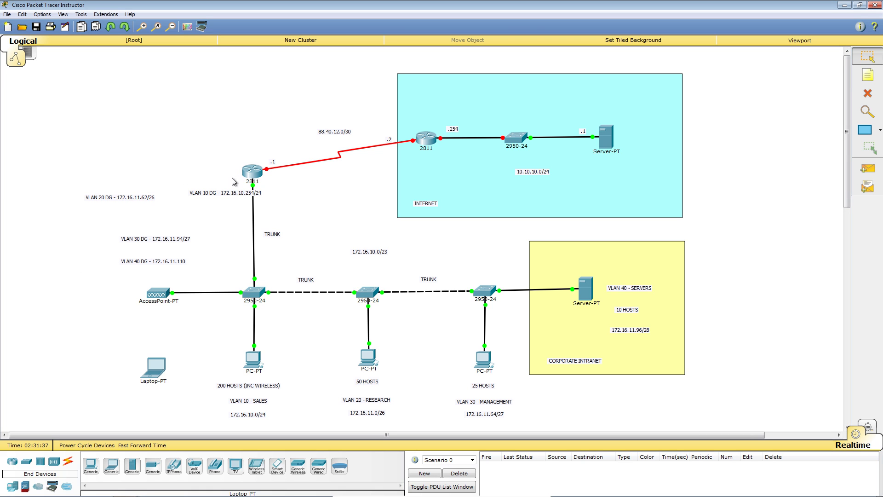
pyautogui.moveTo(227, 192); pyautogui.dragTo(205, 193)
pyautogui.moveTo(119, 199); pyautogui.dragTo(201, 205)
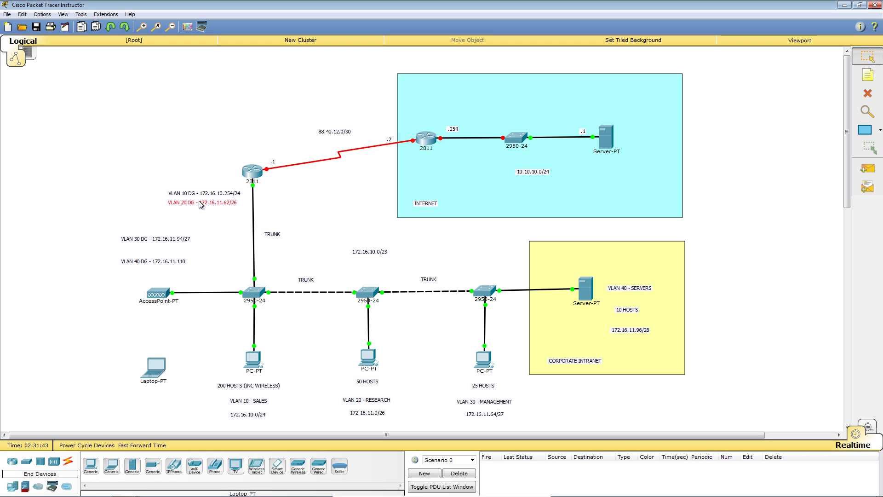
pyautogui.moveTo(163, 240); pyautogui.dragTo(209, 216)
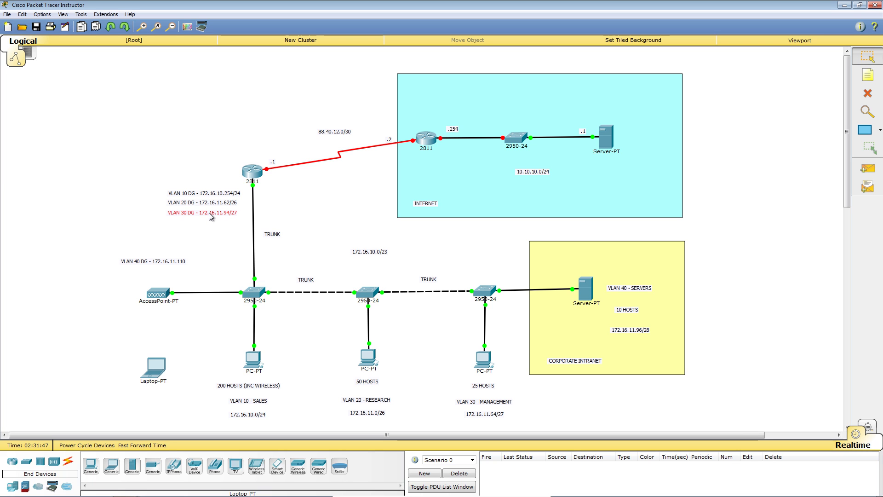
pyautogui.moveTo(158, 260); pyautogui.dragTo(205, 222)
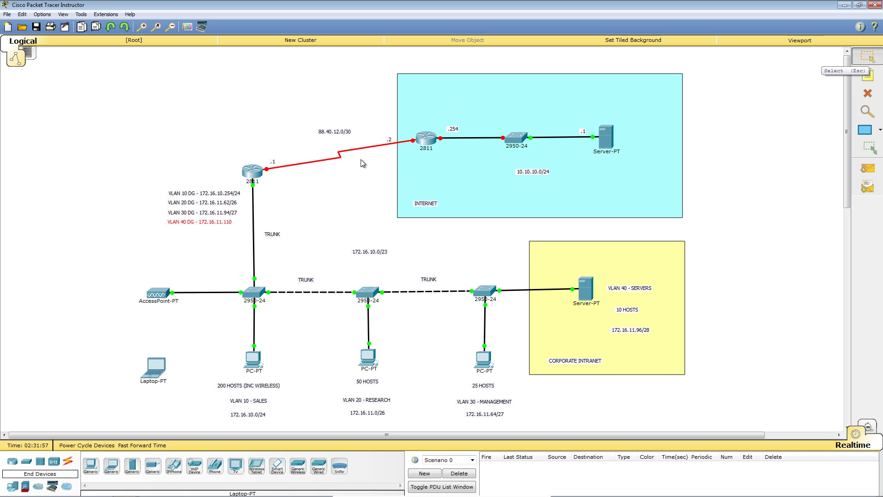
# Append the prefix length /28 to the VLAN 40 gateway note
pyautogui.doubleClick(230, 222)
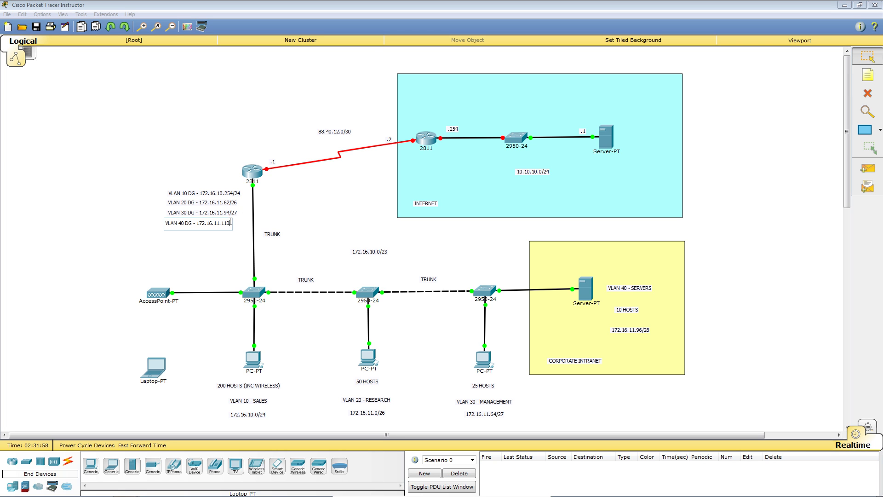
pyautogui.write('/28')
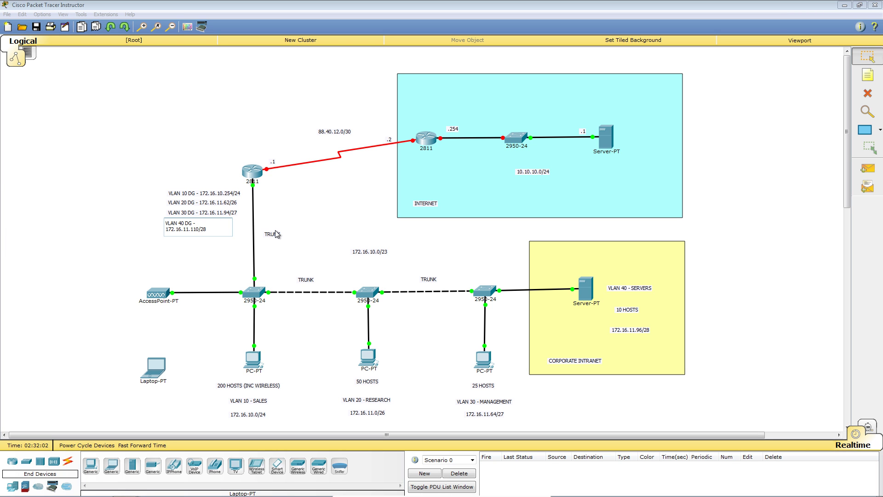
pyautogui.click(84, 247)
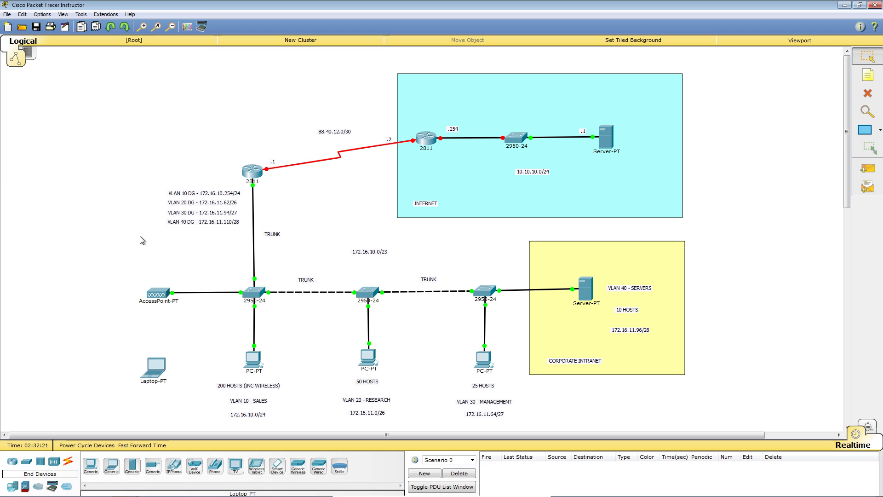
# Move the four stacked gateway notes together slightly left, farther from the router's trunk link
pyautogui.moveTo(160, 185); pyautogui.dragTo(209, 221)
pyautogui.click(125, 240)
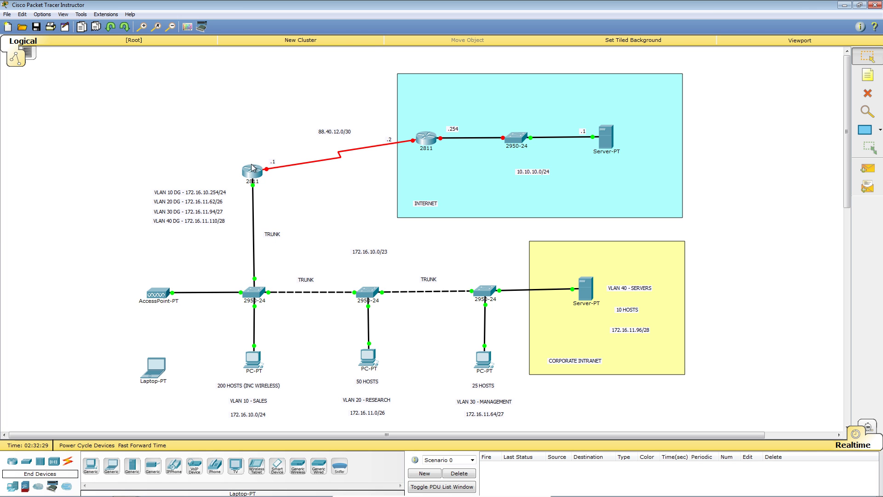
# Assign the static IP address 172.16.11.97 to the corporate intranet server's FastEthernet0 interface
pyautogui.moveTo(253, 172)
pyautogui.moveTo(591, 294)
pyautogui.moveTo(585, 285); pyautogui.dragTo(584, 288)
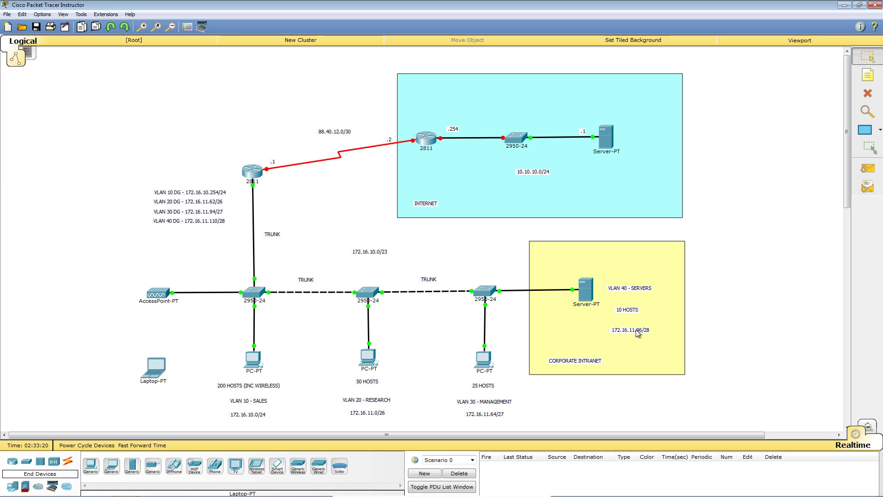
pyautogui.click(586, 295)
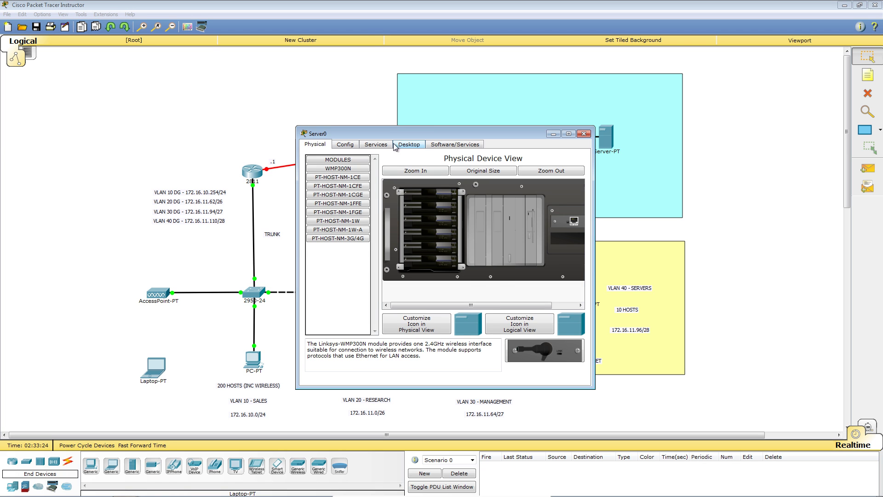
pyautogui.click(349, 146)
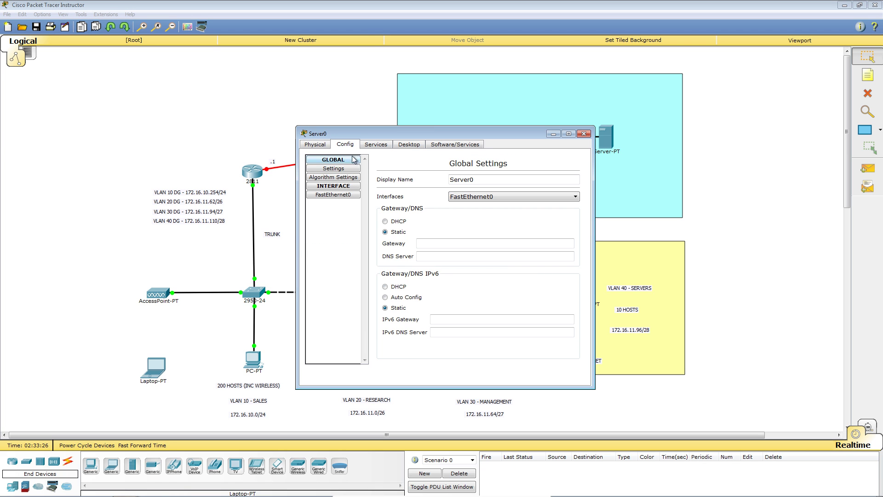
pyautogui.click(409, 145)
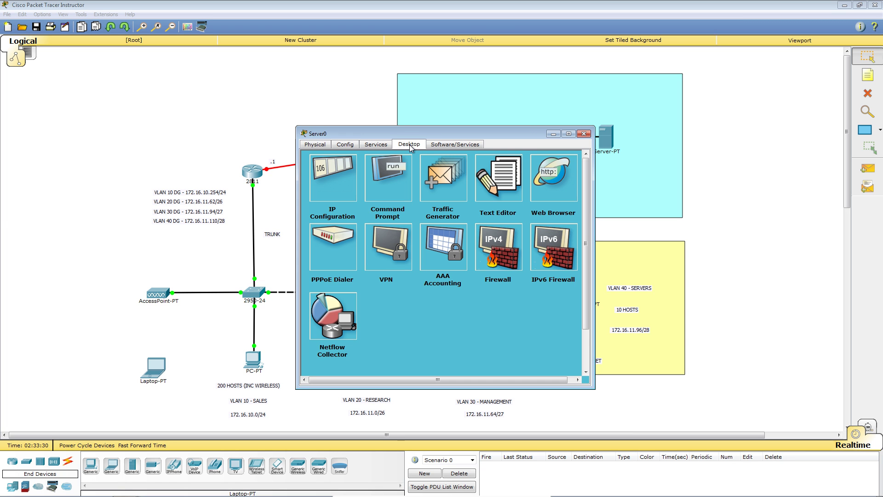
pyautogui.click(330, 176)
pyautogui.click(385, 206)
pyautogui.click(423, 216)
pyautogui.write('1')
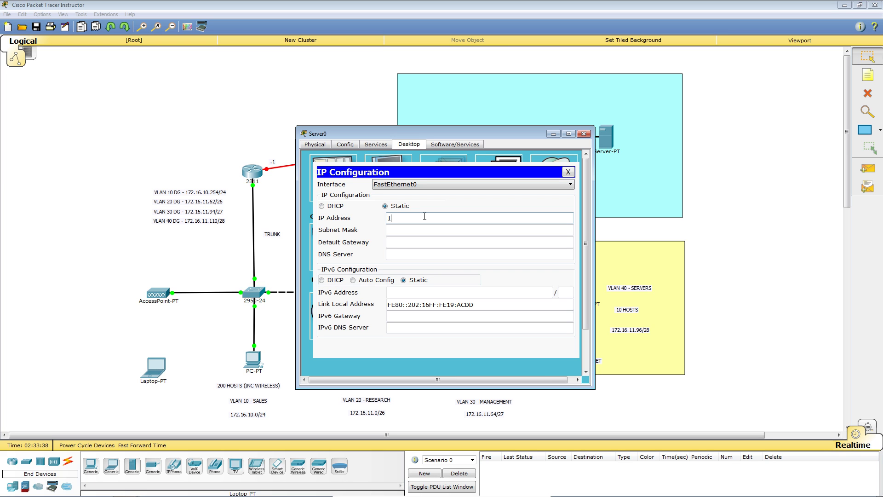
pyautogui.write('72.16.11.7')
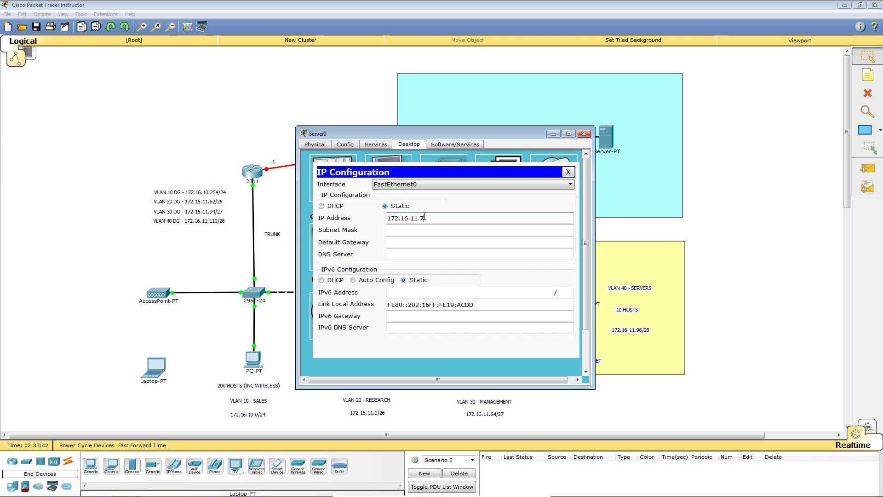
pyautogui.press('BackSpace')
pyautogui.write('97')
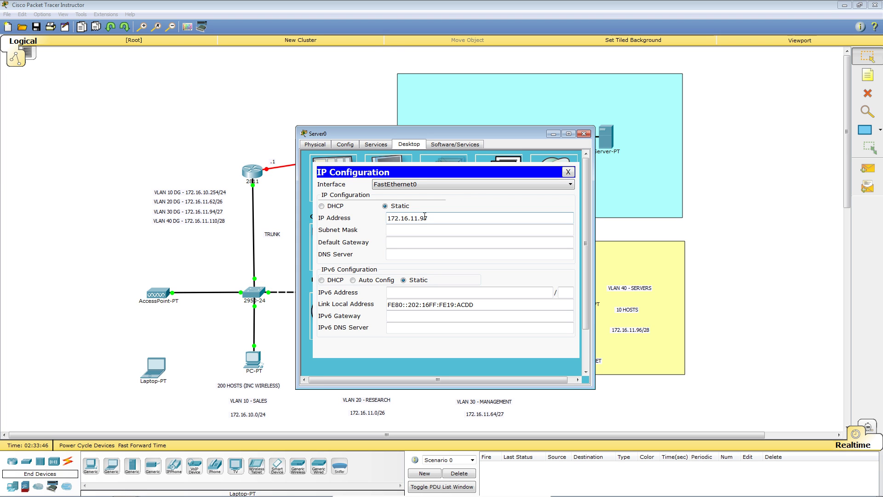
# Set the corporate intranet server's subnet mask to 255.255.255.240, matching the /28 VLAN 40 network
pyautogui.press('Tab')
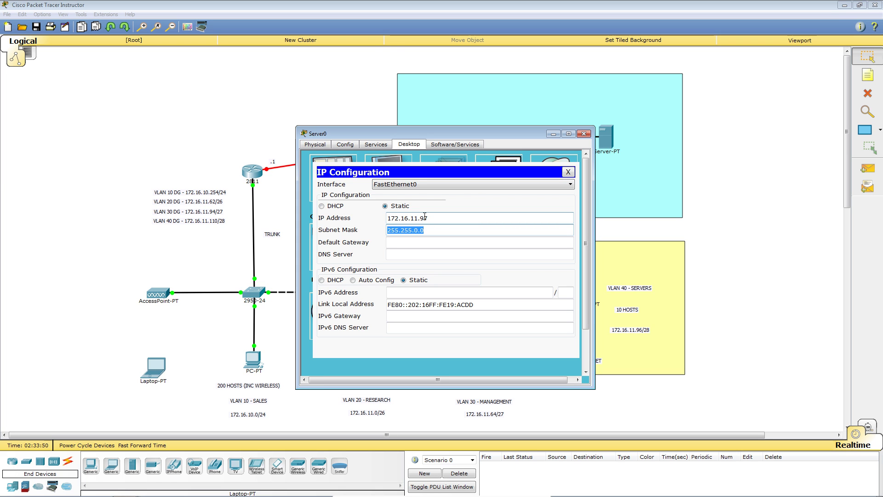
pyautogui.press('Tab')
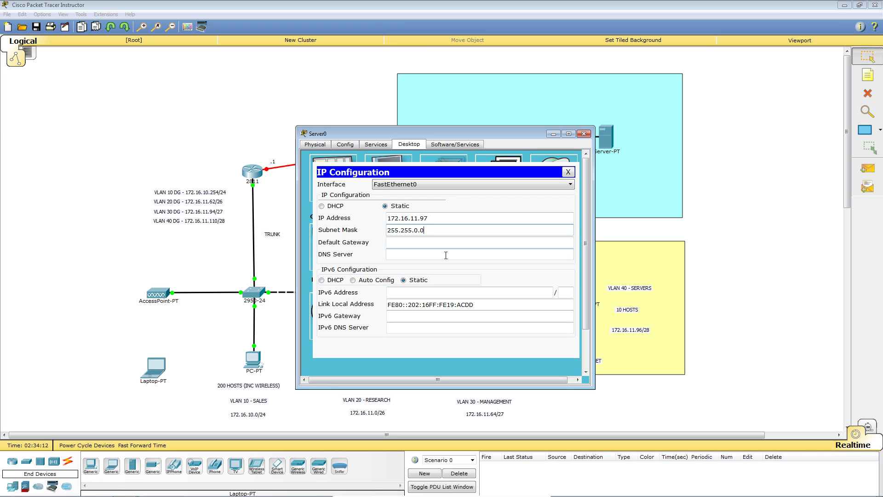
pyautogui.press('BackSpace')
pyautogui.press('BackSpace')
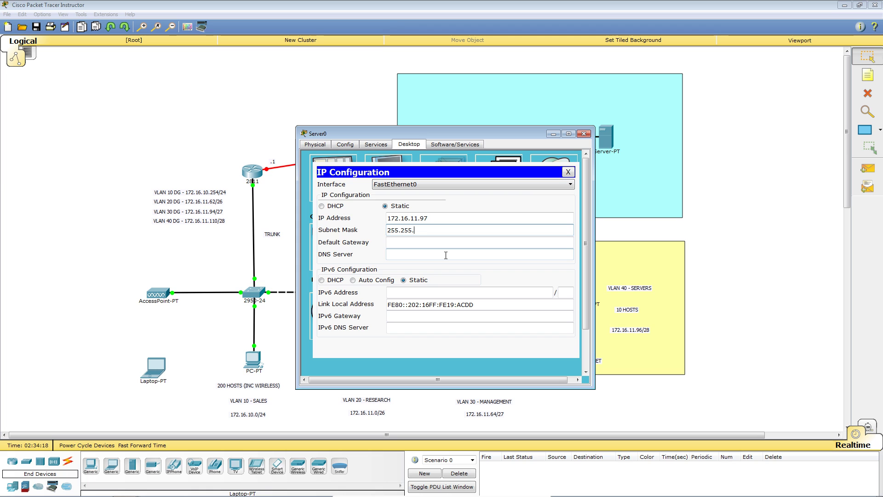
pyautogui.write('255')
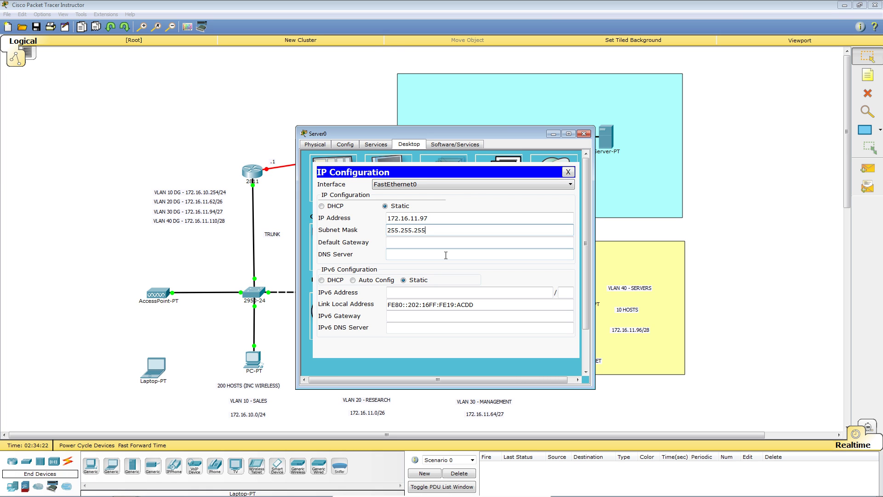
pyautogui.write('.')
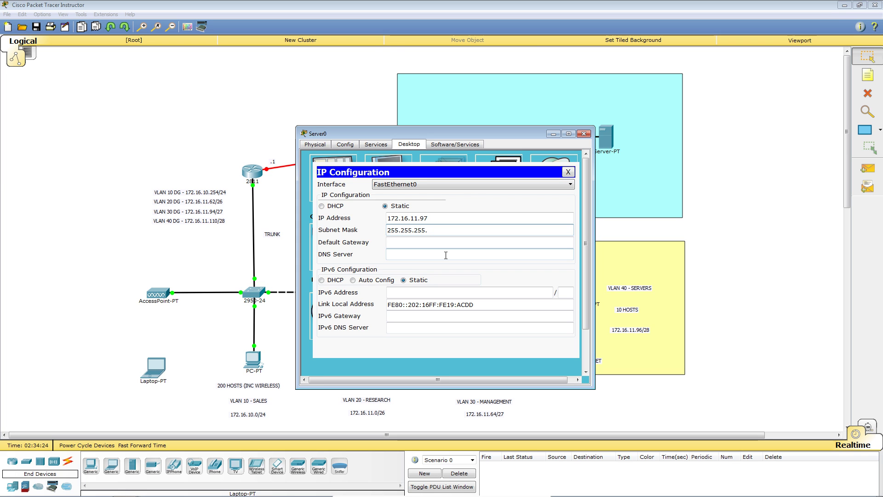
pyautogui.write('240')
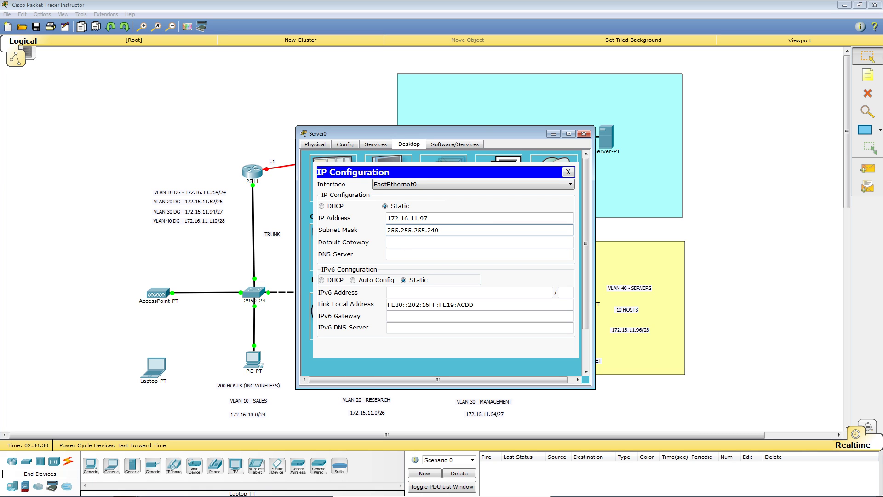
# Set the intranet server's default gateway to 172.16.11.110 and its DNS server to 10.10.10.1, and close its IP configuration
pyautogui.click(440, 239)
pyautogui.write('172.16.11.110')
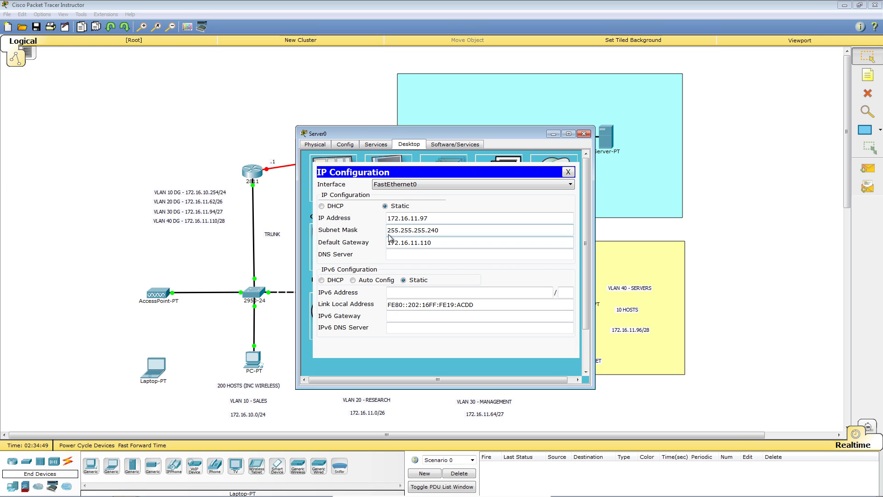
pyautogui.moveTo(487, 131); pyautogui.dragTo(429, 191)
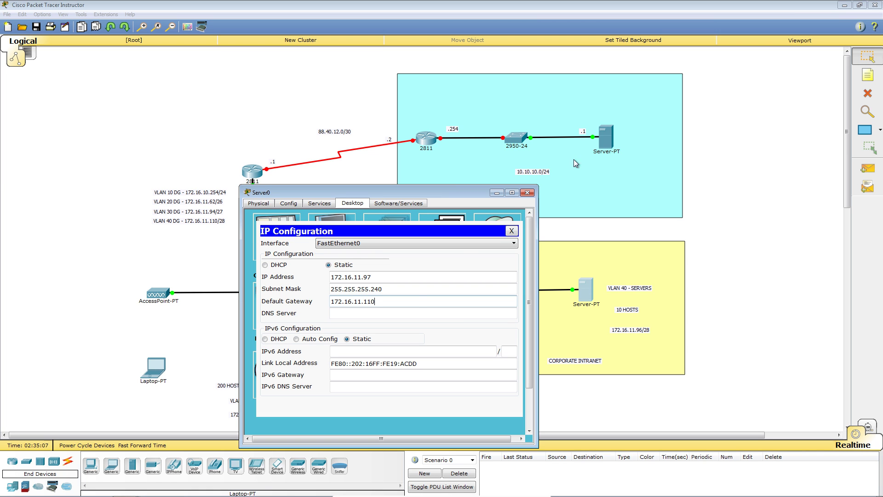
pyautogui.click(413, 312)
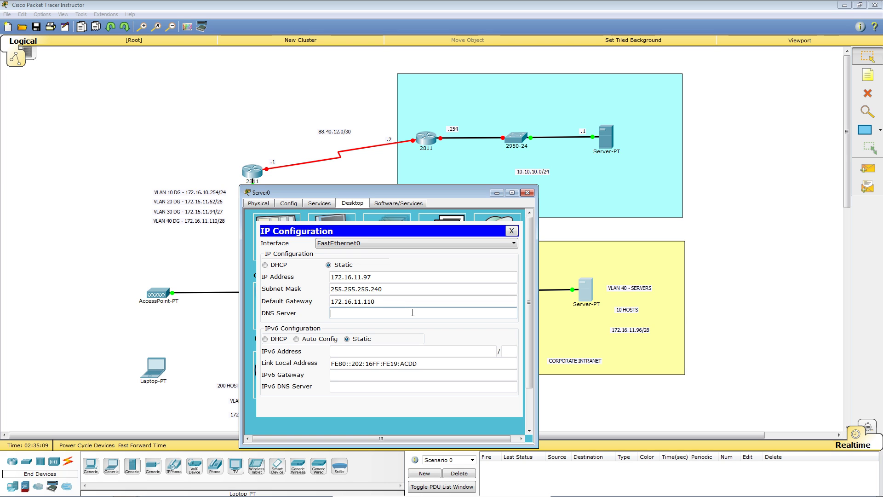
pyautogui.write('10.10.10.1')
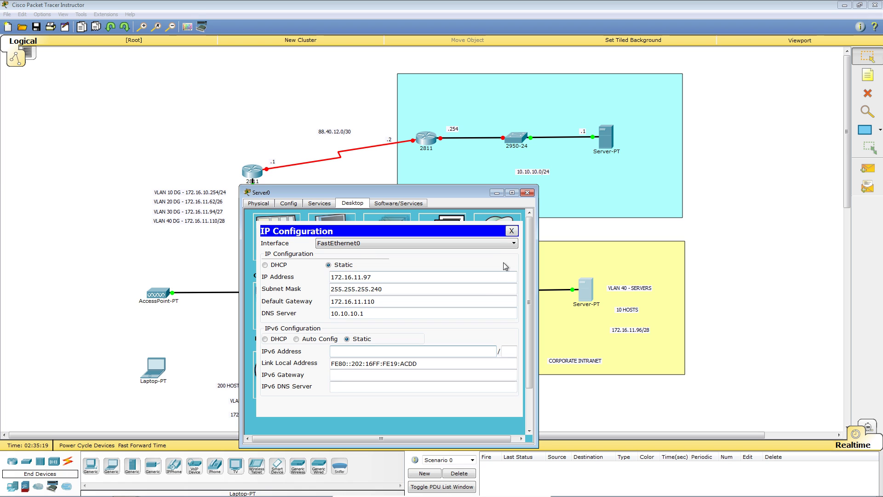
pyautogui.click(511, 231)
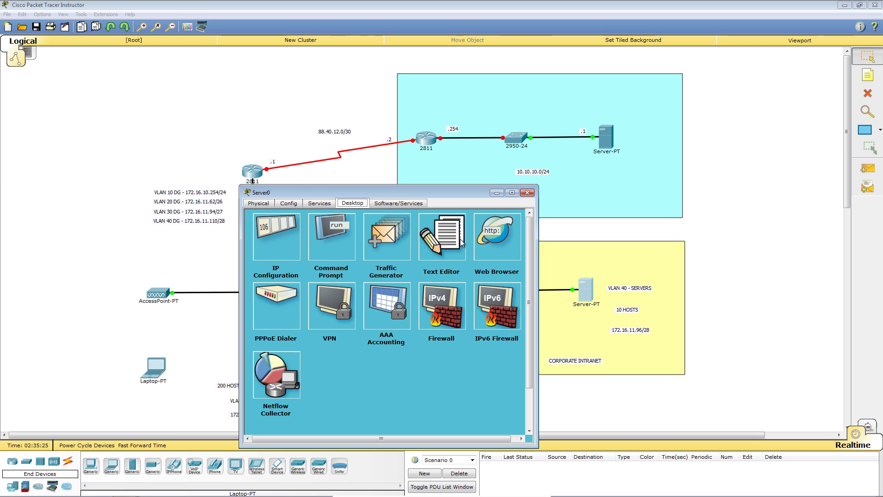
# Run ipconfig in the intranet server's command prompt and compare its IP settings with the VLAN 40 labels on the topology
pyautogui.click(338, 237)
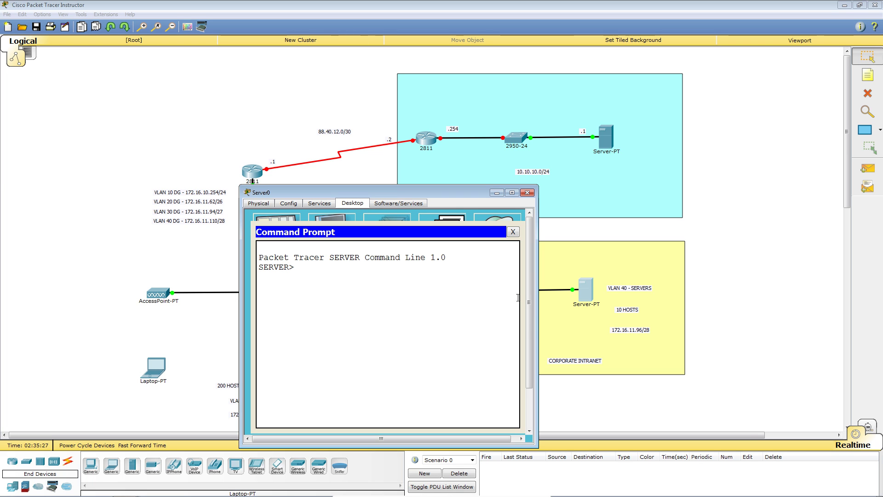
pyautogui.moveTo(536, 408); pyautogui.dragTo(652, 404)
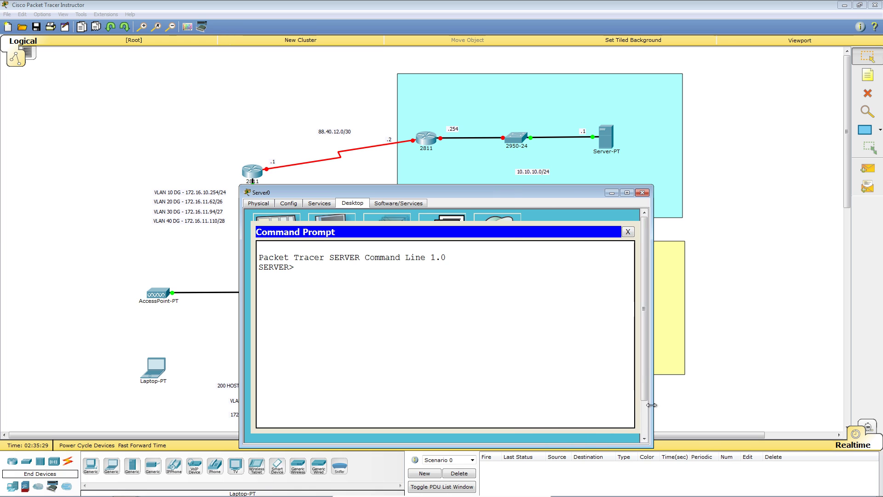
pyautogui.write('ipconfig')
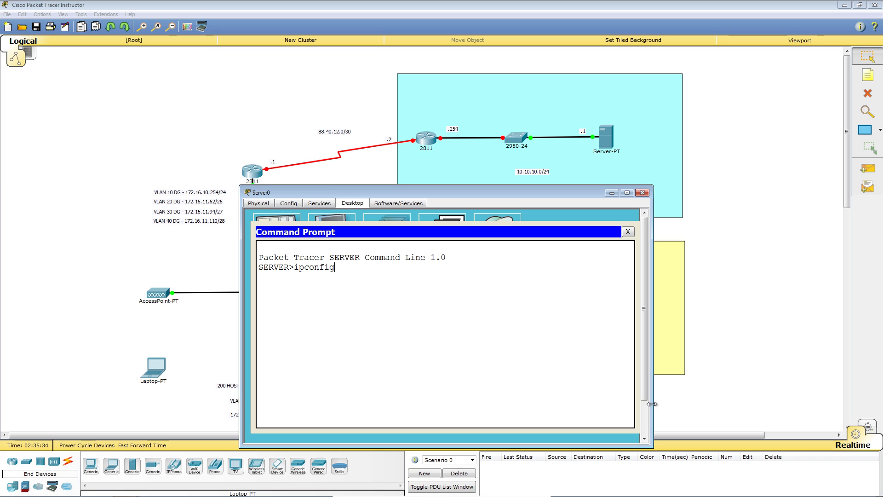
pyautogui.press('Return')
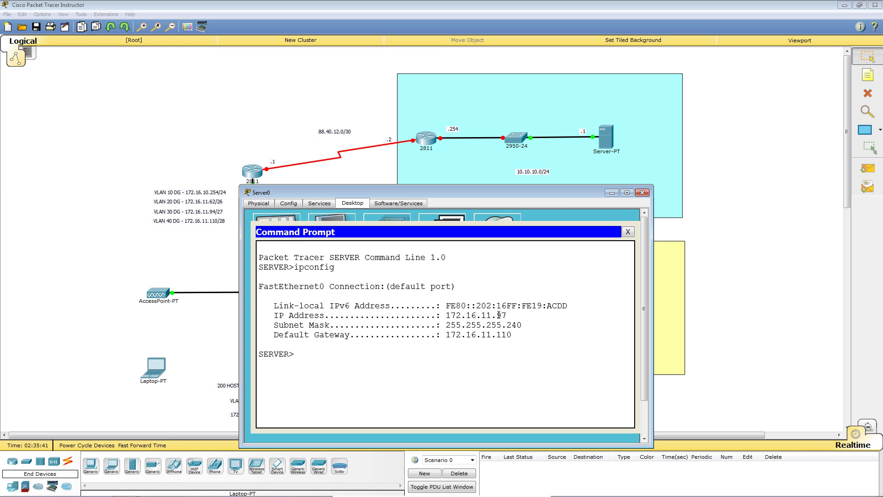
pyautogui.moveTo(559, 195); pyautogui.dragTo(429, 194)
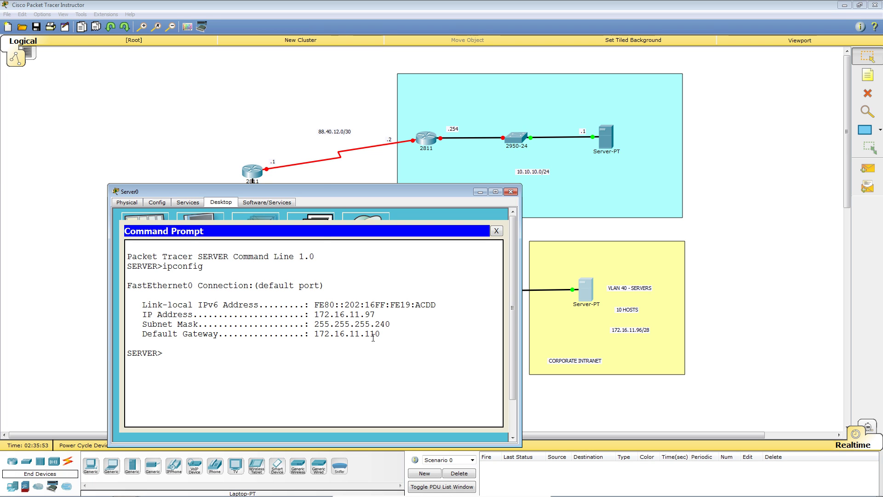
pyautogui.moveTo(322, 188); pyautogui.dragTo(327, 230)
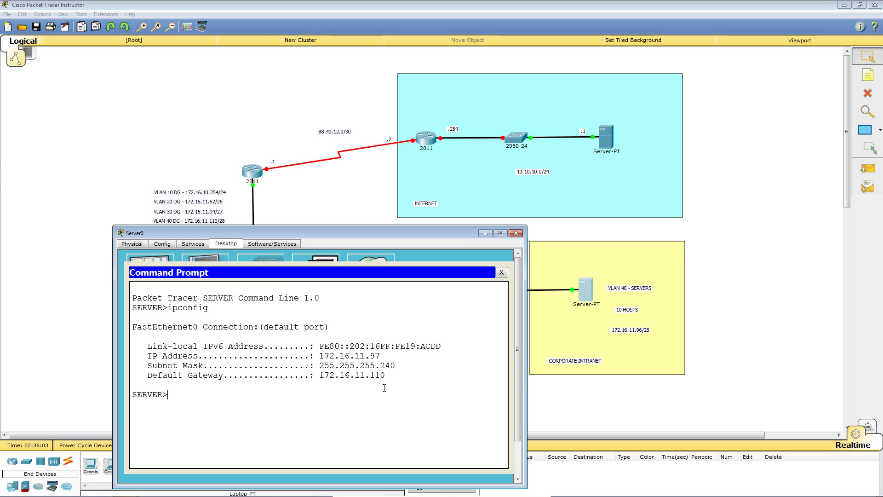
# Run ipconfig /all on the intranet server and highlight the link-local IPv6 address in the output
pyautogui.press('Up')
pyautogui.write('/all')
pyautogui.press('Return')
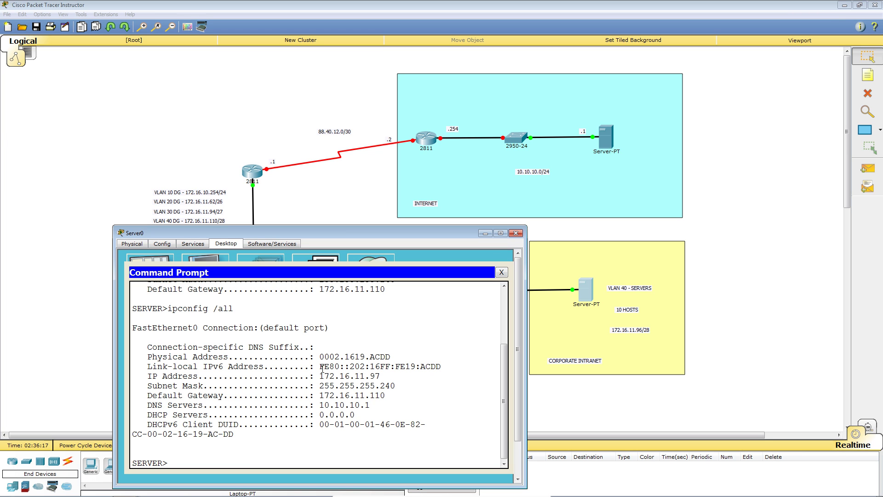
pyautogui.moveTo(320, 366); pyautogui.dragTo(373, 366)
pyautogui.moveTo(427, 366); pyautogui.dragTo(443, 367)
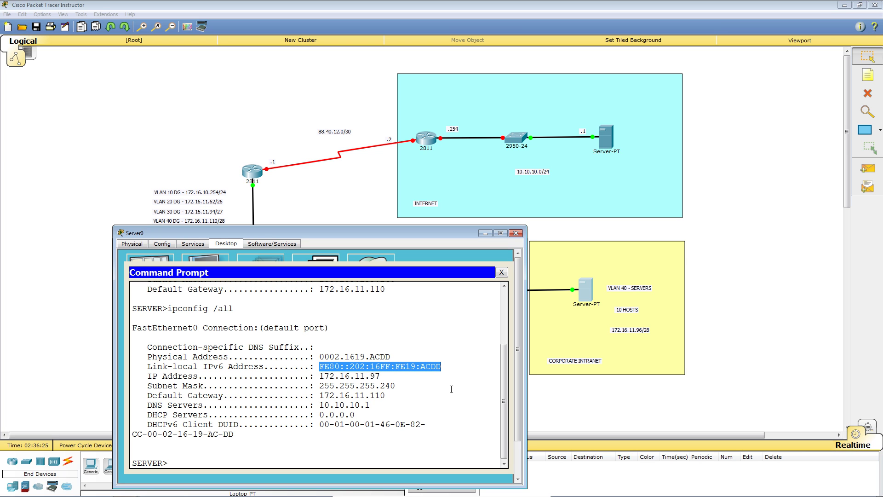
pyautogui.click(473, 330)
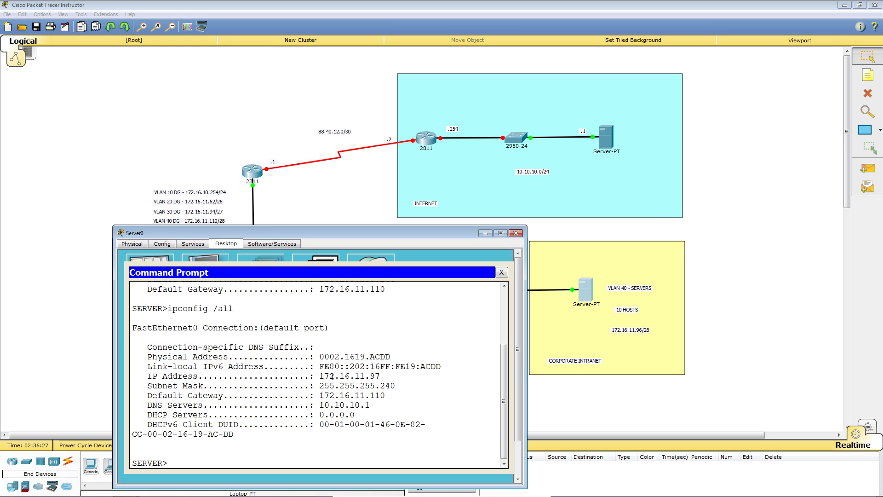
# Highlight the physical address in the ipconfig /all output, and close the intranet server's command prompt and device window
pyautogui.moveTo(320, 357); pyautogui.dragTo(391, 357)
pyautogui.click(460, 321)
pyautogui.moveTo(319, 357); pyautogui.dragTo(391, 356)
pyautogui.click(447, 337)
pyautogui.click(501, 272)
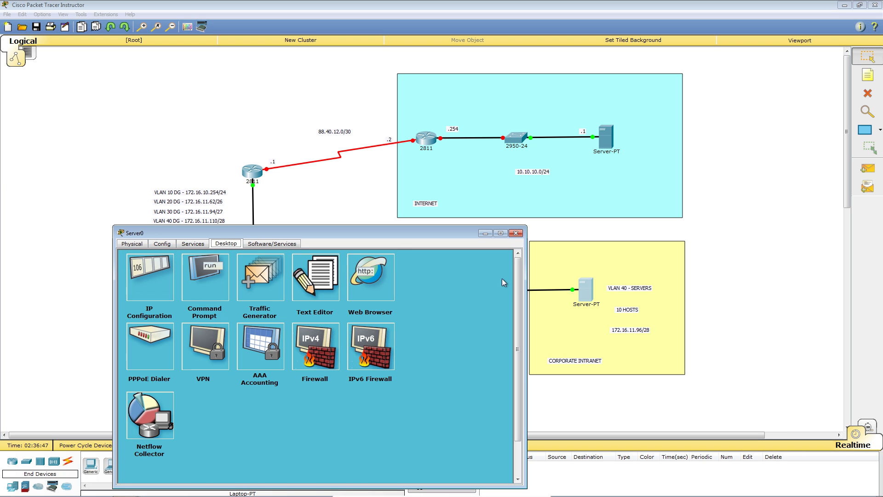
pyautogui.click(514, 234)
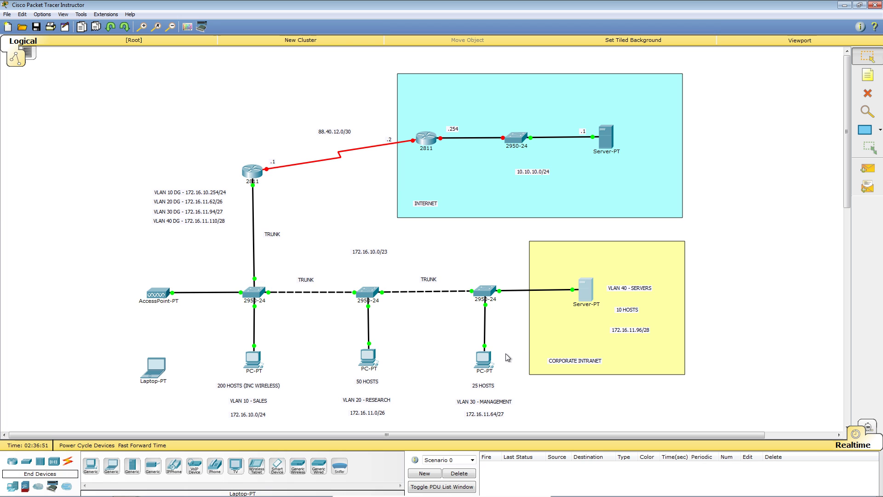
# Assign the static IP address 10.10.10.1 to the server in the Internet area and highlight the address's first octet
pyautogui.click(606, 138)
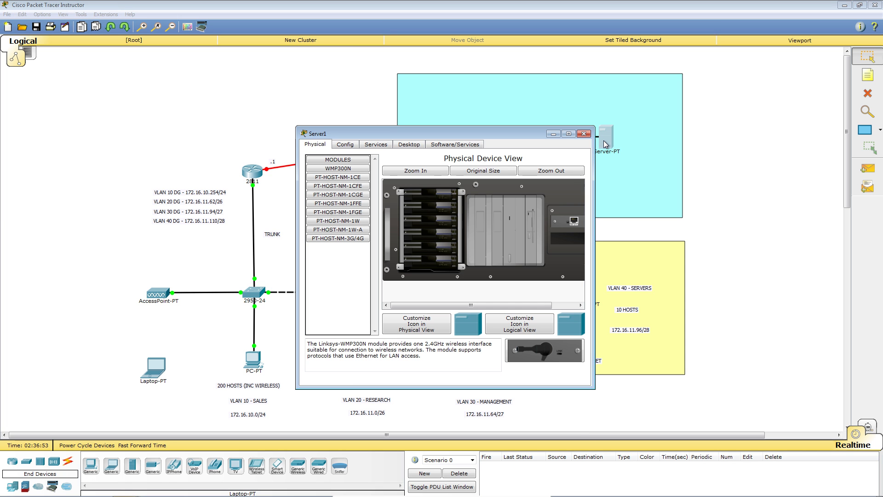
pyautogui.click(415, 144)
pyautogui.click(328, 185)
pyautogui.click(390, 219)
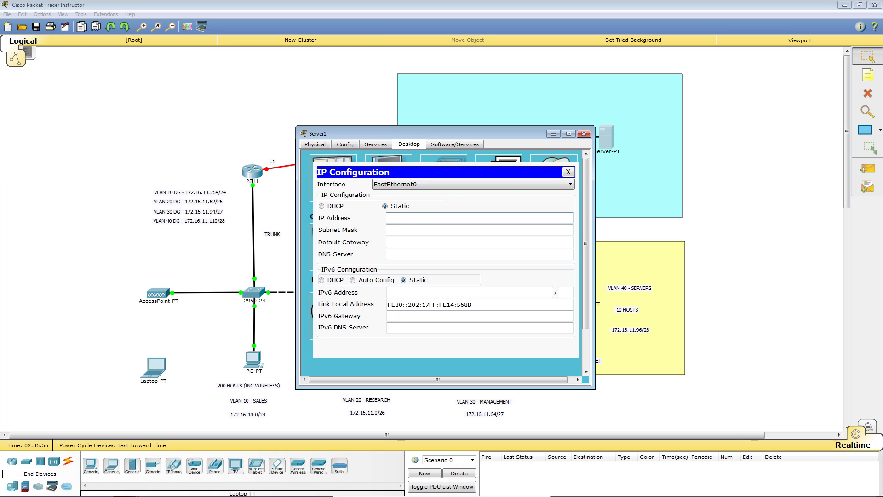
pyautogui.write('10.10.10.1')
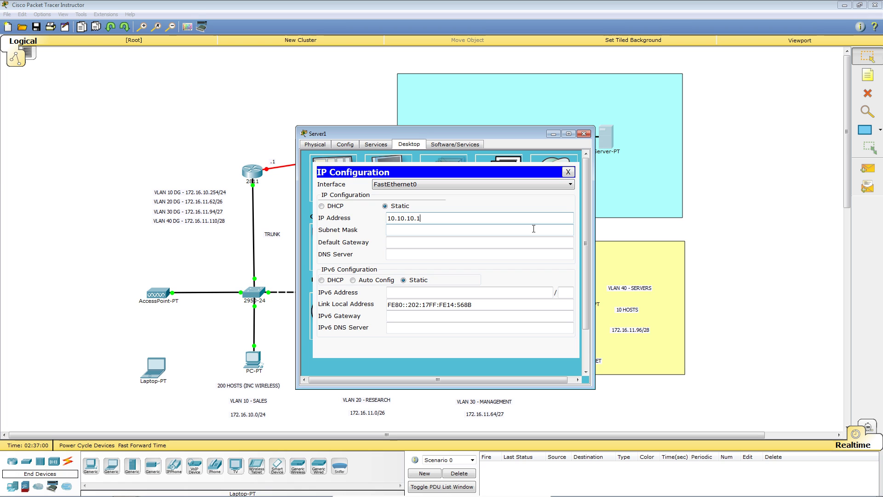
pyautogui.press('Tab')
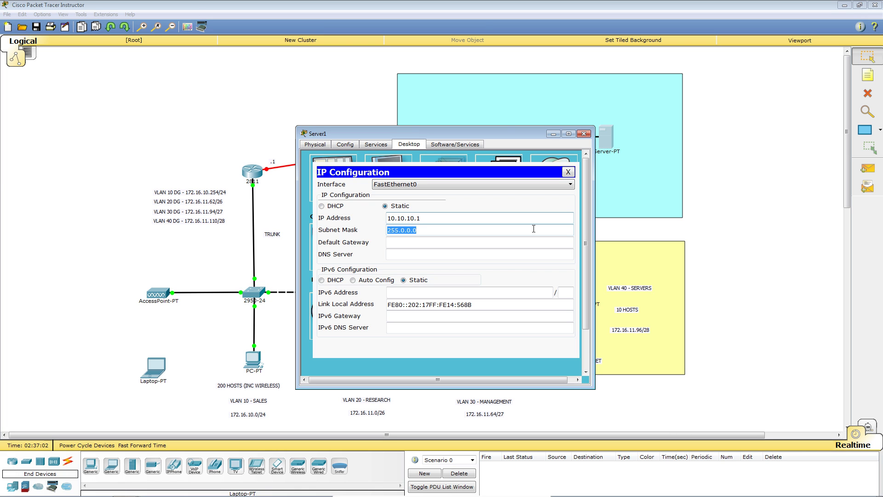
pyautogui.moveTo(506, 133); pyautogui.dragTo(292, 143)
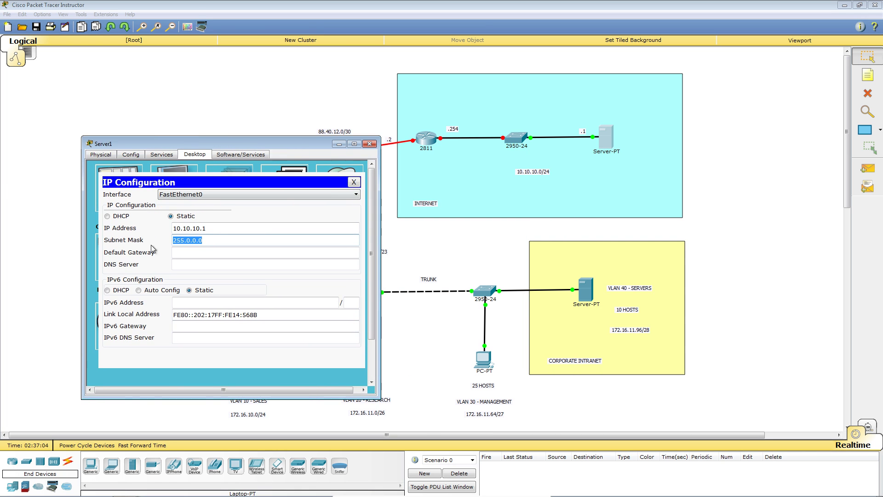
pyautogui.doubleClick(174, 228)
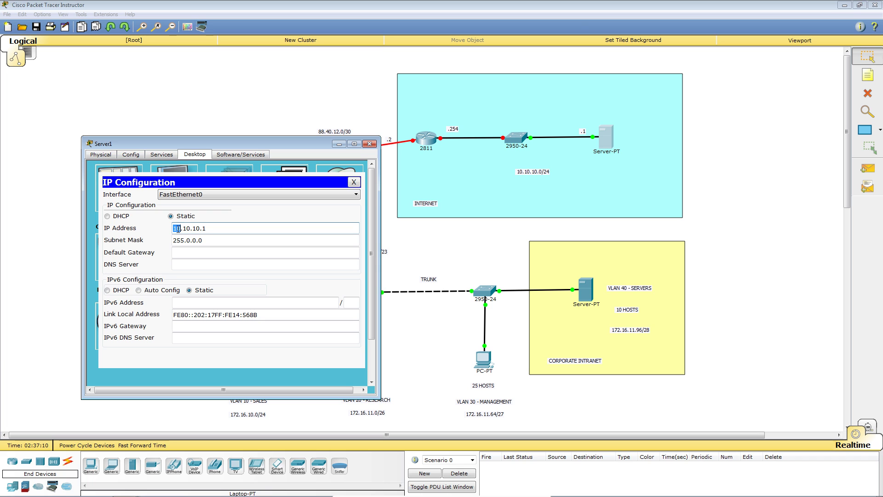
# Set the Internet server's subnet mask to 255.255.255.0 in its IP configuration
pyautogui.click(207, 239)
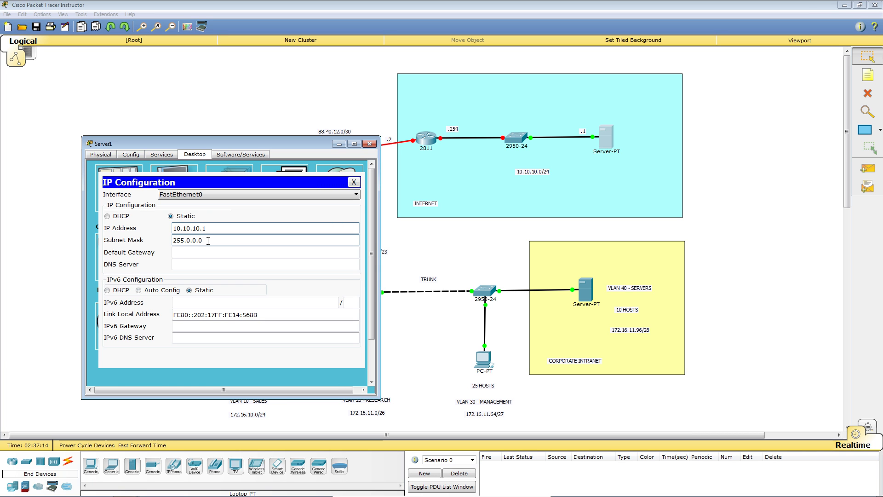
pyautogui.press('BackSpace')
pyautogui.press('BackSpace')
pyautogui.press('BackSpace')
pyautogui.press('BackSpace')
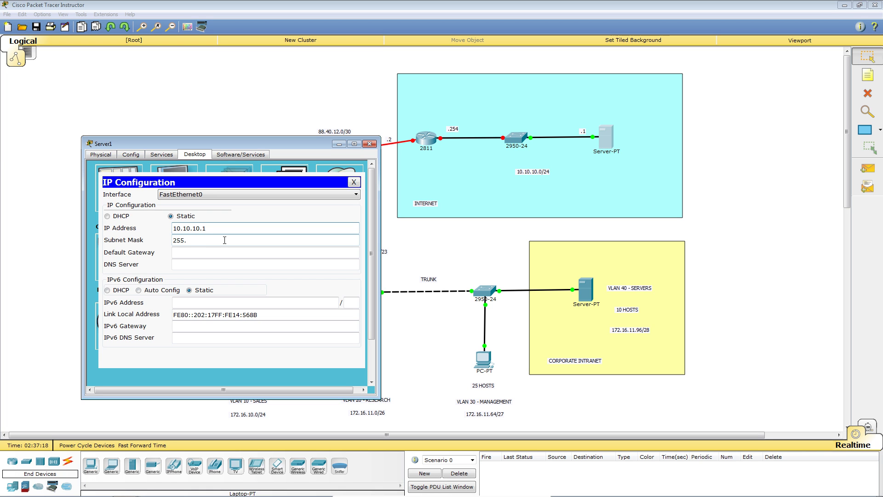
pyautogui.write('255.255.0')
pyautogui.press('Tab')
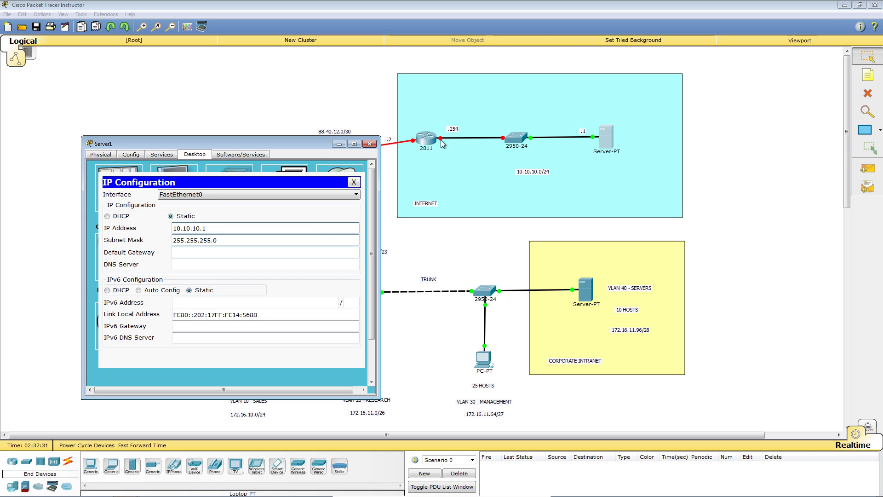
# Set the Internet server's default gateway to 10.10.10.254 and DNS server to 10.10.10.1, and close its IP configuration
pyautogui.write('10.10.10.254')
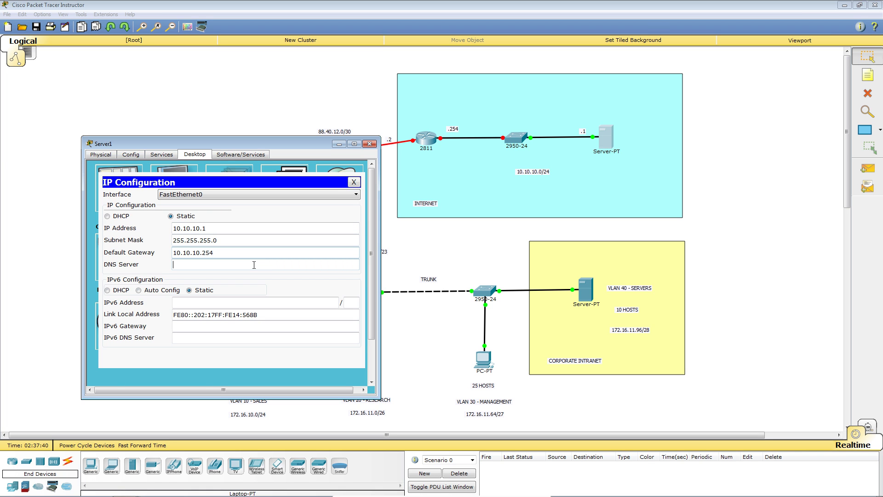
pyautogui.click(254, 265)
pyautogui.write('10.10.10.1')
pyautogui.click(354, 183)
# Check the Internet server's IP settings with ipconfig /all in its command prompt, and close the server's window
pyautogui.click(175, 186)
pyautogui.write('ipconfig')
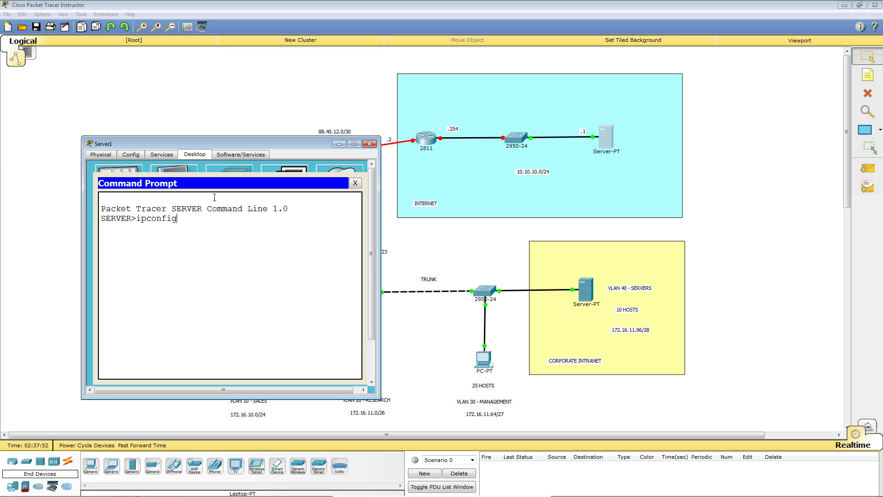
pyautogui.write(' /all')
pyautogui.press('Return')
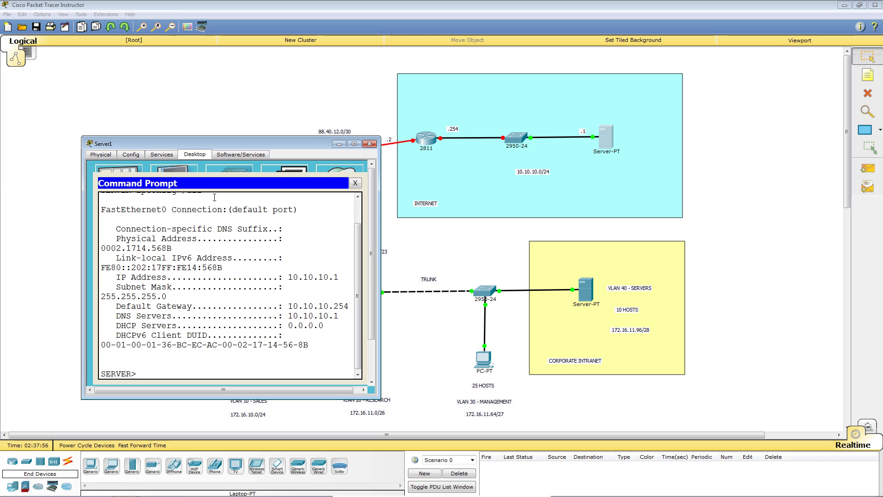
pyautogui.moveTo(381, 274); pyautogui.dragTo(473, 278)
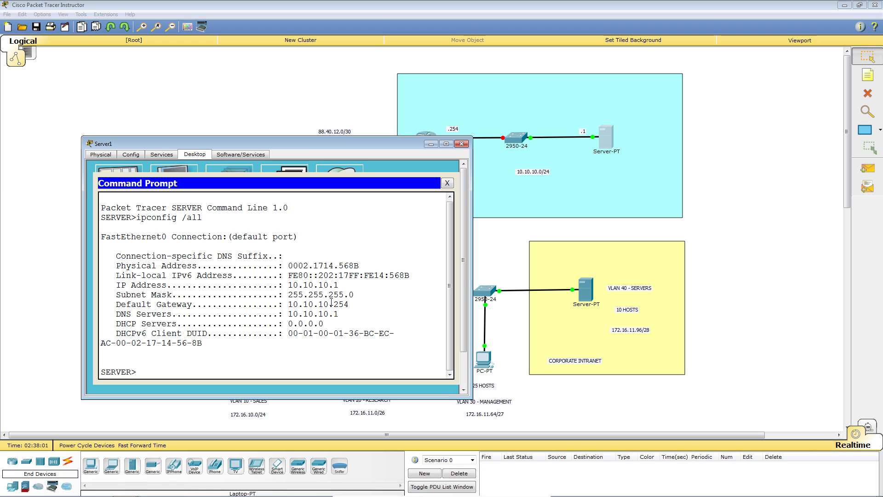
pyautogui.click(447, 183)
pyautogui.click(462, 143)
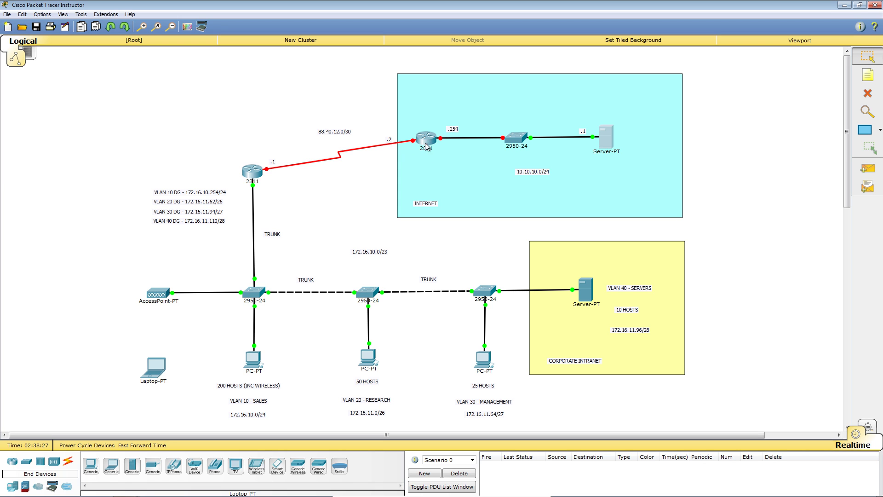
# Add the text label "ISP" above the 2811 router in the Internet area
pyautogui.click(868, 75)
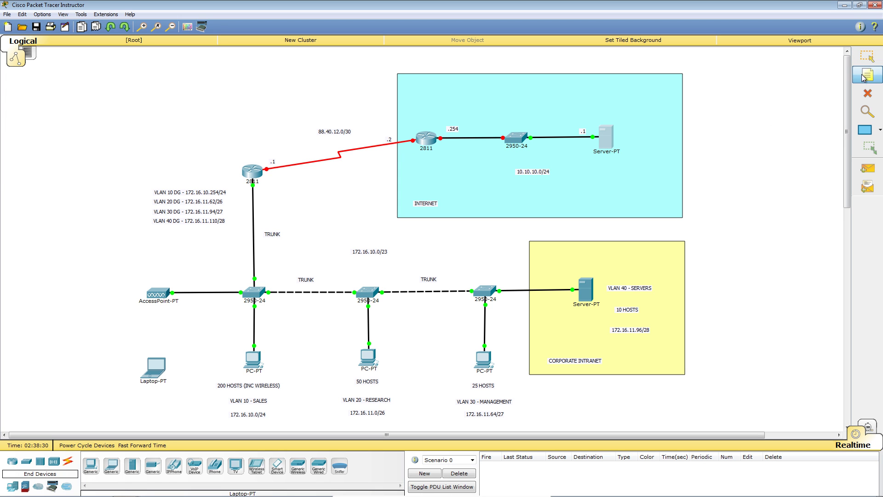
pyautogui.click(421, 117)
pyautogui.write('ISP')
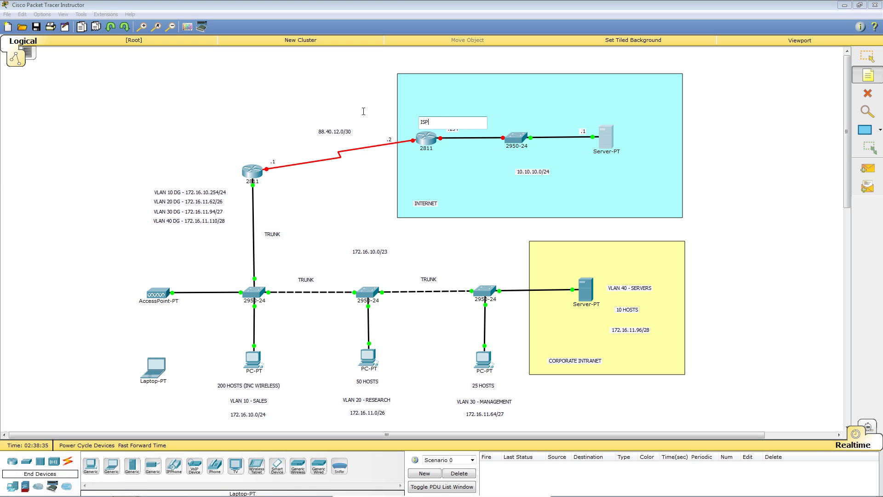
pyautogui.click(858, 57)
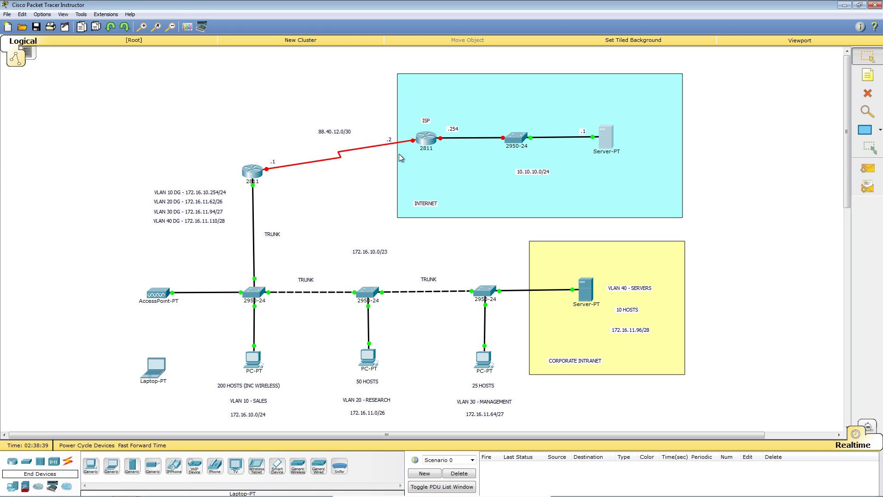
# Open the ISP router's command line in an enlarged window and decline the initial configuration dialog
pyautogui.click(426, 140)
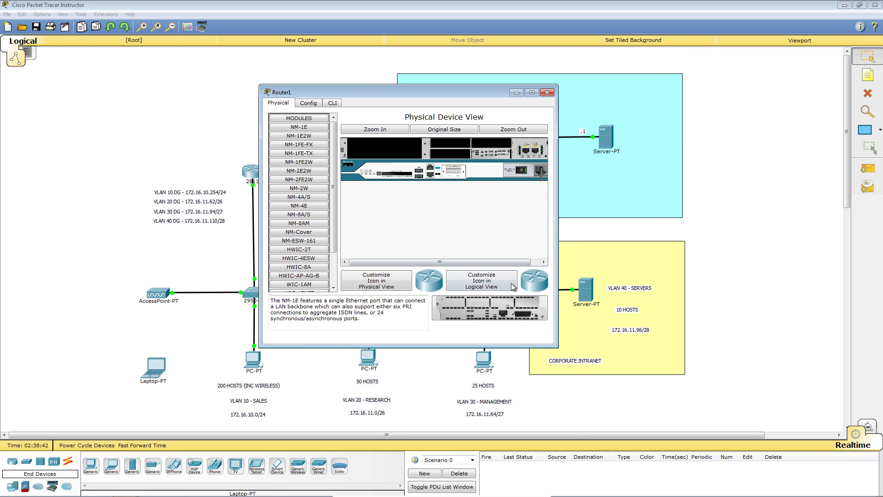
pyautogui.moveTo(556, 347); pyautogui.dragTo(798, 409)
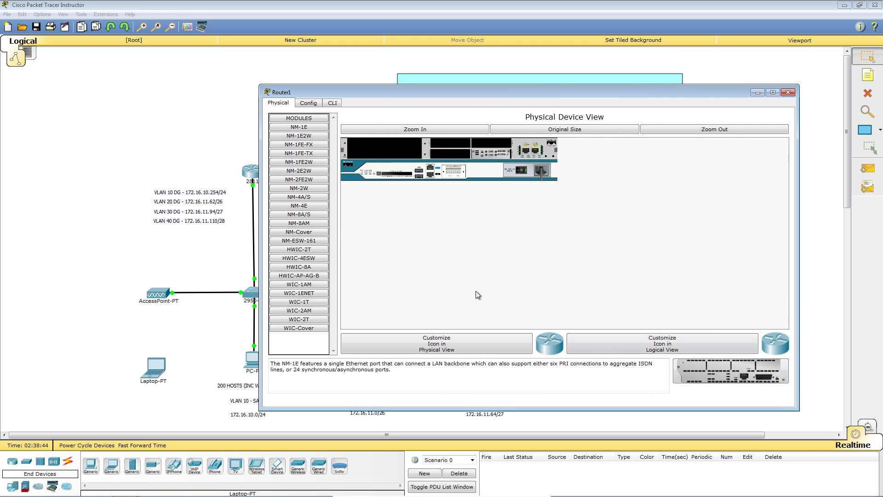
pyautogui.click(333, 103)
pyautogui.write('n')
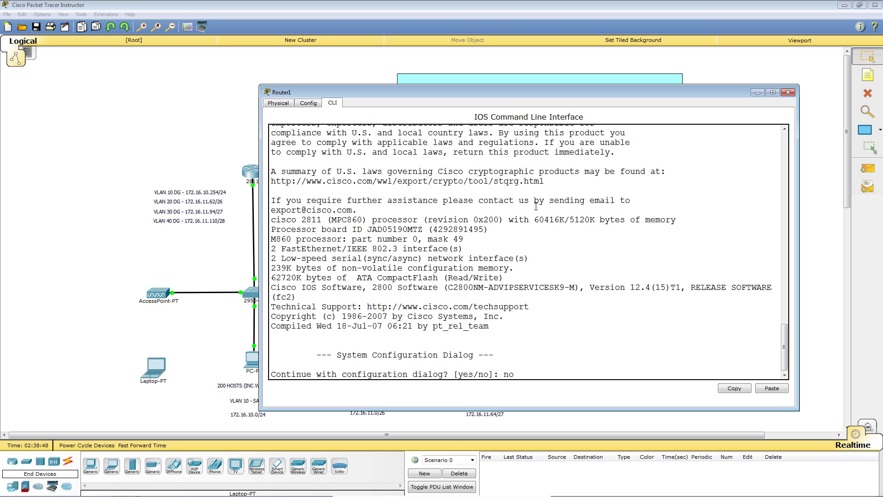
pyautogui.write('o')
pyautogui.press('Return')
pyautogui.press('Return')
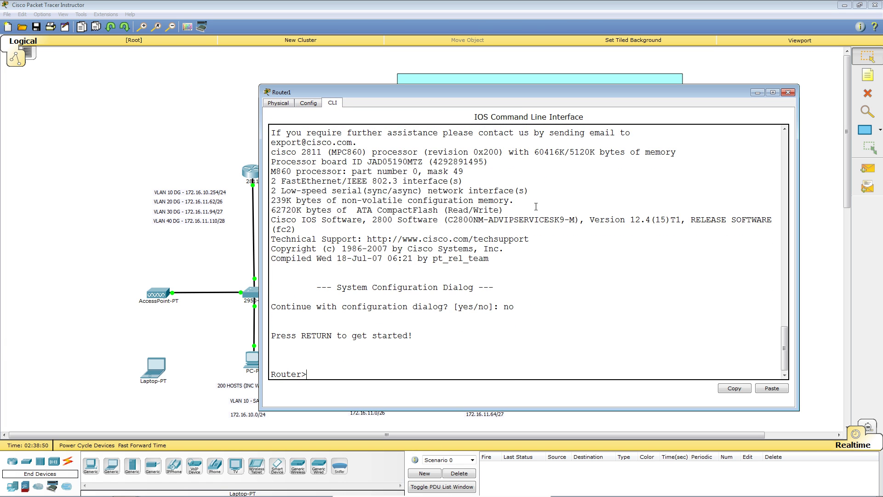
# Enter global configuration mode on the Internet-area router and set its hostname to ISP
pyautogui.write('ena')
pyautogui.press('Return')
pyautogui.write('conf t')
pyautogui.press('Return')
pyautogui.write('host')
pyautogui.press('Tab')
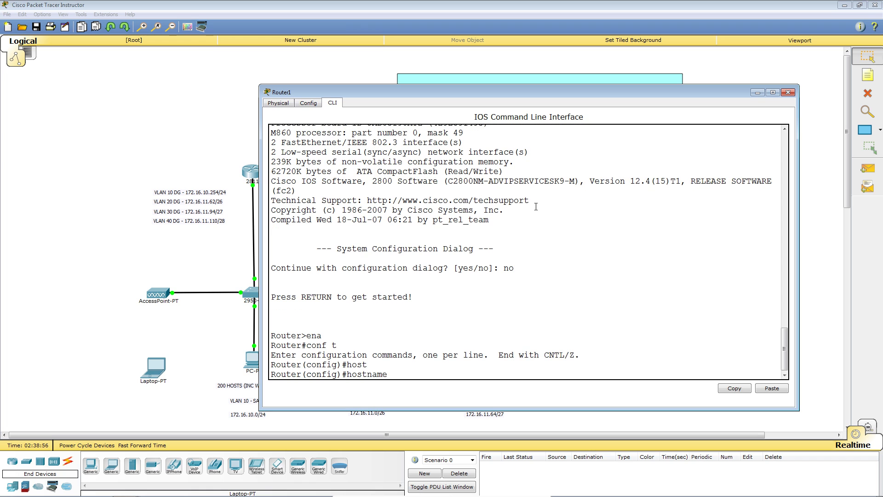
pyautogui.press('BackSpace')
pyautogui.write('ISP')
pyautogui.press('Return')
pyautogui.press('Return')
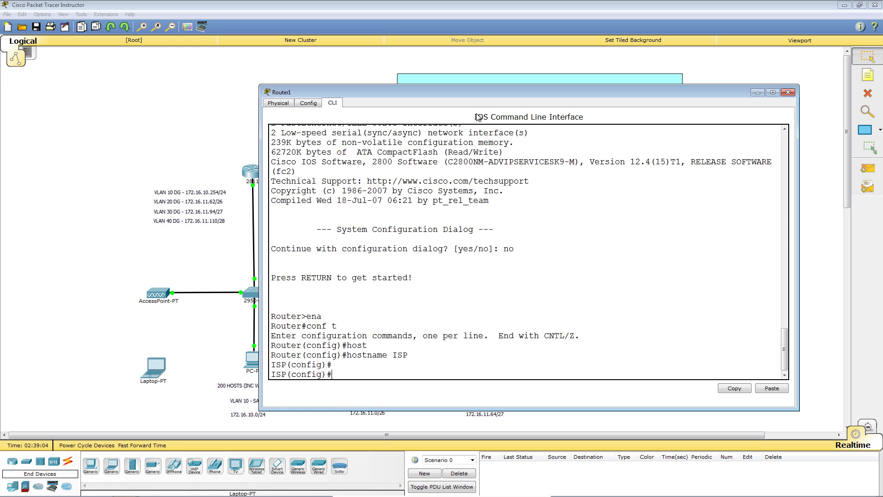
# Uncover the Internet area of the topology and assign 10.10.10.254 255.255.255.0 to the ISP router's FastEthernet 0/0 interface
pyautogui.moveTo(439, 85); pyautogui.dragTo(328, 187)
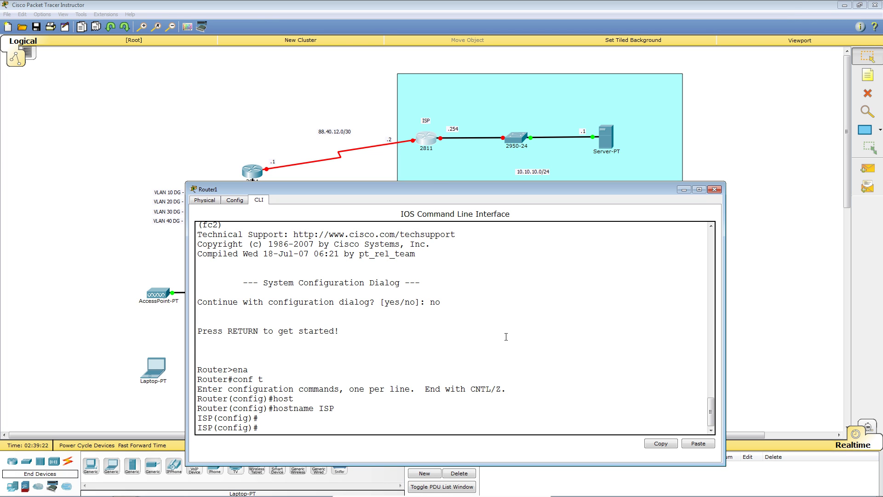
pyautogui.write('int')
pyautogui.press('Tab')
pyautogui.write('fa')
pyautogui.press('Tab')
pyautogui.write('0/0')
pyautogui.press('Return')
pyautogui.write('ip')
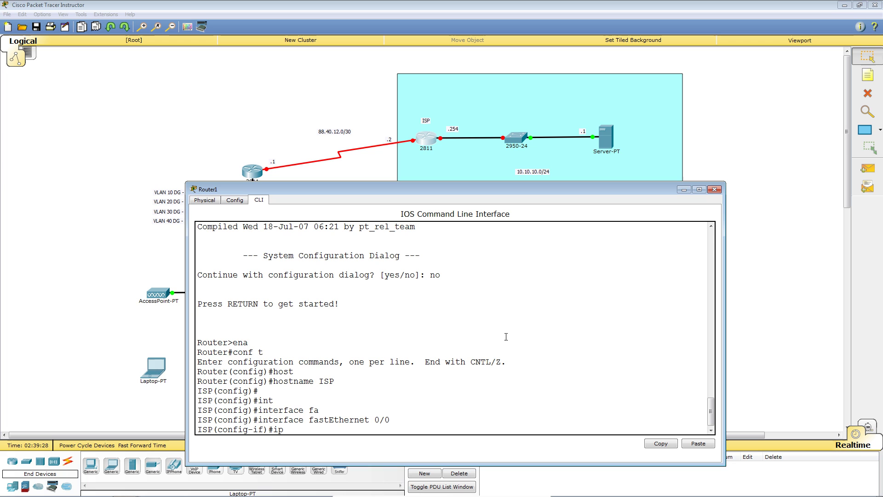
pyautogui.write(' add ')
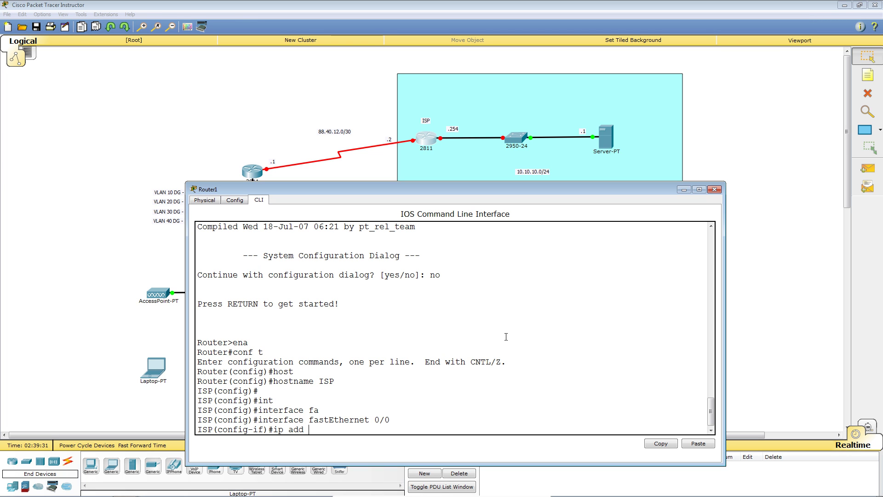
pyautogui.write('10.10.10.254')
pyautogui.write('255.255.255.0')
pyautogui.press('Return')
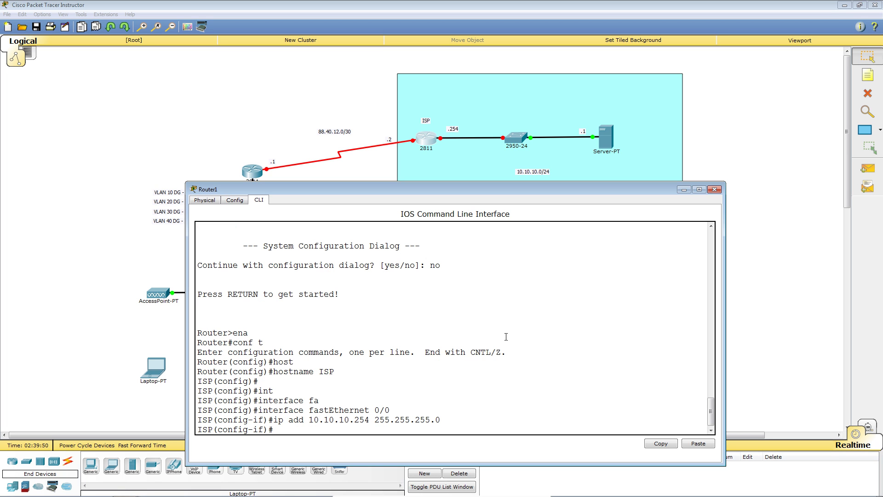
# Bring up the ISP router's FastEthernet 0/0 with no shutdown and exit to global configuration mode
pyautogui.write('no shut')
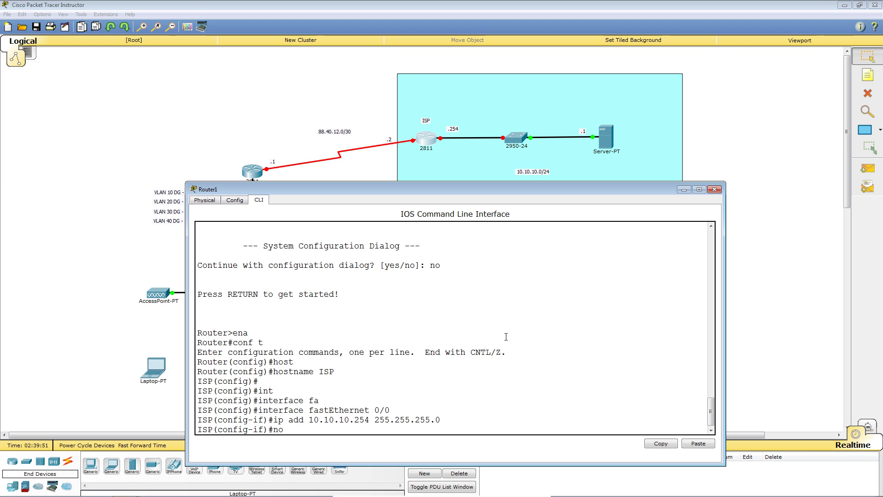
pyautogui.press('Tab')
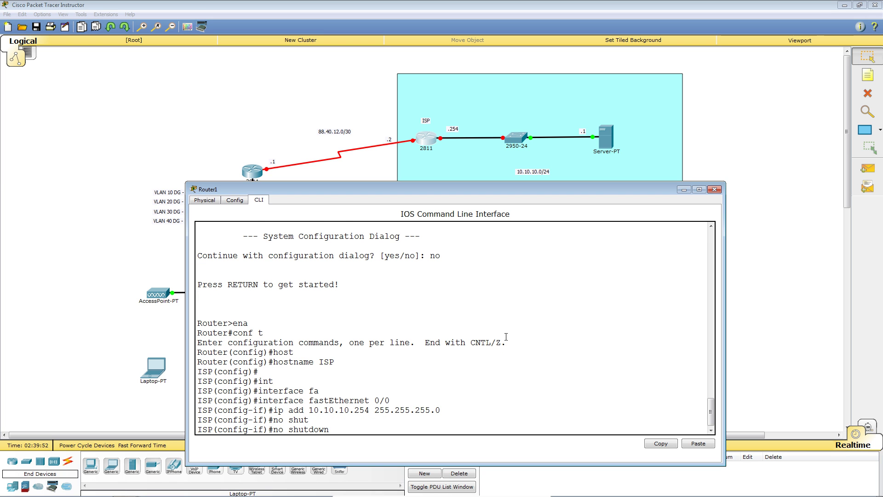
pyautogui.press('Return')
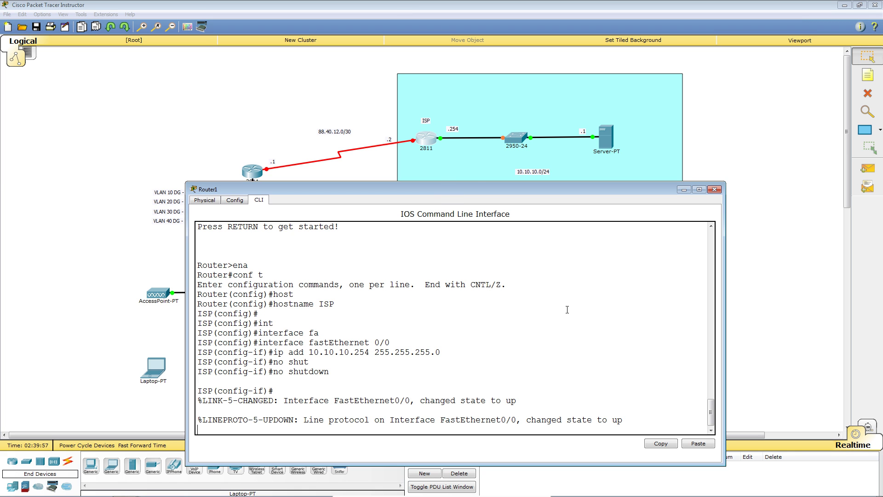
pyautogui.press('Return')
pyautogui.press('Return')
pyautogui.press('Return')
pyautogui.press('Return')
pyautogui.press('Return')
pyautogui.press('Return')
pyautogui.press('Return')
pyautogui.press('Return')
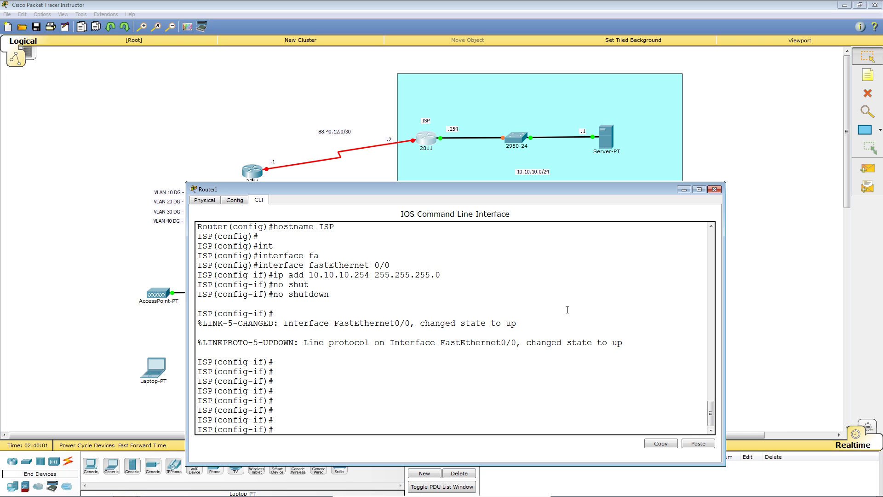
pyautogui.write('exit')
pyautogui.press('Return')
pyautogui.press('Return')
pyautogui.press('Return')
pyautogui.press('Return')
pyautogui.press('Return')
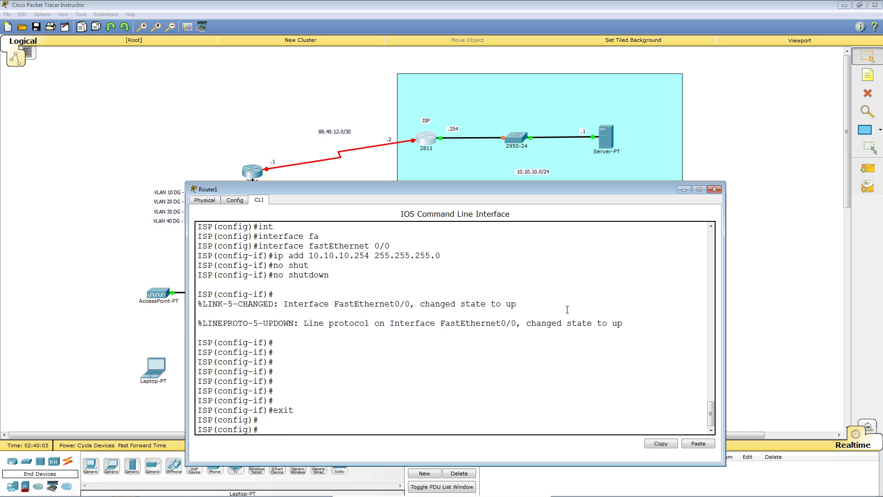
pyautogui.press('Return')
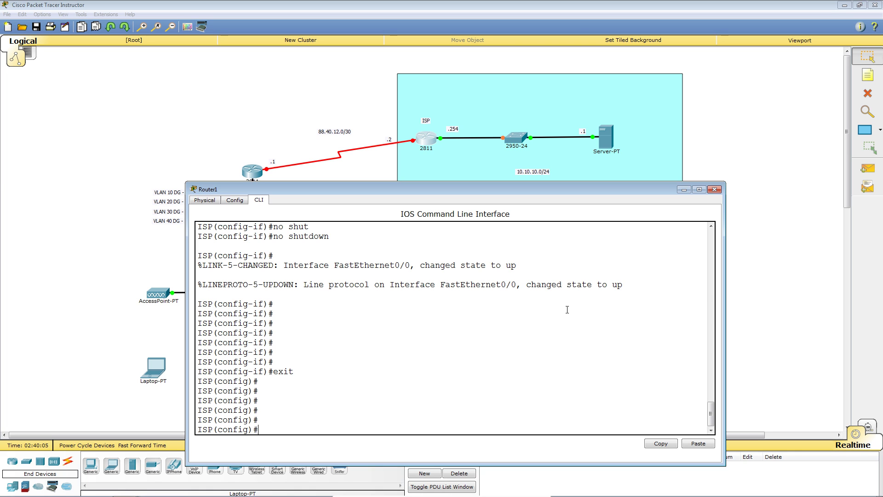
# Assign 88.40.12.2 255.255.255.252 to the ISP router's serial 0/0/1 interface
pyautogui.write('int')
pyautogui.press('Tab')
pyautogui.write('ser')
pyautogui.press('Tab')
pyautogui.write('0/0/1')
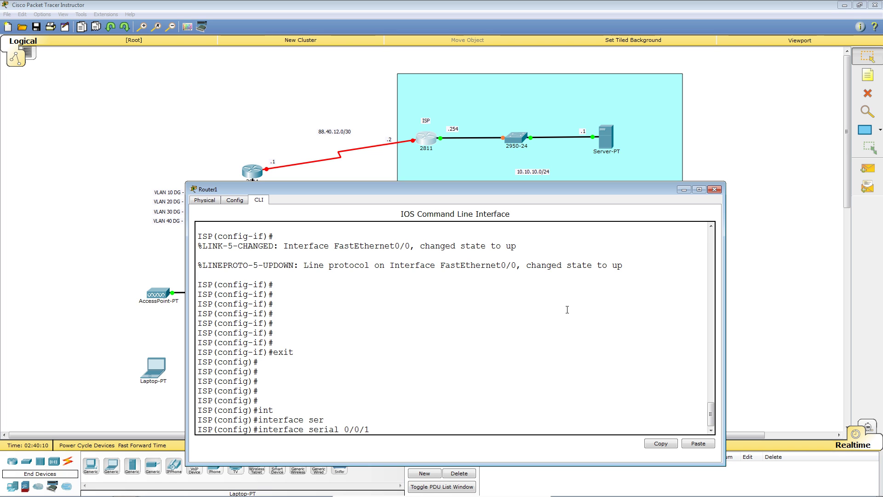
pyautogui.press('Return')
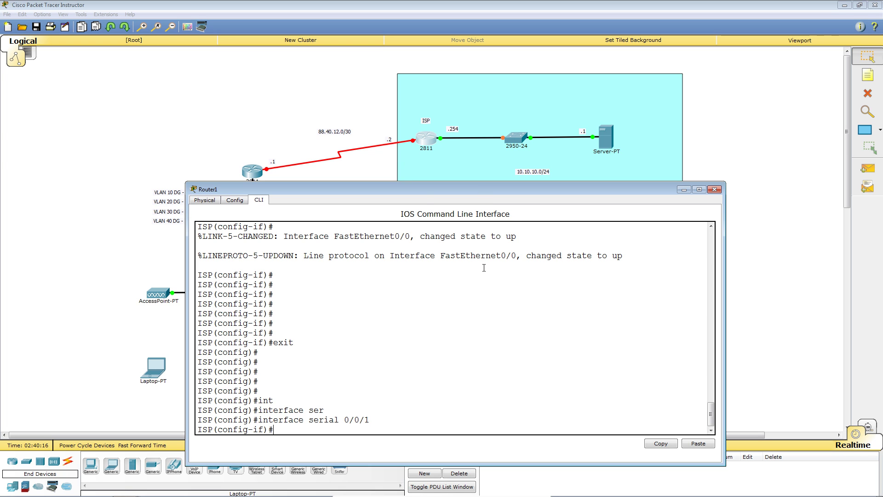
pyautogui.write('ip add')
pyautogui.press('Tab')
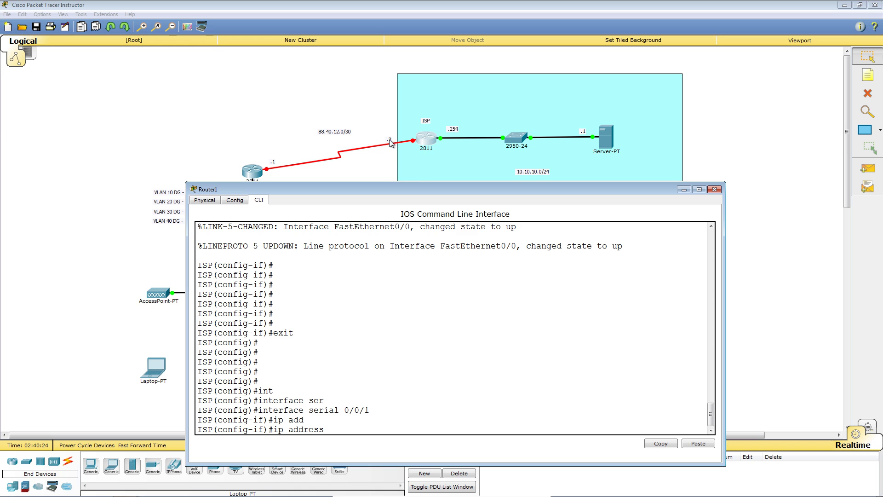
pyautogui.write('88.40.12.2')
pyautogui.write('255.255.255.252')
pyautogui.press('Return')
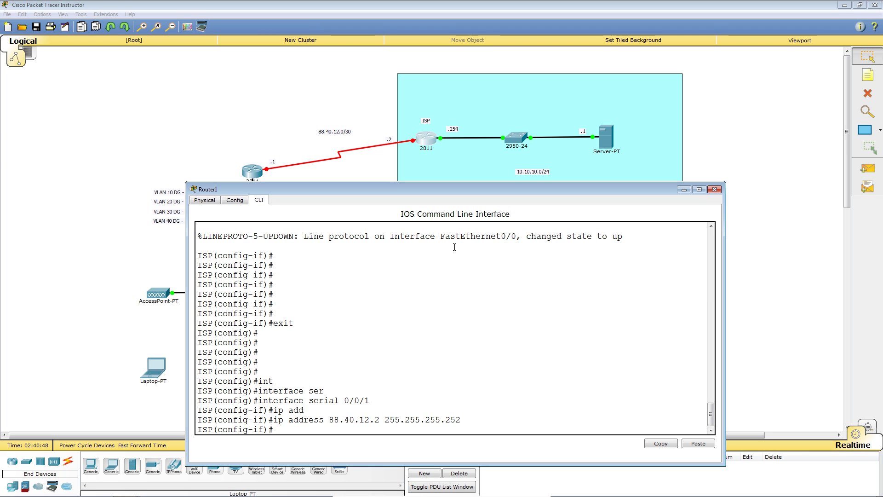
# List the available clock rates and set serial 0/0/1's clock rate to 128000
pyautogui.write('clo')
pyautogui.press('Tab')
pyautogui.write('ra')
pyautogui.press('Tab')
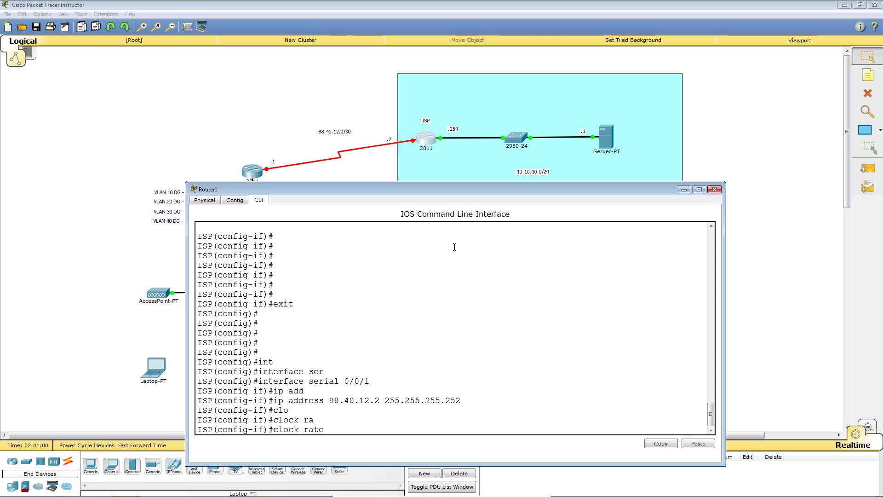
pyautogui.write('?')
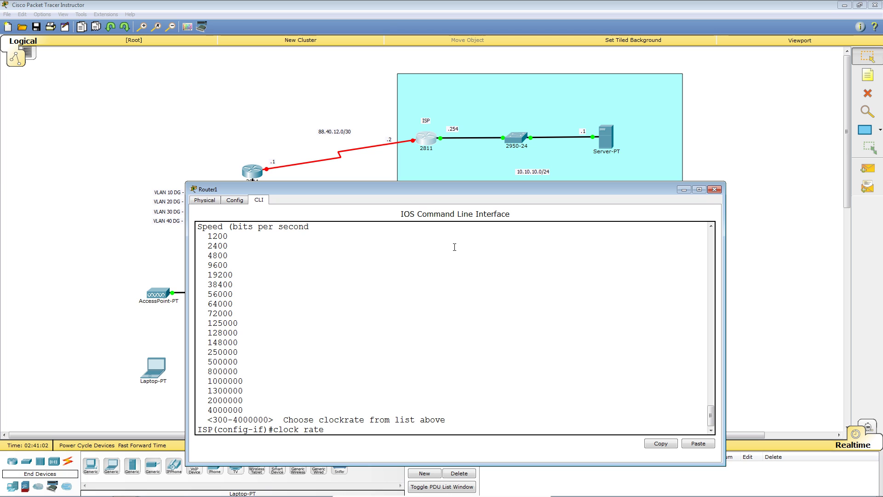
pyautogui.write('128000')
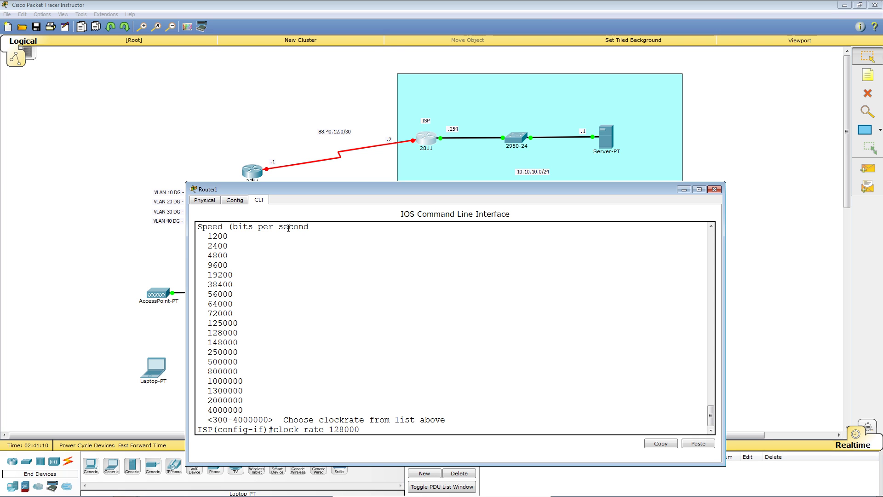
pyautogui.press('Return')
pyautogui.press('Return')
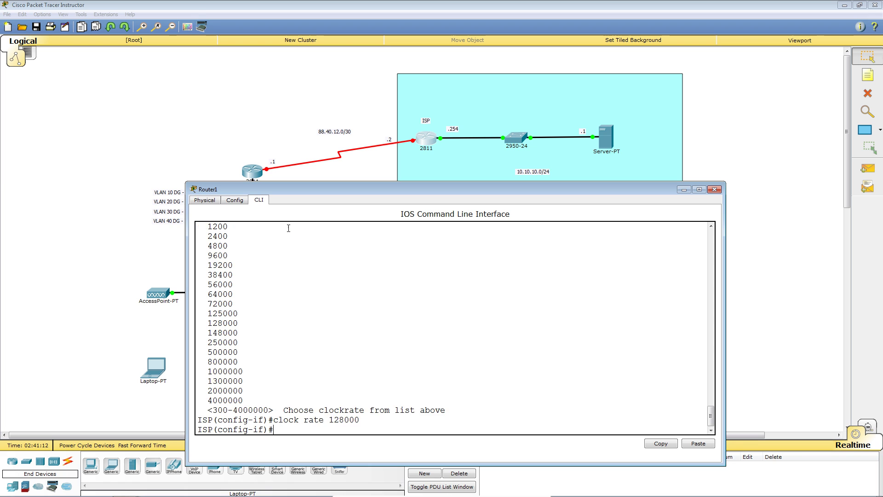
# Set the bandwidth of the ISP router's serial 0/0/1 interface to 128
pyautogui.press('Return')
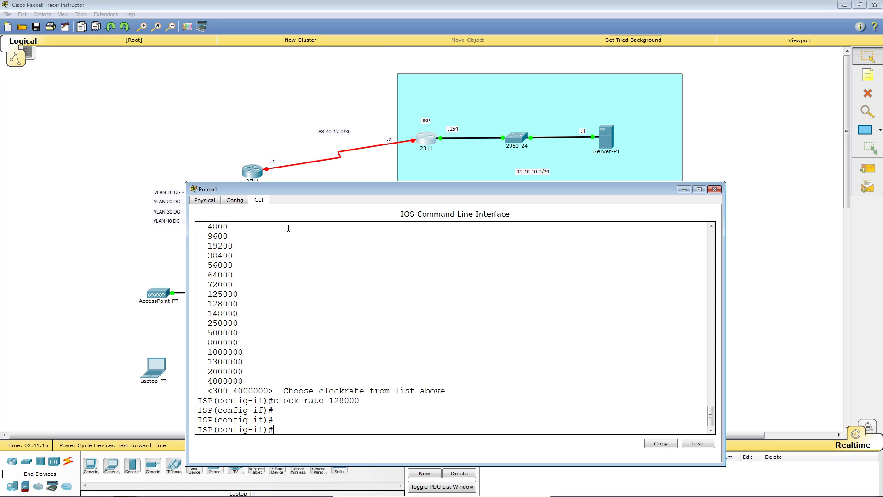
pyautogui.write('band')
pyautogui.press('Tab')
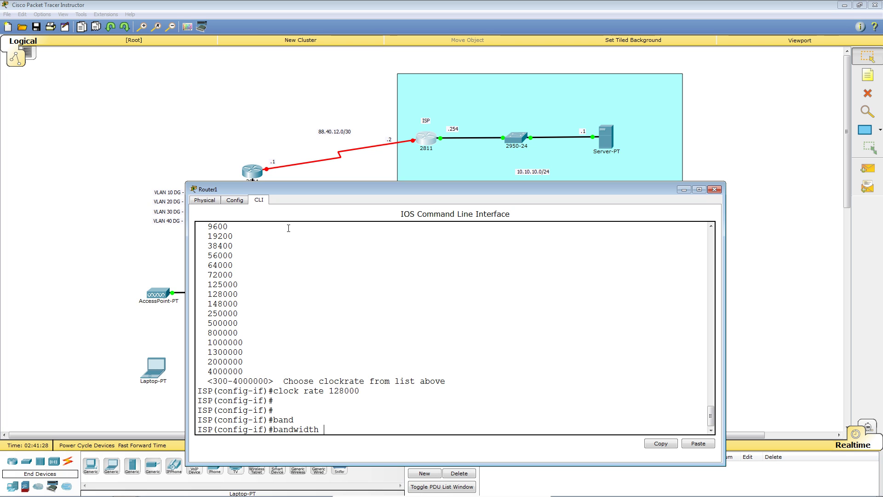
pyautogui.write('128')
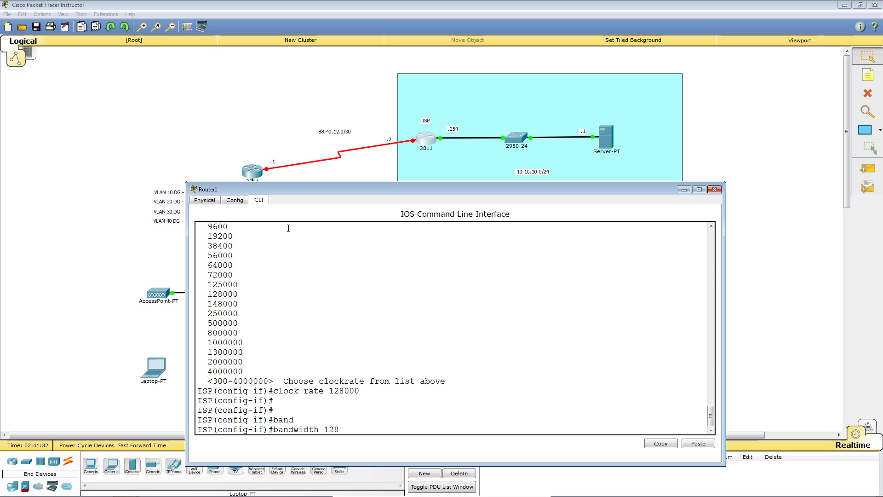
pyautogui.press('Return')
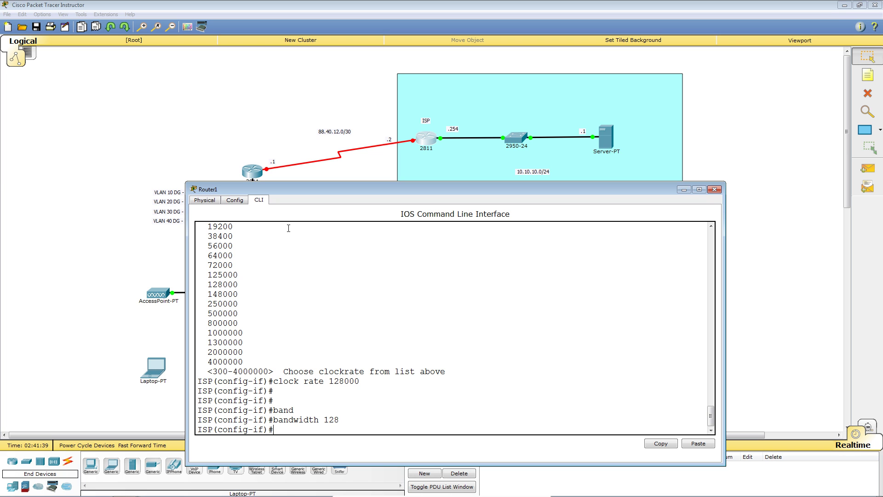
pyautogui.press('Return')
pyautogui.press('Return')
pyautogui.press('Return')
pyautogui.press('Return')
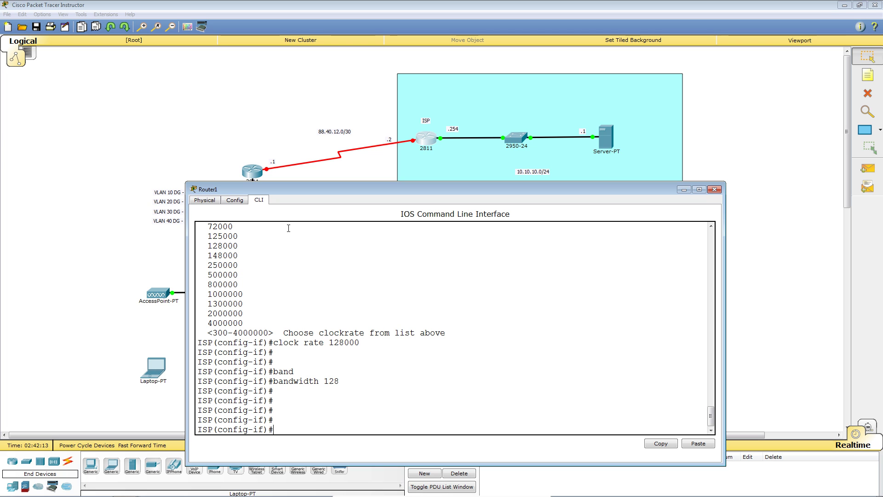
# Enable the ISP router's serial 0/0/1 interface with no shutdown
pyautogui.write('no shut')
pyautogui.press('Tab')
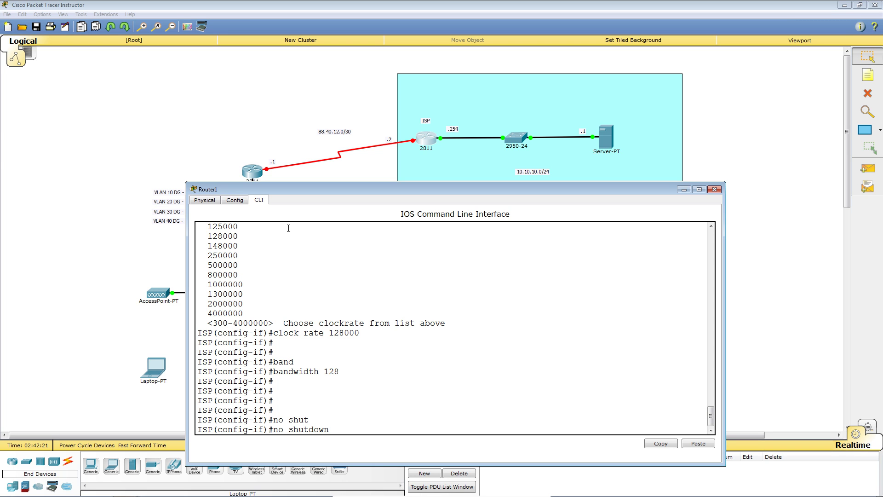
pyautogui.press('Return')
pyautogui.press('Return')
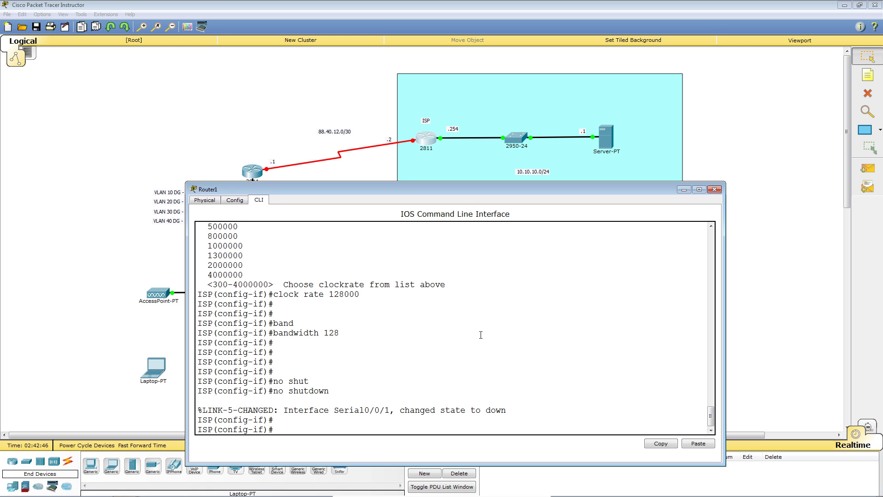
# Leave configuration mode on the ISP router and save its running configuration with wr
pyautogui.hotkey('ctrl', 'z')
pyautogui.press('Return')
pyautogui.press('Return')
pyautogui.press('Return')
pyautogui.write('wr')
pyautogui.press('Return')
pyautogui.press('Return')
pyautogui.press('Return')
pyautogui.press('Return')
# Show the ISP router's brief IP interface summary and compare the status of serial 0/0/0 with serial 0/0/1
pyautogui.write('s')
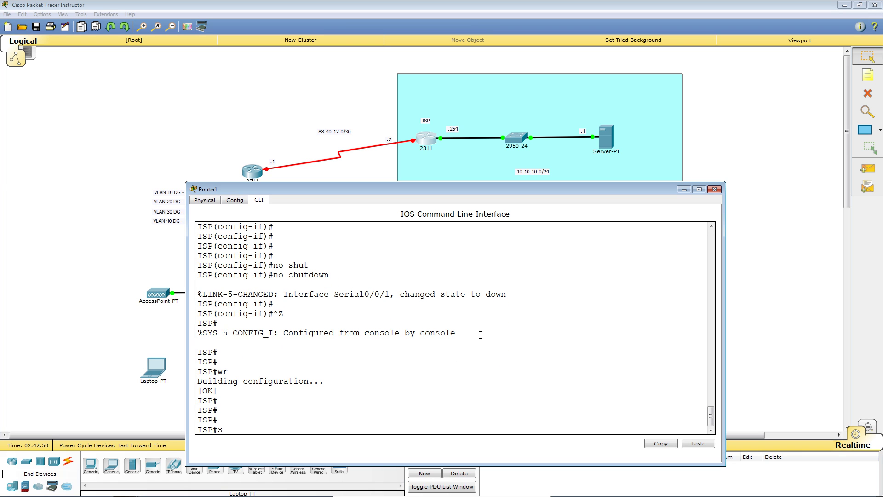
pyautogui.write('h ip int br')
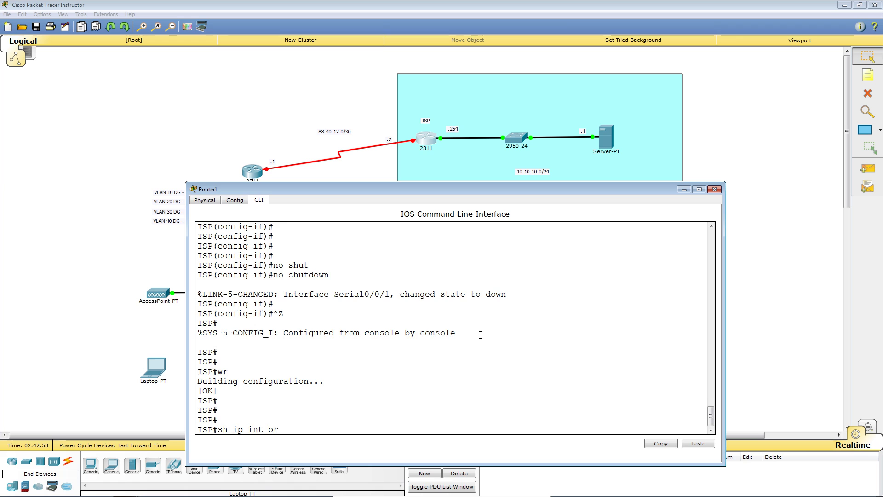
pyautogui.press('Return')
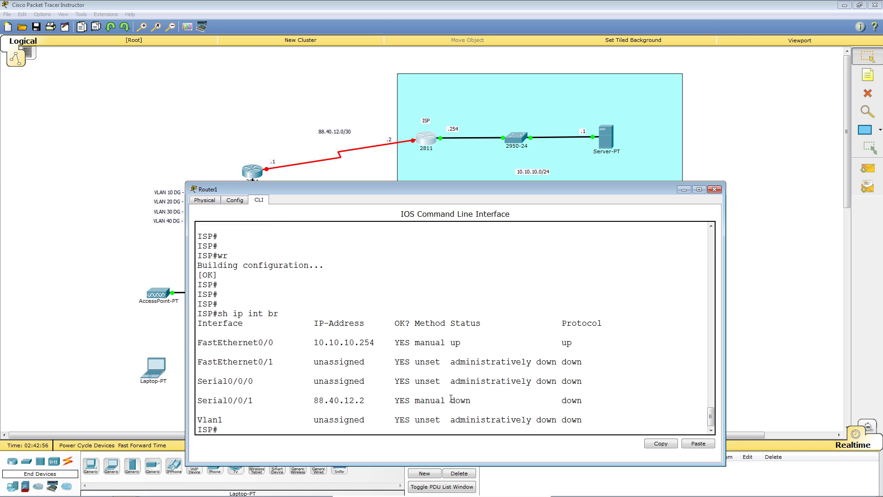
pyautogui.moveTo(450, 382); pyautogui.dragTo(556, 381)
pyautogui.moveTo(453, 400); pyautogui.dragTo(556, 383)
pyautogui.click(476, 392)
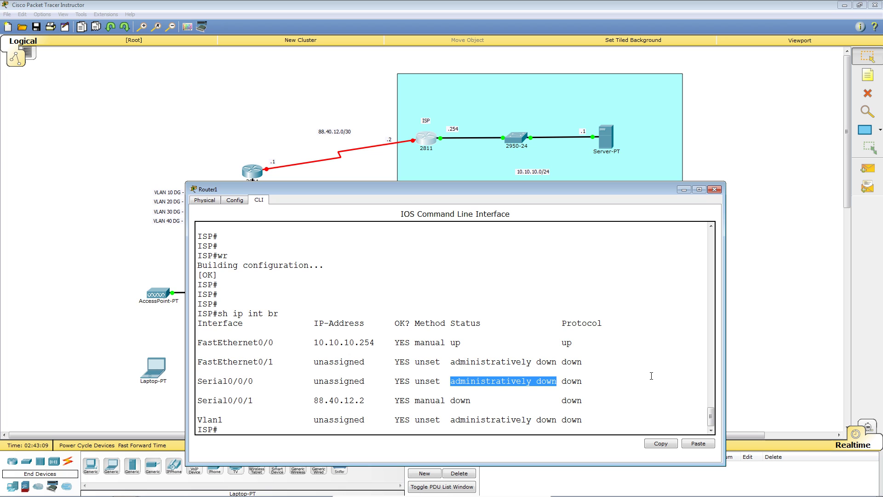
pyautogui.moveTo(451, 401); pyautogui.dragTo(472, 404)
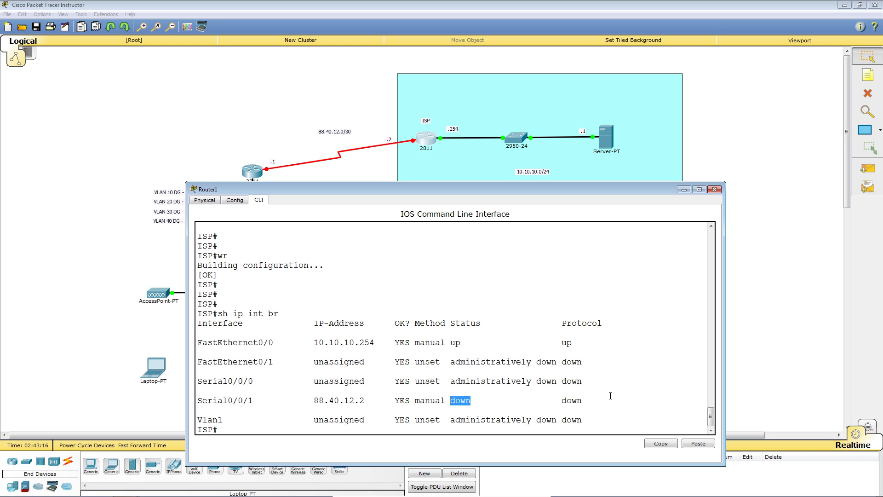
pyautogui.click(623, 360)
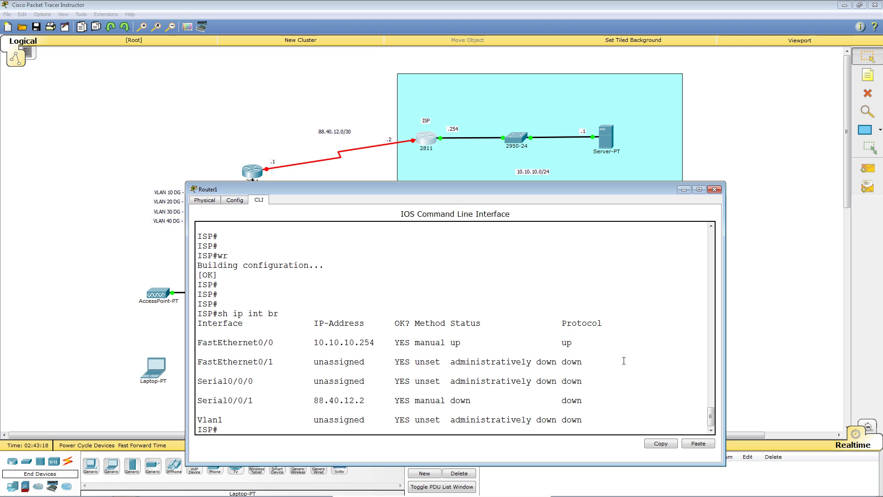
pyautogui.press('Return')
pyautogui.press('Return')
pyautogui.press('Return')
pyautogui.press('Return')
pyautogui.press('Return')
pyautogui.press('Return')
pyautogui.press('Return')
pyautogui.press('Return')
pyautogui.press('Return')
pyautogui.press('Return')
pyautogui.press('Return')
pyautogui.press('Return')
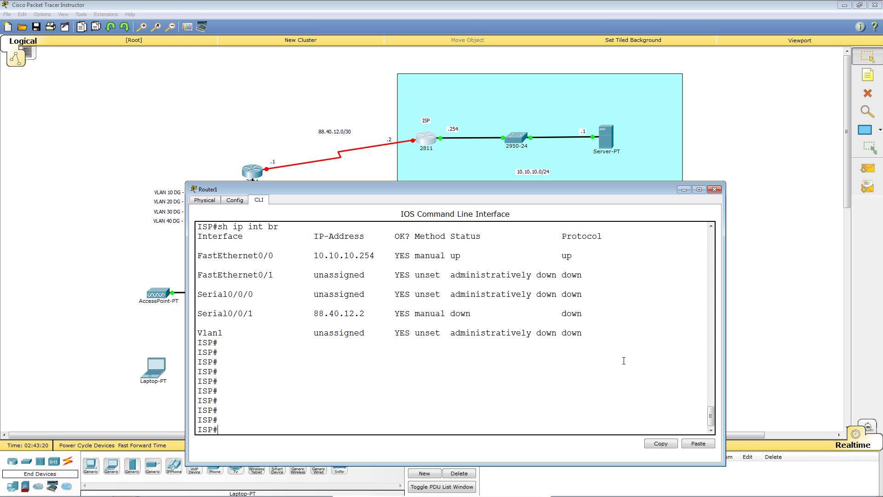
# Bring up the command line of router R1 and position its window clear of the link to the ISP router
pyautogui.click(190, 123)
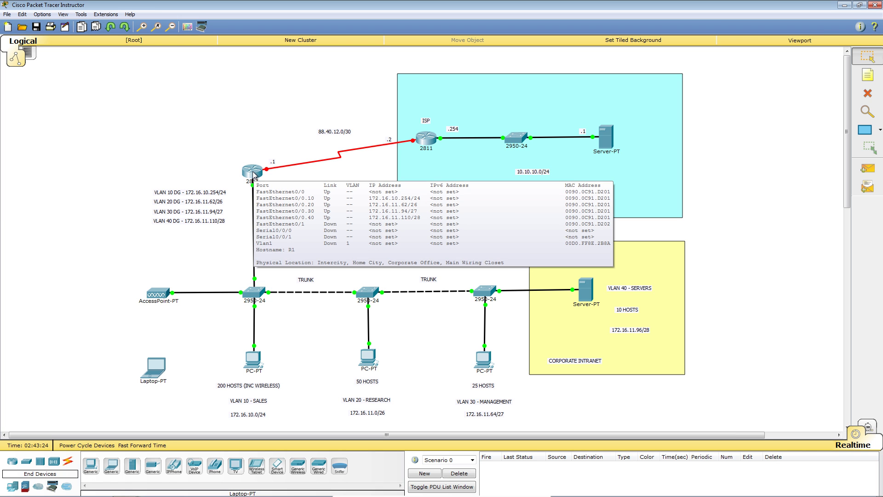
pyautogui.click(254, 174)
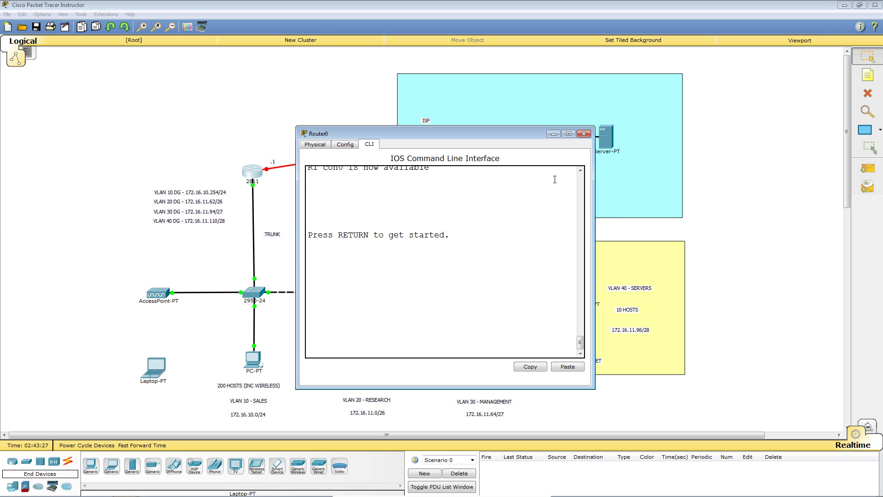
pyautogui.moveTo(512, 137); pyautogui.dragTo(312, 191)
pyautogui.press('Return')
pyautogui.press('Return')
pyautogui.press('Return')
pyautogui.press('Return')
pyautogui.press('Return')
pyautogui.press('Return')
pyautogui.press('Return')
pyautogui.press('Return')
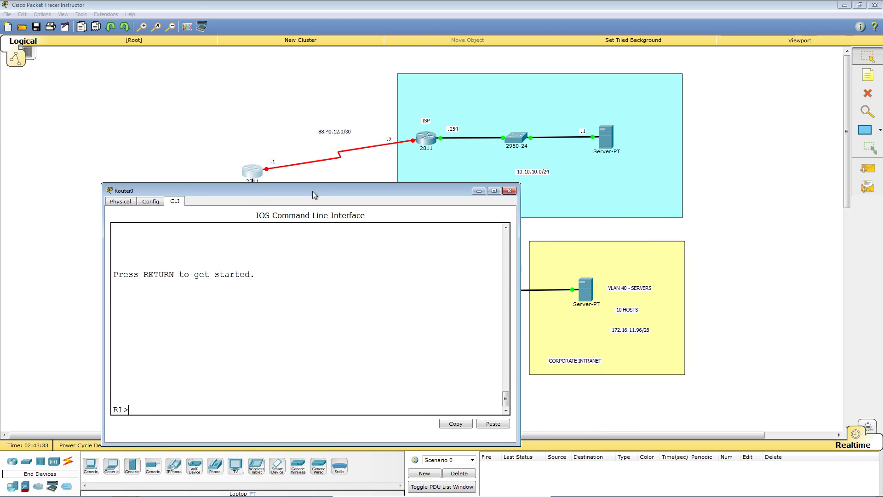
# Enter configuration mode on R1 and assign 88.40.12.1 255.255.255.252 to its serial 0/0/0 interface
pyautogui.write('ena')
pyautogui.press('Return')
pyautogui.write('conf t')
pyautogui.press('Return')
pyautogui.write('int')
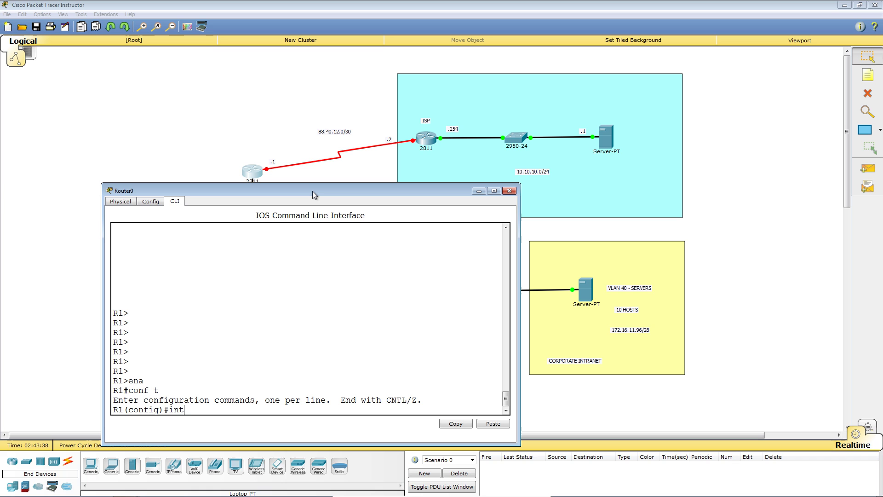
pyautogui.write(' s0/0/0')
pyautogui.press('Return')
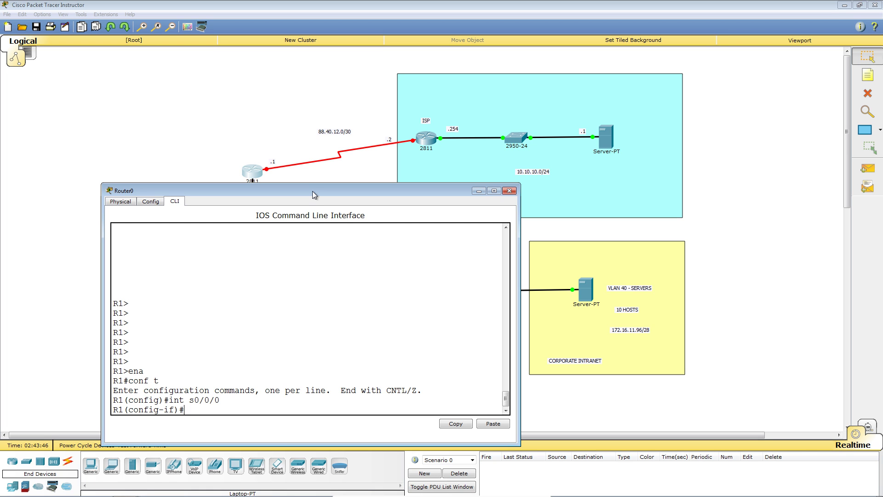
pyautogui.write('ip add')
pyautogui.press('Tab')
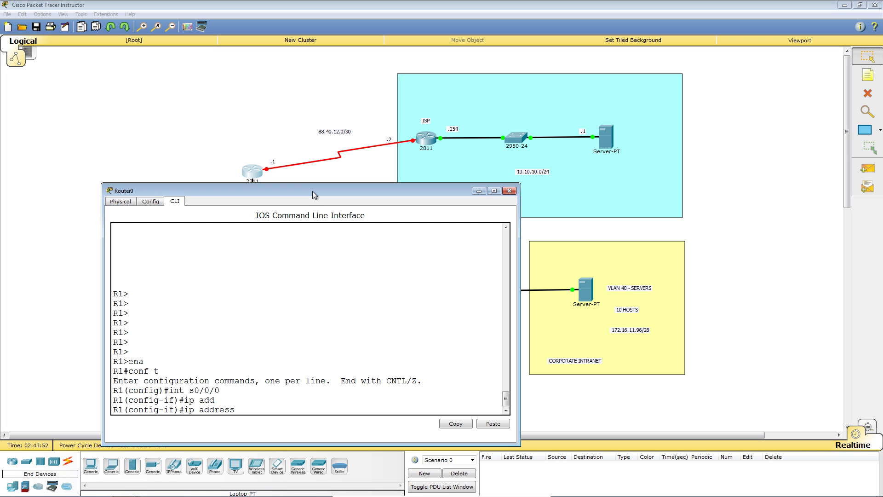
pyautogui.write('88.40.12.1 255.255.255.2')
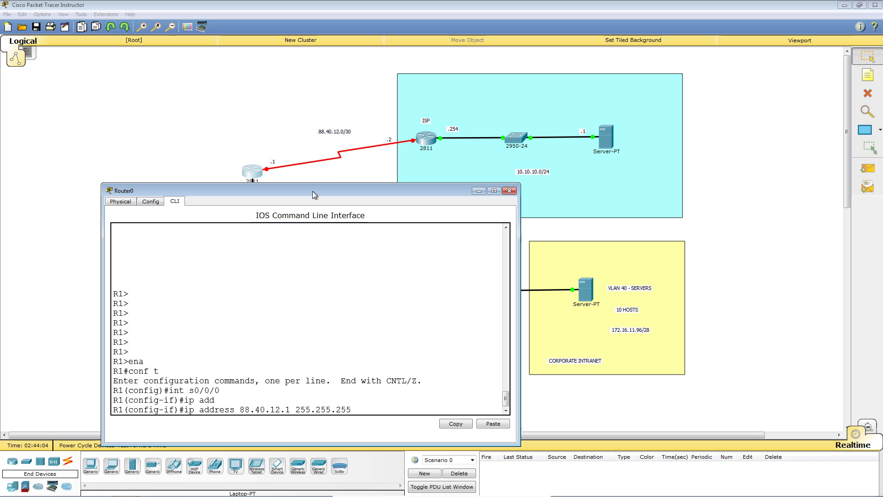
pyautogui.write('52')
pyautogui.press('Return')
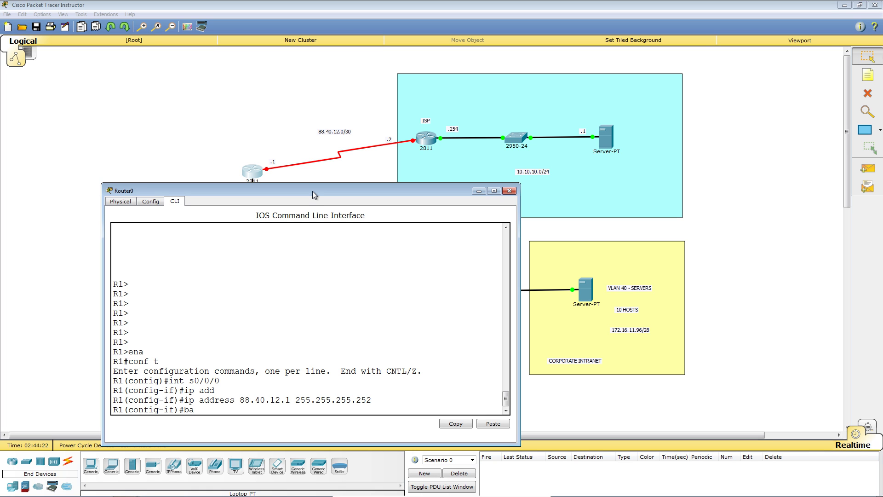
# Set the bandwidth of R1's serial 0/0/0 interface to 128 and leave configuration mode
pyautogui.write('d')
pyautogui.press('Tab')
pyautogui.write('12')
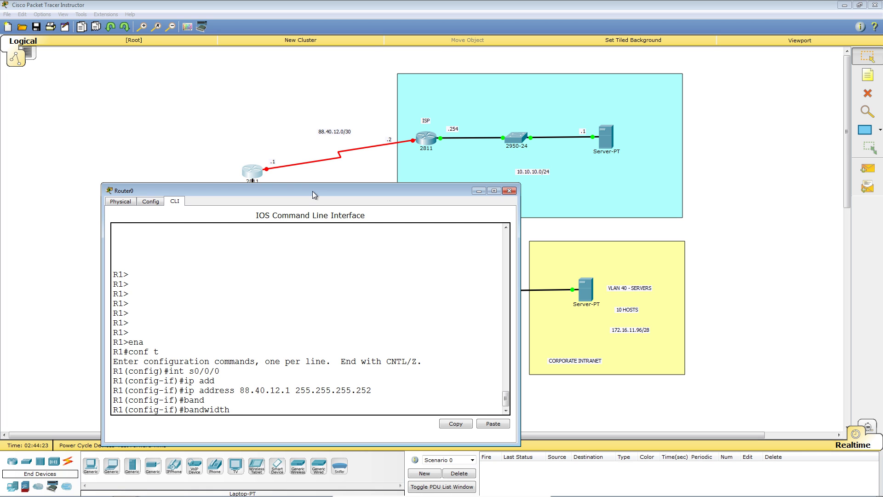
pyautogui.write('8')
pyautogui.press('Return')
pyautogui.press('Return')
pyautogui.press('Return')
pyautogui.press('Return')
pyautogui.press('Return')
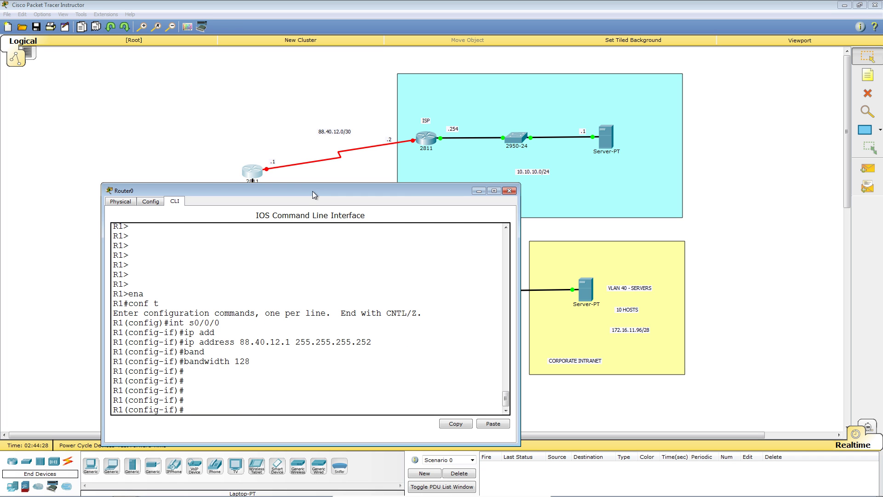
pyautogui.hotkey('ctrl', 'z')
pyautogui.press('Return')
pyautogui.press('Return')
pyautogui.press('Return')
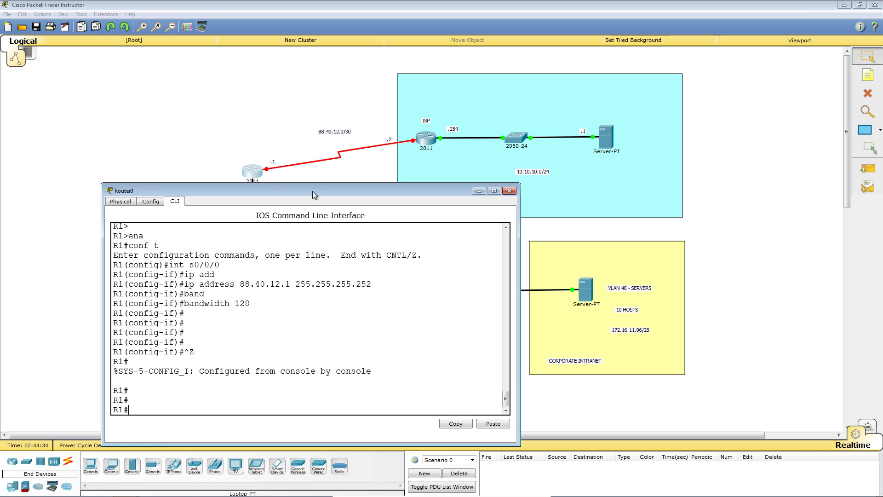
# Re-enter configuration of R1's serial 0/0/0 interface and enable it with no shutdown
pyautogui.write('conf t')
pyautogui.press('Return')
pyautogui.press('Up')
pyautogui.press('Up')
pyautogui.press('Up')
pyautogui.press('Up')
pyautogui.press('Up')
pyautogui.press('Return')
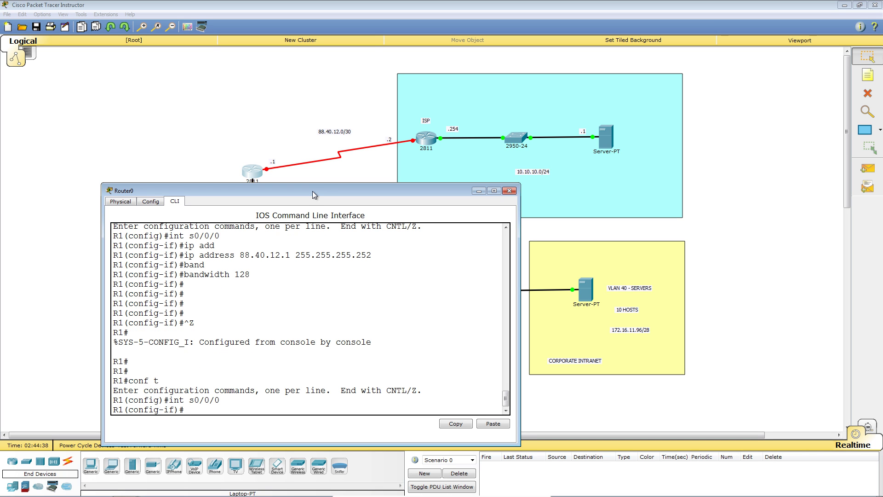
pyautogui.write('no shut')
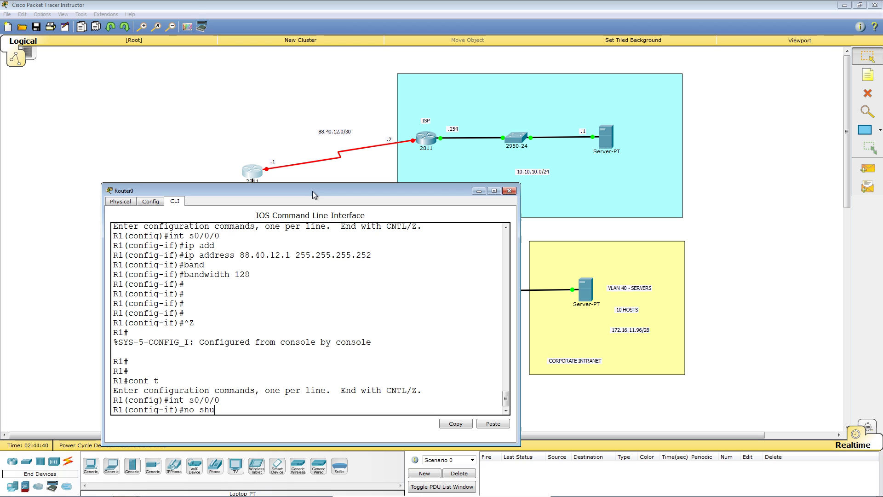
pyautogui.press('Tab')
pyautogui.press('Return')
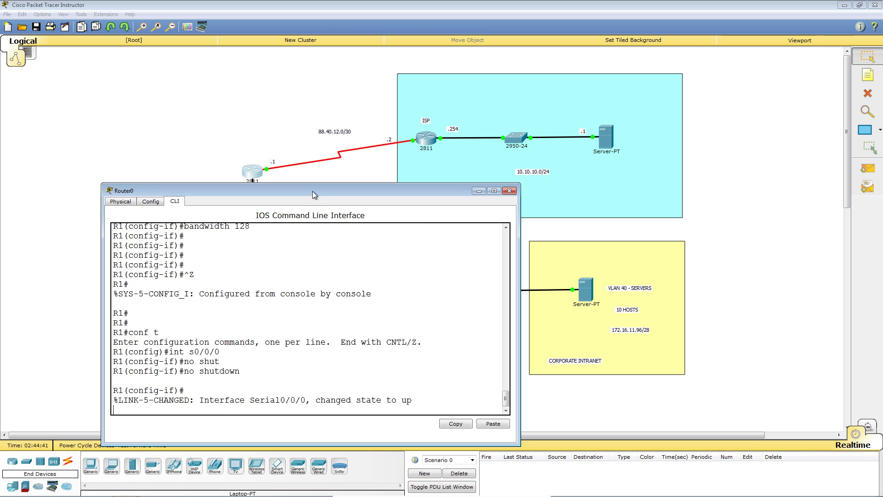
pyautogui.press('Return')
pyautogui.press('Return')
pyautogui.press('Return')
pyautogui.press('Return')
pyautogui.press('Return')
pyautogui.press('Return')
pyautogui.press('Return')
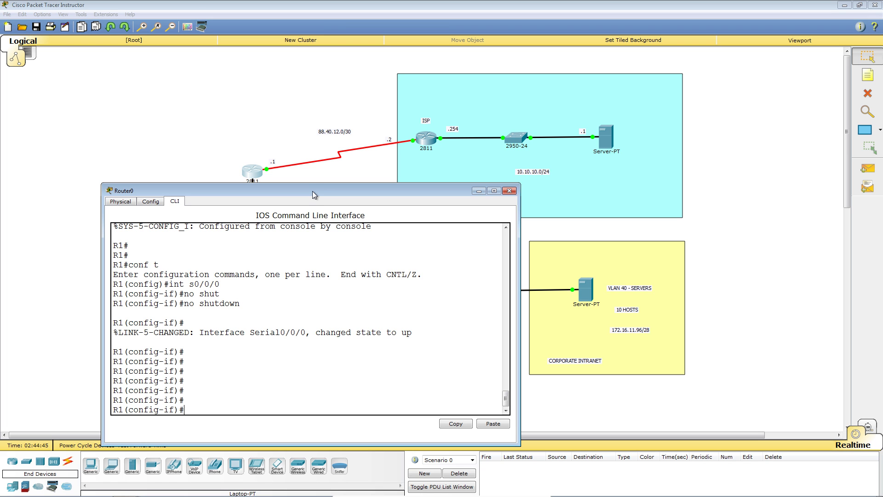
# Leave configuration mode on R1 and save its running configuration with wr
pyautogui.hotkey('ctrl', 'z')
pyautogui.press('Return')
pyautogui.press('Return')
pyautogui.press('Return')
pyautogui.press('Return')
pyautogui.write('wr')
pyautogui.press('Return')
pyautogui.press('Return')
pyautogui.press('Return')
pyautogui.press('Return')
pyautogui.press('Return')
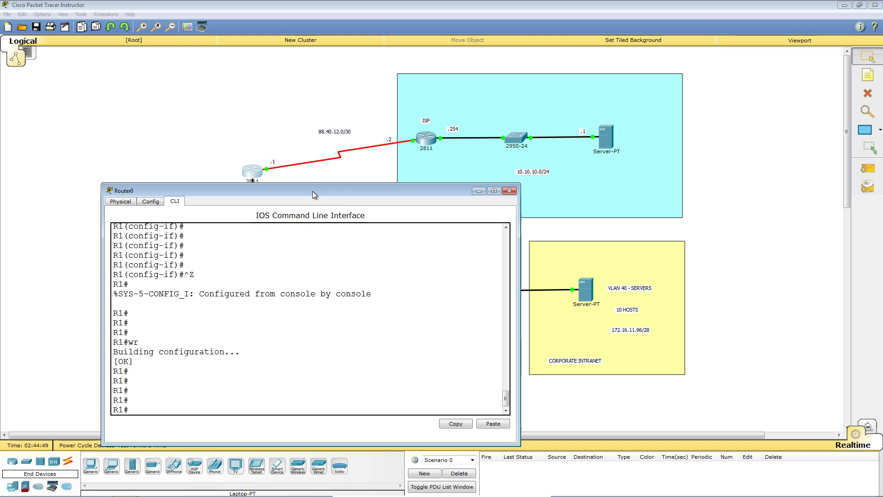
# Check the ISP router's console for the link and line protocol messages of serial 0/0/1
pyautogui.click(428, 140)
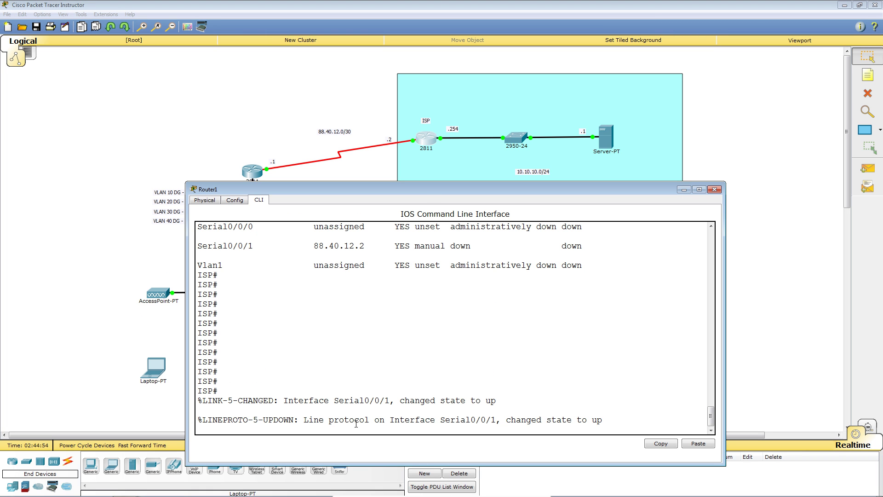
pyautogui.press('Return')
pyautogui.press('Return')
pyautogui.press('Return')
pyautogui.press('Return')
pyautogui.press('Return')
pyautogui.press('Return')
pyautogui.press('Return')
pyautogui.press('Return')
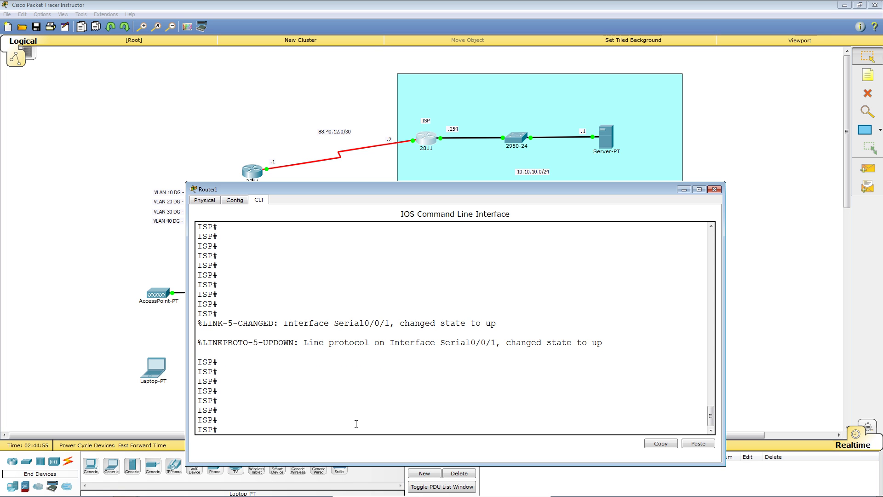
# Check R1's console for the line protocol message of serial 0/0/0, and return to the full topology
pyautogui.click(250, 169)
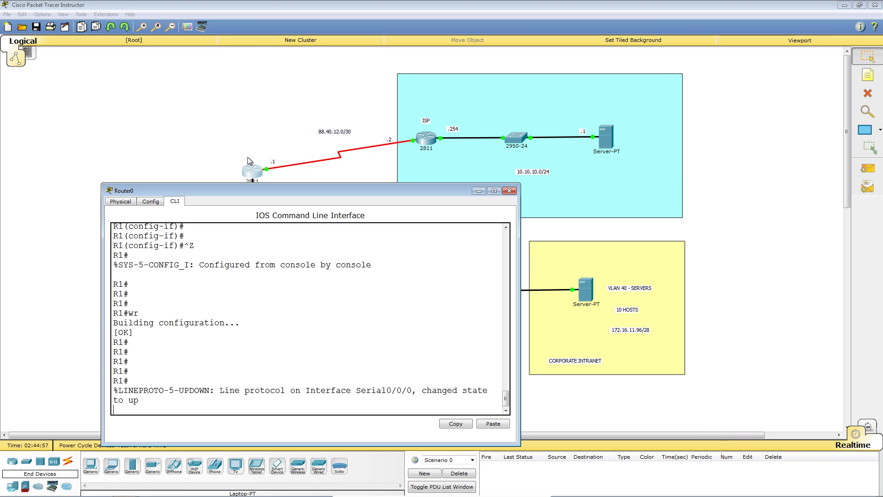
pyautogui.press('Return')
pyautogui.press('Return')
pyautogui.press('Return')
pyautogui.press('Return')
pyautogui.press('Return')
pyautogui.press('Return')
pyautogui.press('Return')
pyautogui.press('Return')
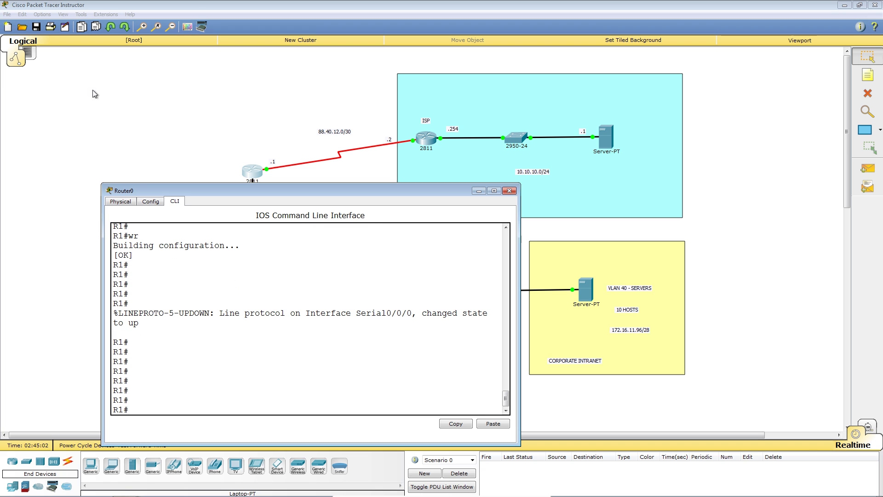
pyautogui.click(91, 107)
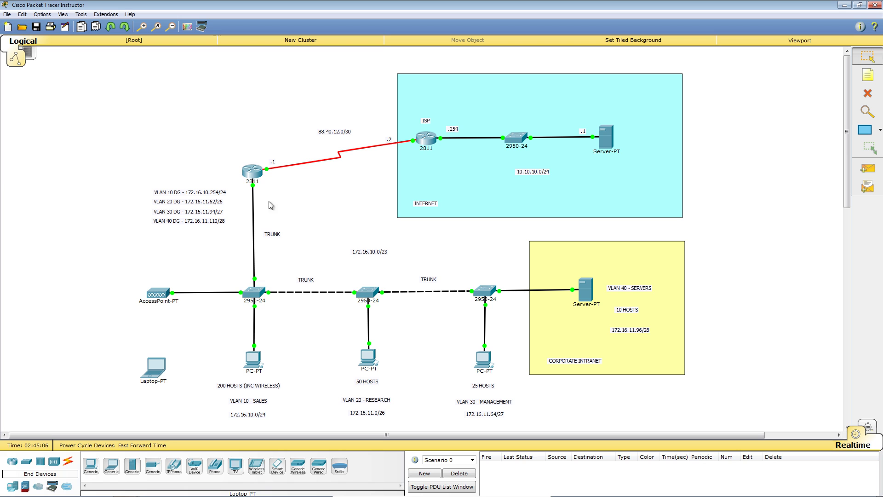
# Ping the ISP router's serial address 88.40.12.2 from R1's console, and return to the full topology
pyautogui.click(255, 170)
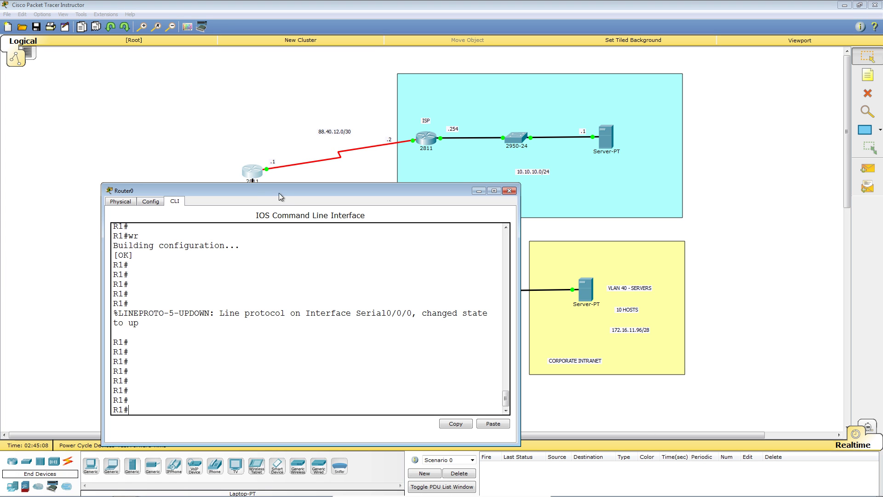
pyautogui.write('ping 88.40.12.')
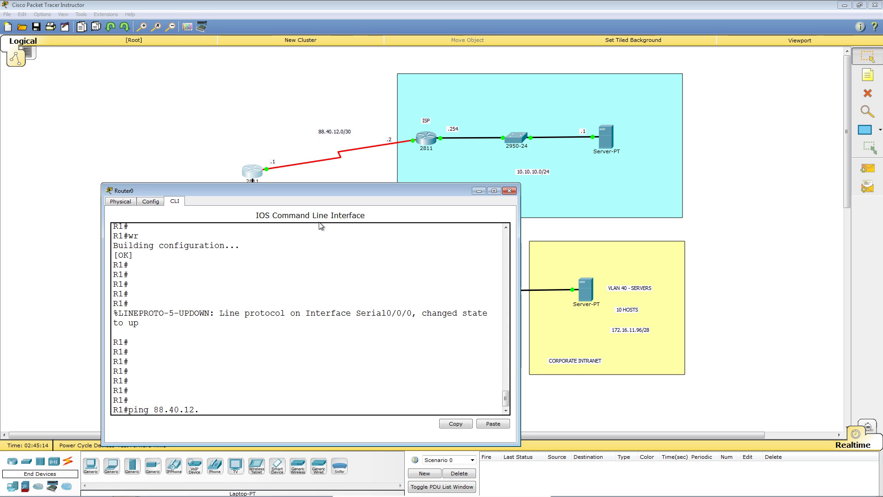
pyautogui.write('2')
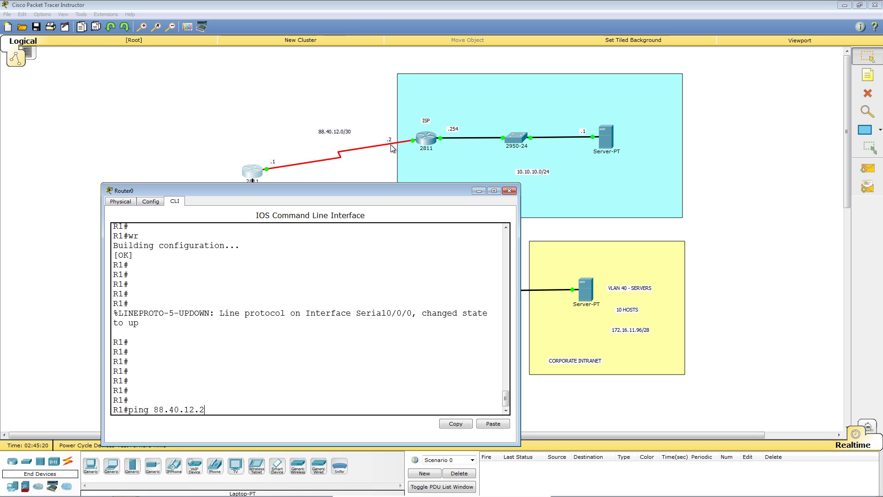
pyautogui.press('Return')
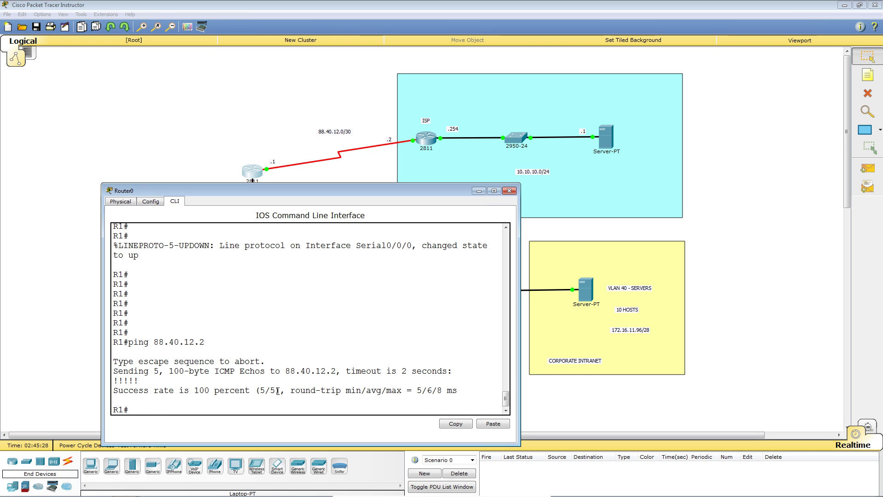
pyautogui.press('Return')
pyautogui.press('Return')
pyautogui.press('Return')
pyautogui.press('Return')
pyautogui.press('Return')
pyautogui.press('Return')
pyautogui.press('Return')
pyautogui.press('Return')
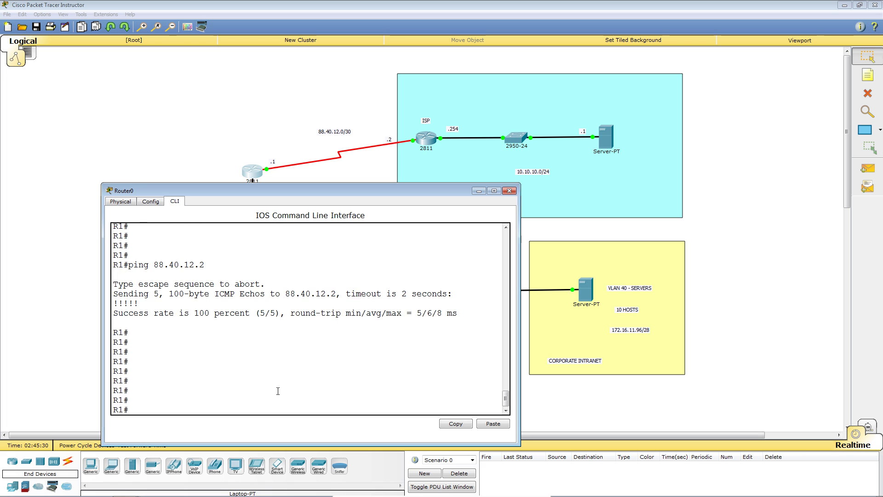
pyautogui.click(131, 109)
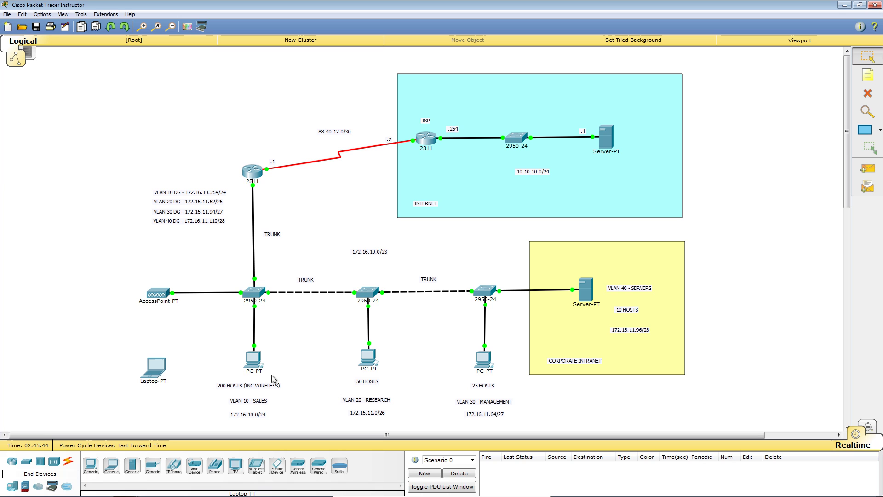
# Move the VLAN default gateway notes further left of R1, and reopen R1's console, repositioned and enlarged clear of the notes
pyautogui.moveTo(255, 361)
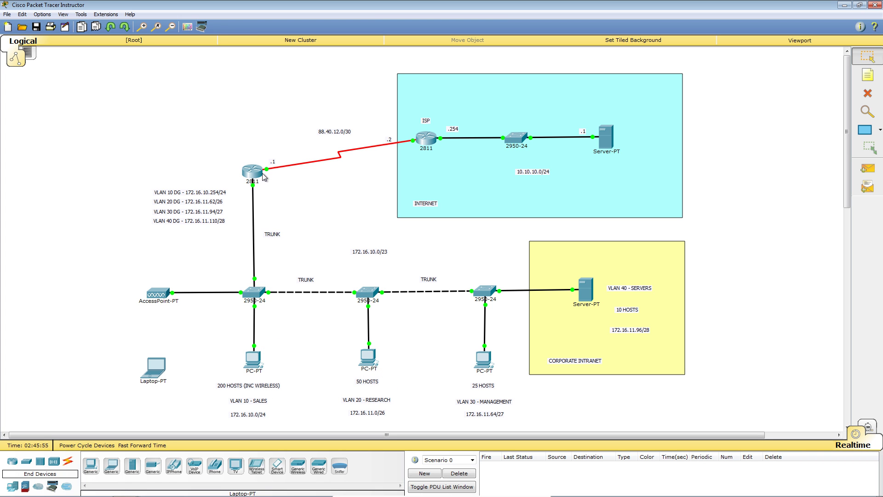
pyautogui.moveTo(252, 171)
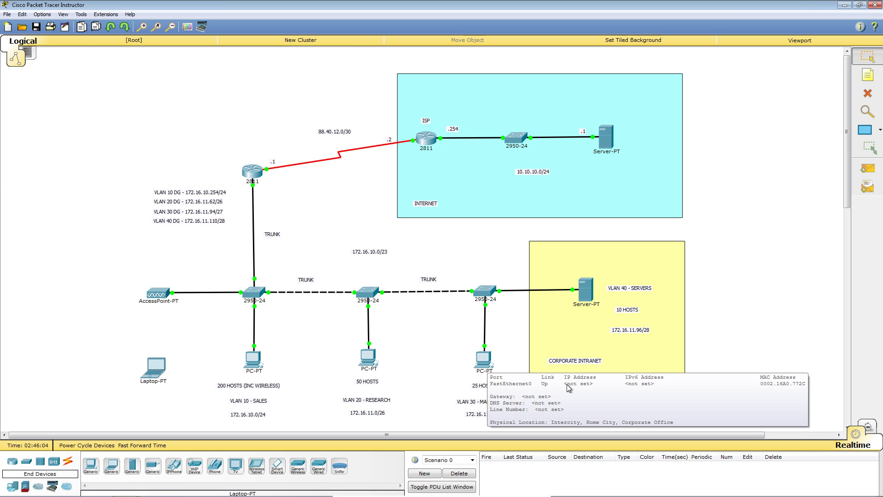
pyautogui.moveTo(587, 299)
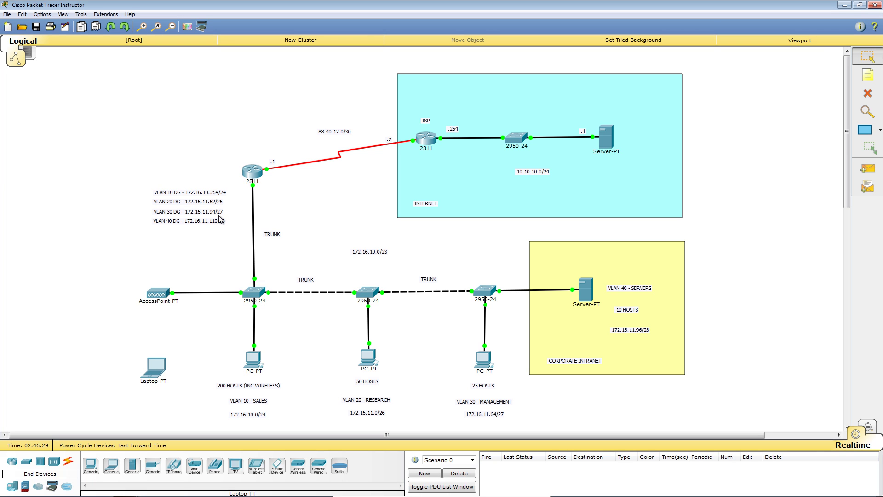
pyautogui.moveTo(123, 180); pyautogui.dragTo(96, 218)
pyautogui.click(253, 172)
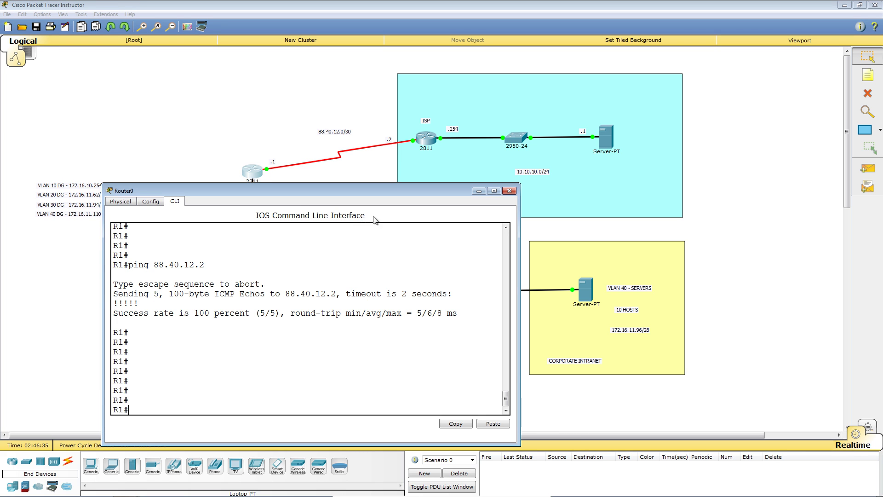
pyautogui.moveTo(376, 190); pyautogui.dragTo(573, 57)
pyautogui.moveTo(719, 314); pyautogui.dragTo(830, 363)
pyautogui.click(675, 271)
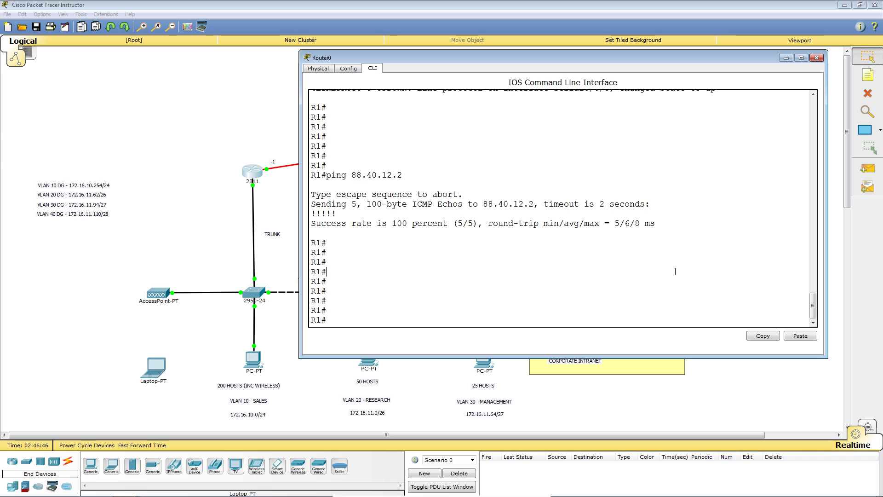
# Display R1's routing table with show ip route
pyautogui.write('sho')
pyautogui.press('Tab')
pyautogui.write('ip r')
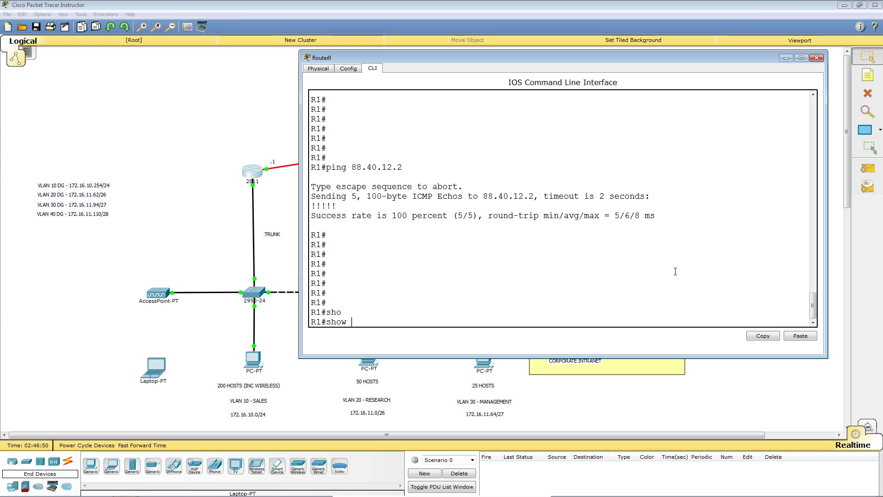
pyautogui.write('oute')
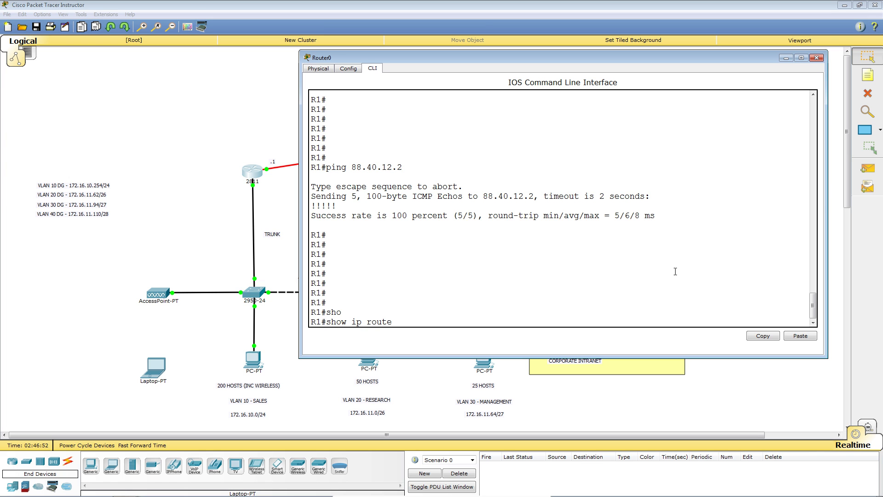
pyautogui.press('Return')
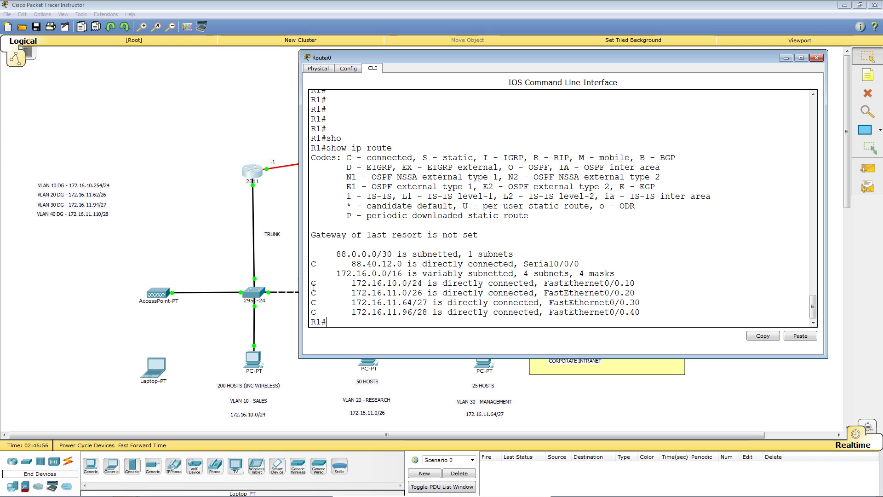
# Examine the directly connected routes for the VLAN subinterfaces and serial 0/0/0 in R1's routing table
pyautogui.moveTo(311, 282); pyautogui.dragTo(641, 312)
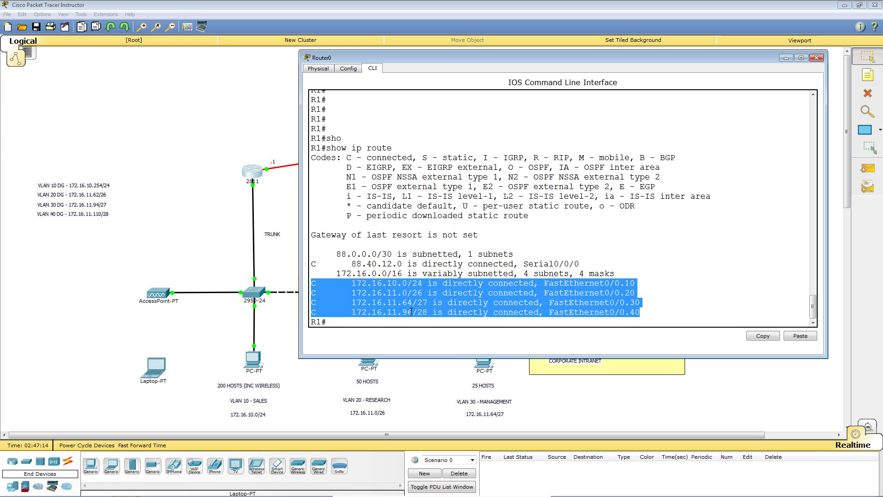
pyautogui.click(678, 290)
pyautogui.moveTo(347, 263); pyautogui.dragTo(705, 268)
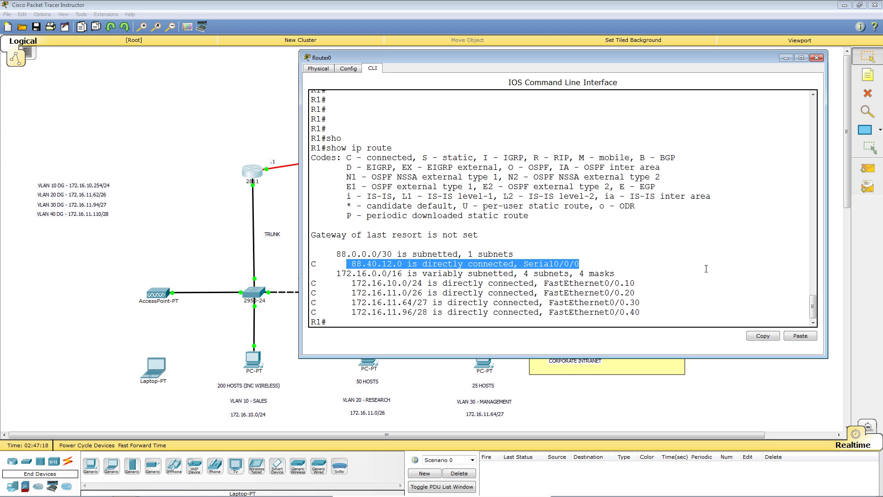
pyautogui.click(706, 268)
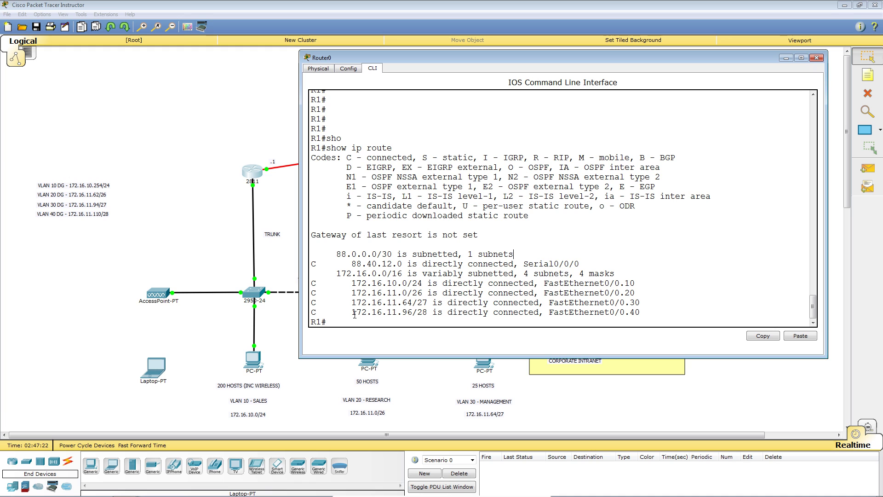
pyautogui.moveTo(352, 313); pyautogui.dragTo(643, 316)
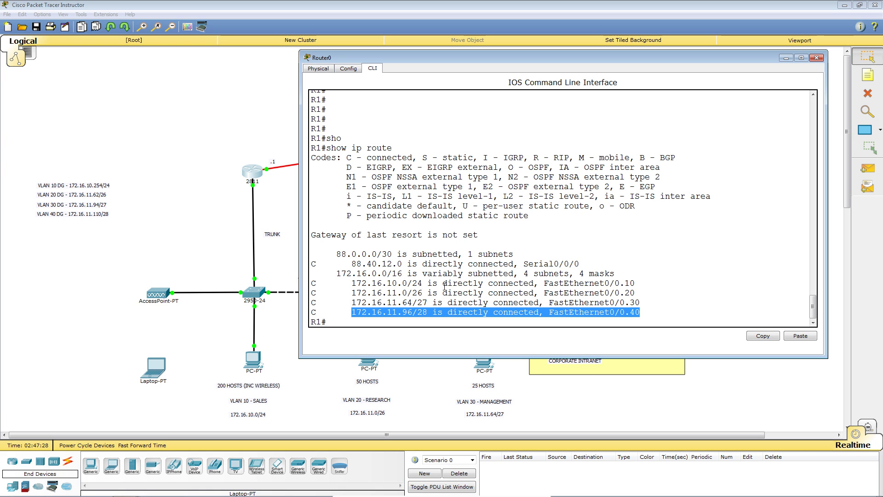
pyautogui.click(719, 235)
pyautogui.press('Return')
pyautogui.press('Return')
pyautogui.press('Return')
pyautogui.press('Return')
pyautogui.press('Return')
pyautogui.press('Return')
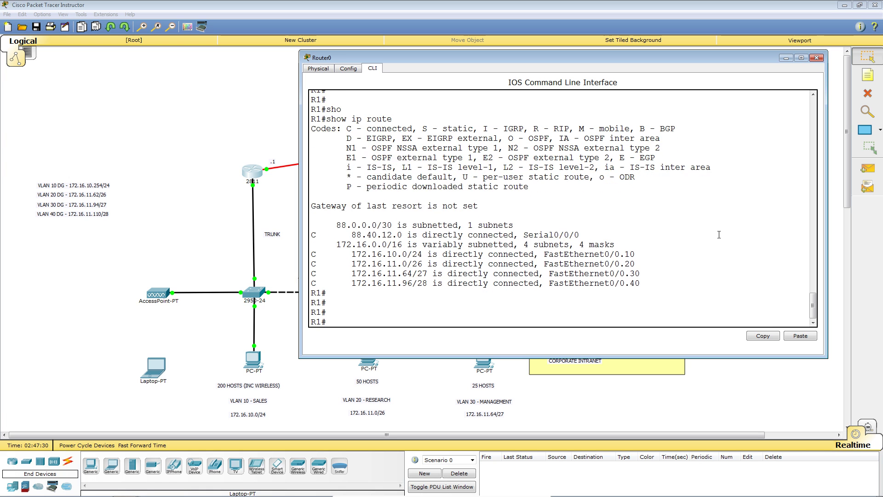
# Enter global configuration mode on R1 and create a DHCP pool named VLAN10
pyautogui.write('conf')
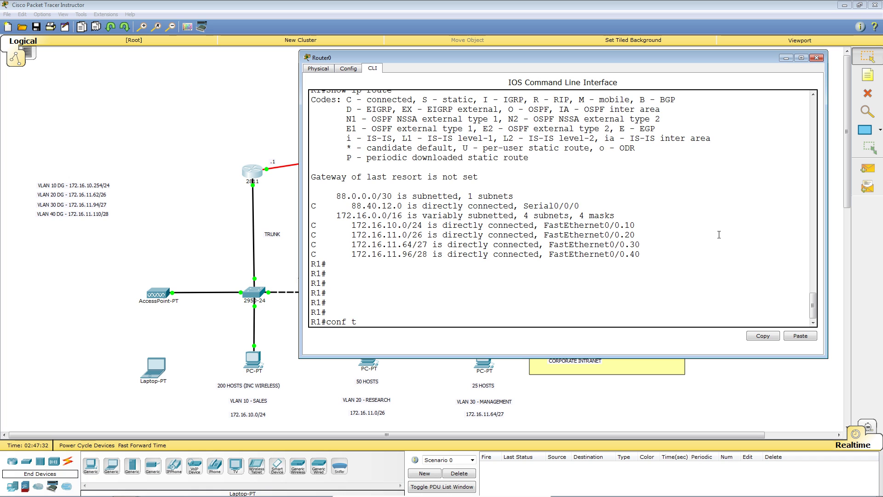
pyautogui.write(' t')
pyautogui.press('Return')
pyautogui.write('ip dhc')
pyautogui.press('Tab')
pyautogui.write('po')
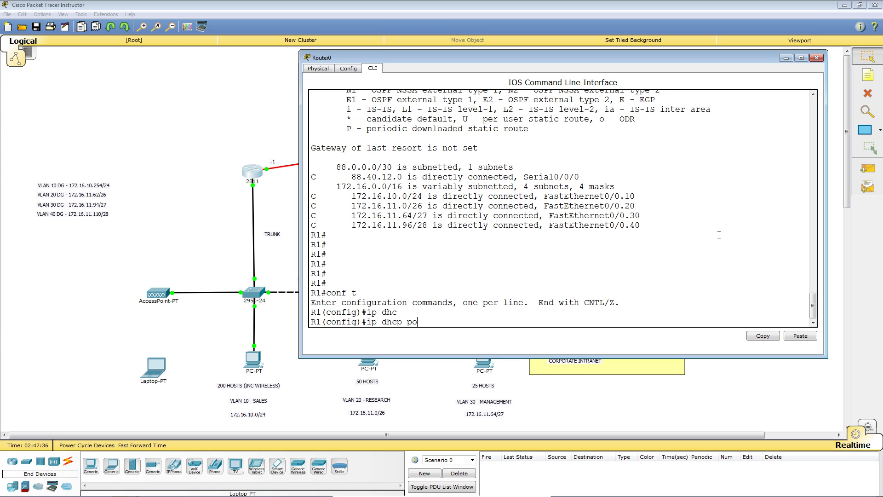
pyautogui.press('Tab')
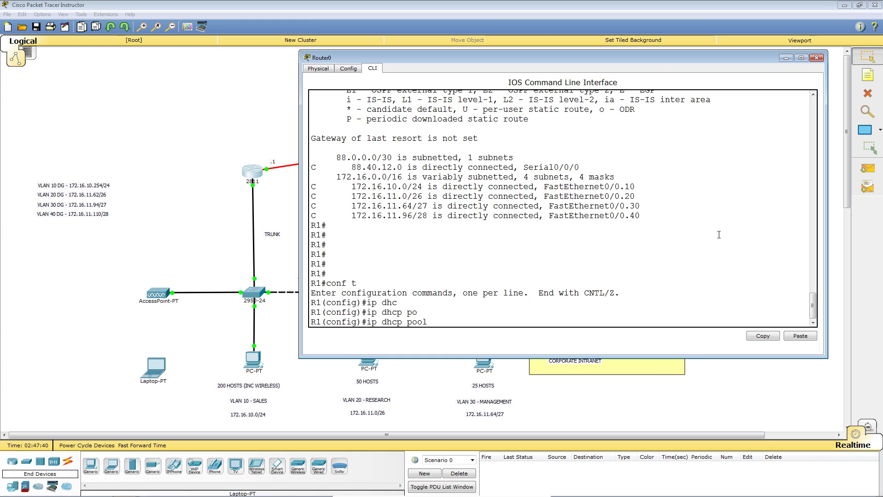
pyautogui.write('VLAN')
pyautogui.write('!)')
pyautogui.press('BackSpace')
pyautogui.press('BackSpace')
pyautogui.write('10')
pyautogui.press('Return')
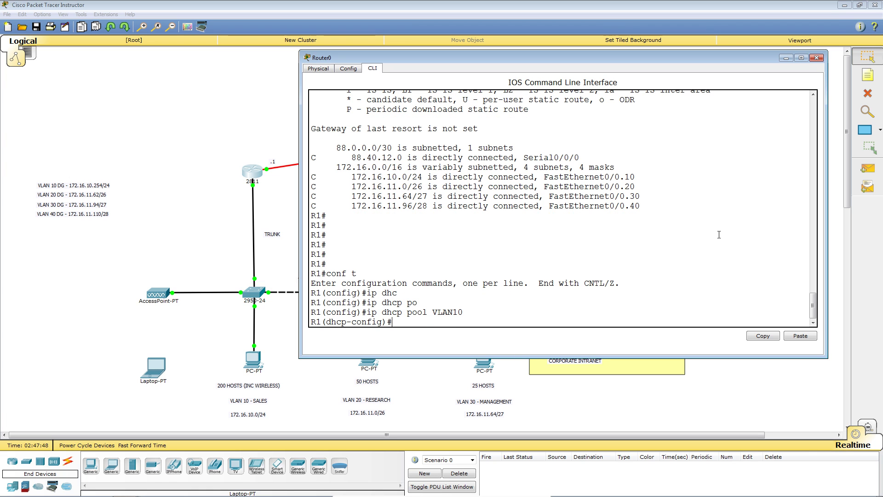
# Set the VLAN10 DHCP pool's network to 172.16.10.0 with mask 255.255.255.0, copying the address from the routing table
pyautogui.write('netw')
pyautogui.press('Tab')
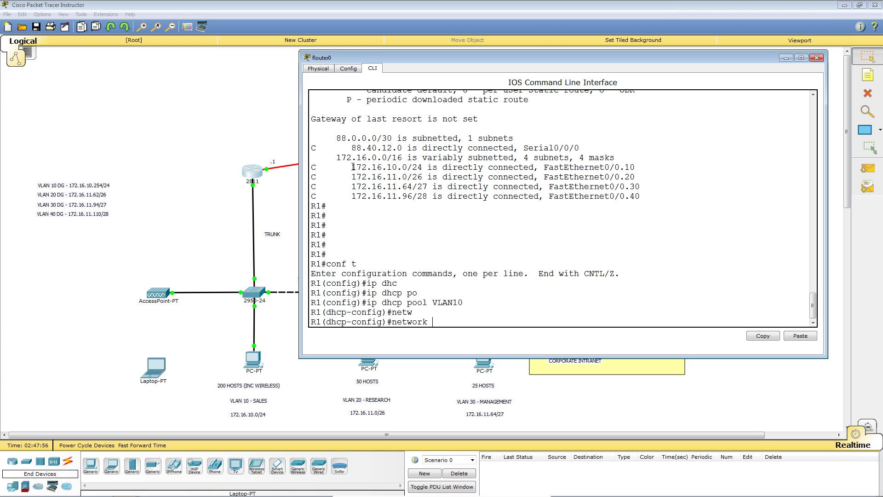
pyautogui.moveTo(353, 167); pyautogui.dragTo(406, 167)
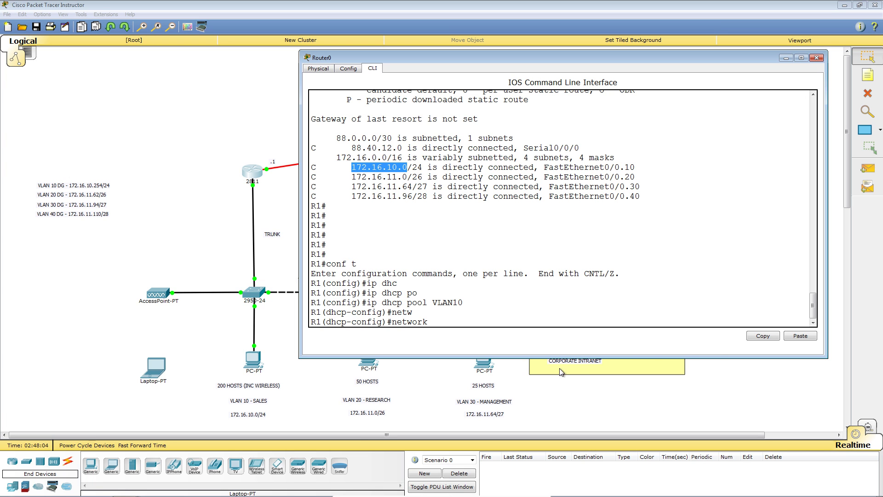
pyautogui.click(763, 339)
pyautogui.click(803, 336)
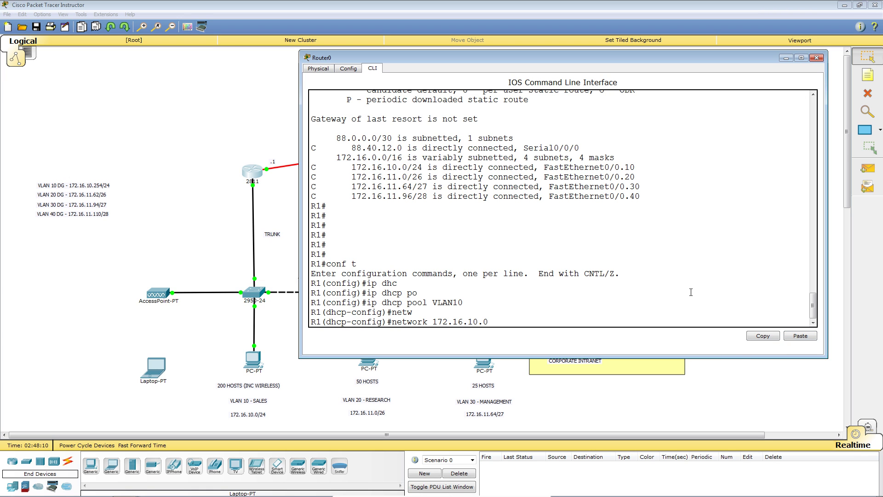
pyautogui.write('255.255.255.0')
pyautogui.press('Return')
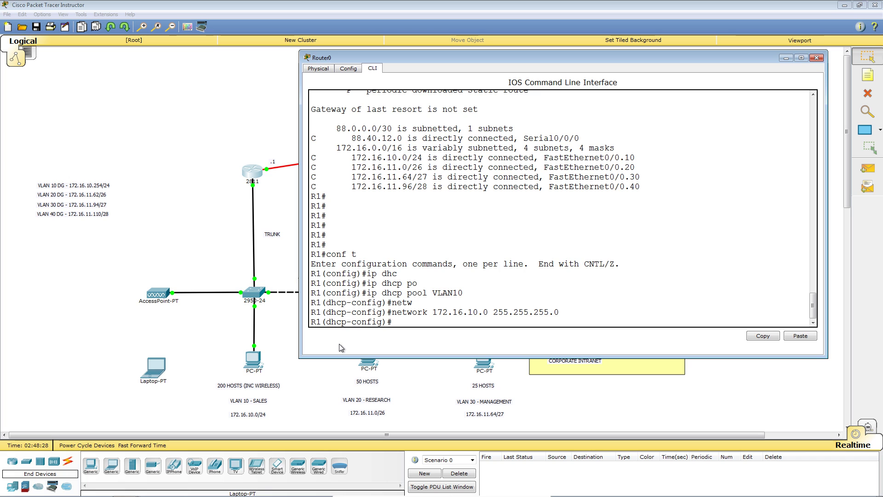
# Set the VLAN10 pool's default router to 172.16.10.254 and DNS server to 10.10.10.1, and exit the pool configuration
pyautogui.write('defa')
pyautogui.press('Tab')
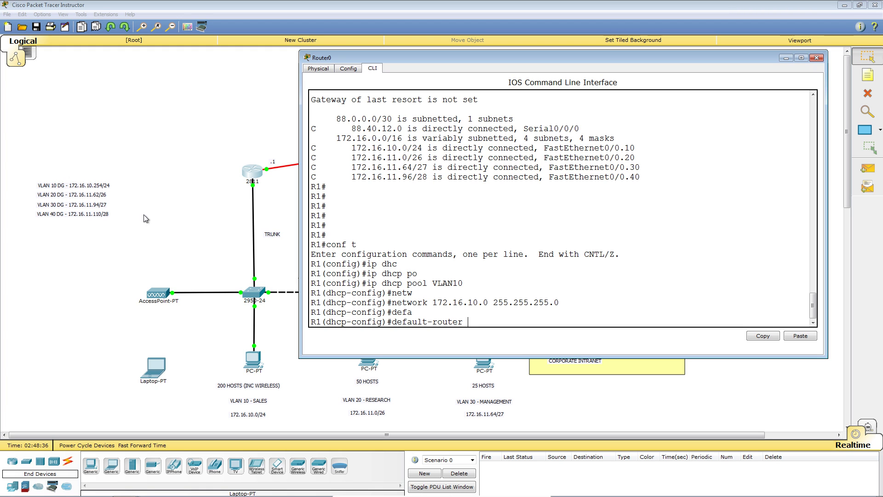
pyautogui.write('172.16.10.254')
pyautogui.press('Return')
pyautogui.write('dns')
pyautogui.press('Tab')
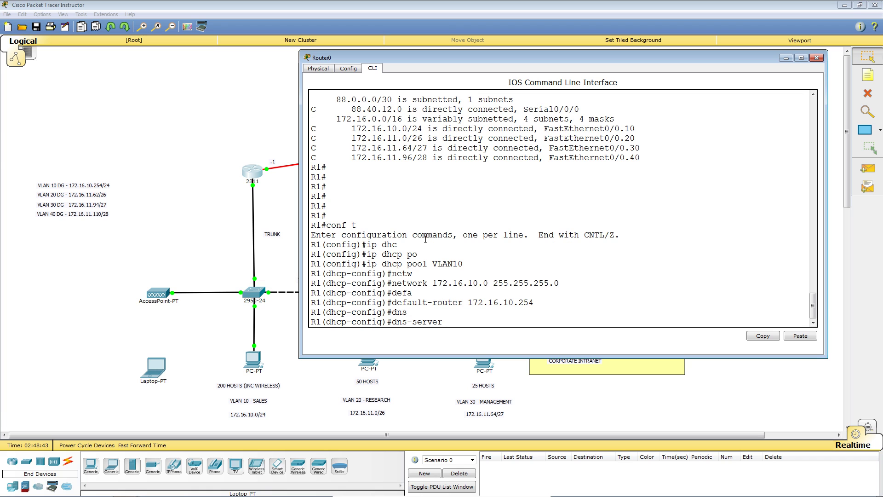
pyautogui.write('10.10.10.1')
pyautogui.press('Return')
pyautogui.write('exit')
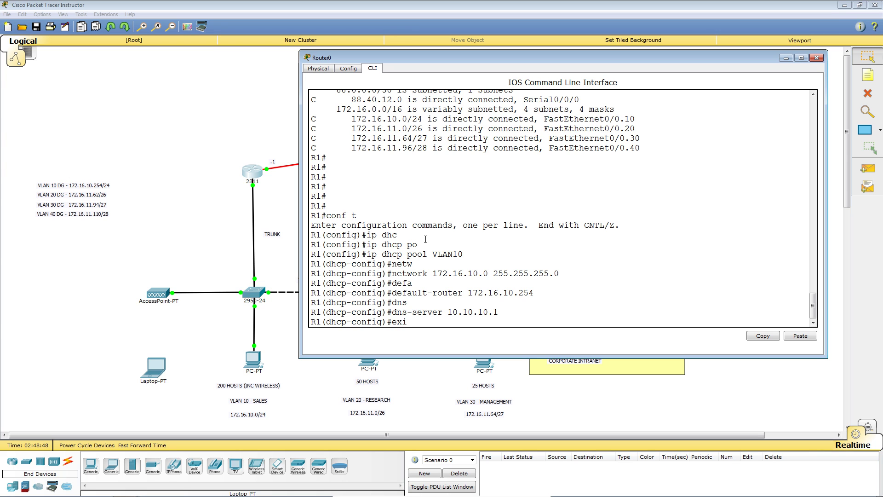
pyautogui.press('Return')
pyautogui.press('Return')
# Create a second DHCP pool named VLAN20 on R1 by reusing the earlier pool command
pyautogui.press('Up')
pyautogui.press('Up')
pyautogui.press('Up')
pyautogui.press('Up')
pyautogui.press('Up')
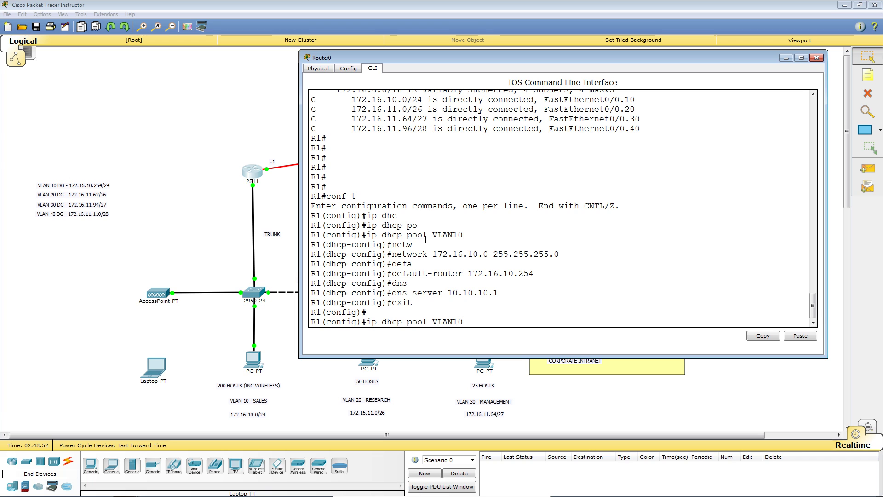
pyautogui.press('BackSpace')
pyautogui.press('BackSpace')
pyautogui.write('20')
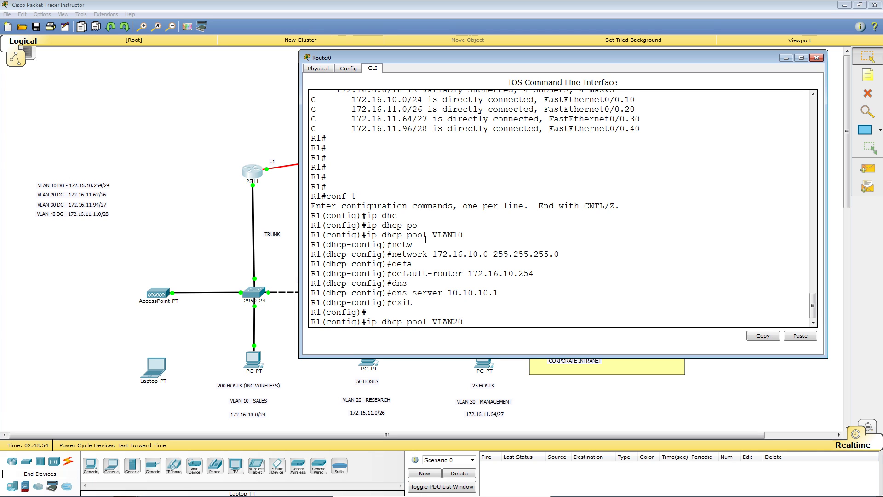
pyautogui.press('Return')
# Set the VLAN20 DHCP pool's network to 172.16.11.0 with mask 255.255.255.192, adapting the earlier network command
pyautogui.press('Up')
pyautogui.press('Up')
pyautogui.press('Up')
pyautogui.press('Up')
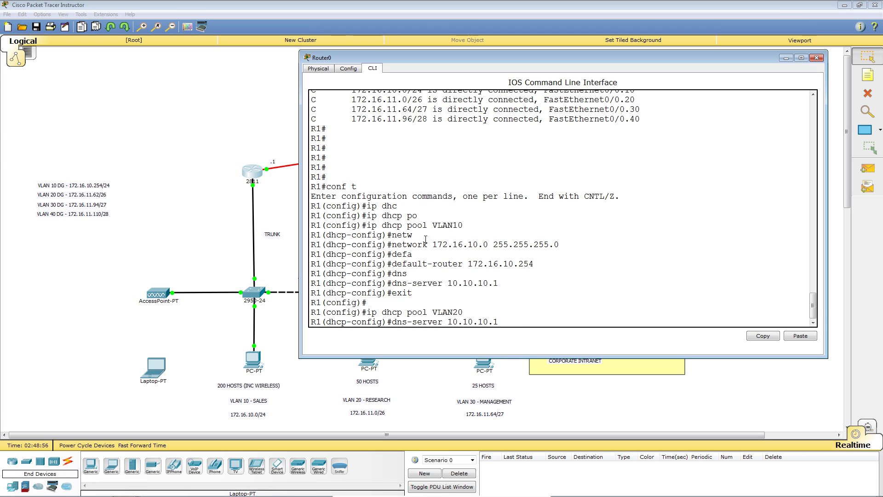
pyautogui.press('Up')
pyautogui.press('Up')
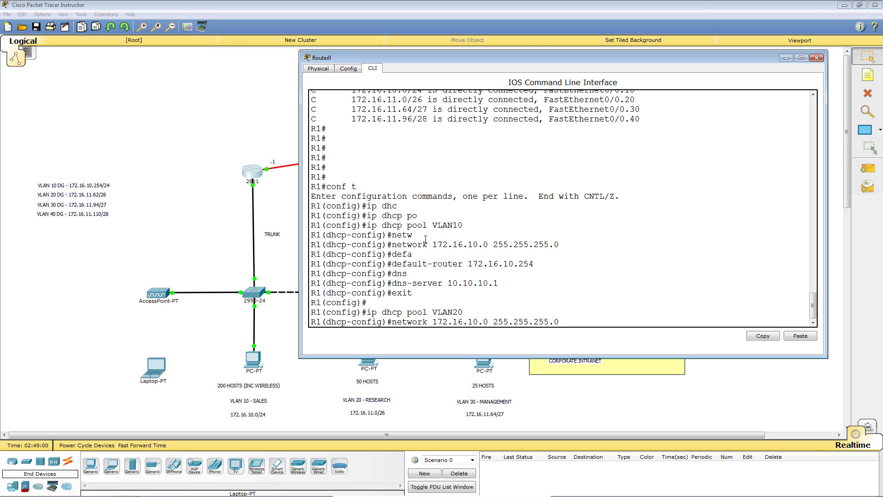
pyautogui.press('BackSpace')
pyautogui.write('1')
pyautogui.press('BackSpace')
pyautogui.write('192')
pyautogui.press('Return')
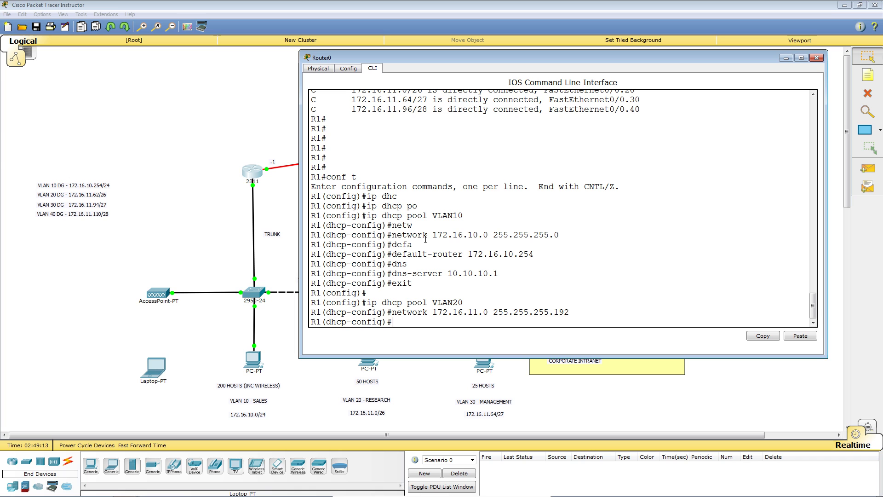
# Set the VLAN20 DHCP pool's default router to 172.16.11.62 by adapting the earlier default-router command
pyautogui.press('Up')
pyautogui.press('Up')
pyautogui.press('Up')
pyautogui.press('Up')
pyautogui.press('Up')
pyautogui.press('BackSpace')
pyautogui.press('BackSpace')
pyautogui.press('BackSpace')
pyautogui.press('BackSpace')
pyautogui.press('BackSpace')
pyautogui.write('1.62')
pyautogui.press('Return')
# Set the VLAN20 pool's DNS server to 10.10.10.1 and exit the pool configuration
pyautogui.press('Up')
pyautogui.press('Up')
pyautogui.press('Up')
pyautogui.press('Up')
pyautogui.press('Up')
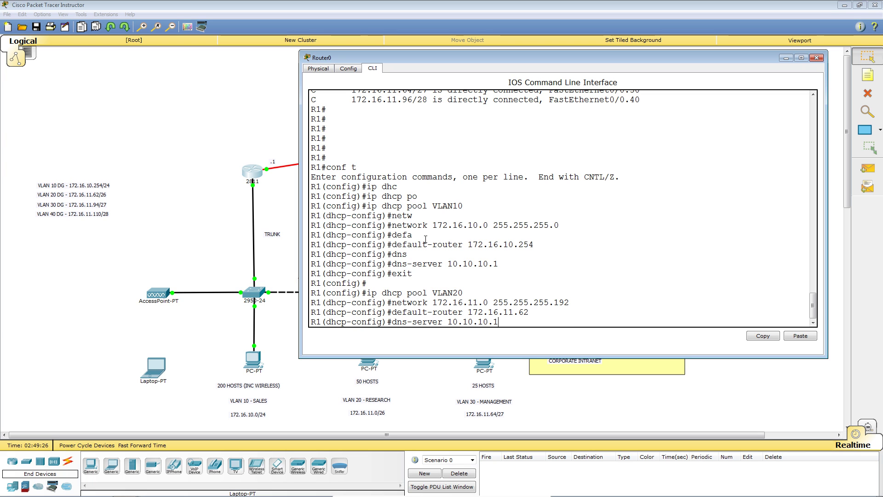
pyautogui.press('Return')
pyautogui.press('Up')
pyautogui.press('Up')
pyautogui.press('Up')
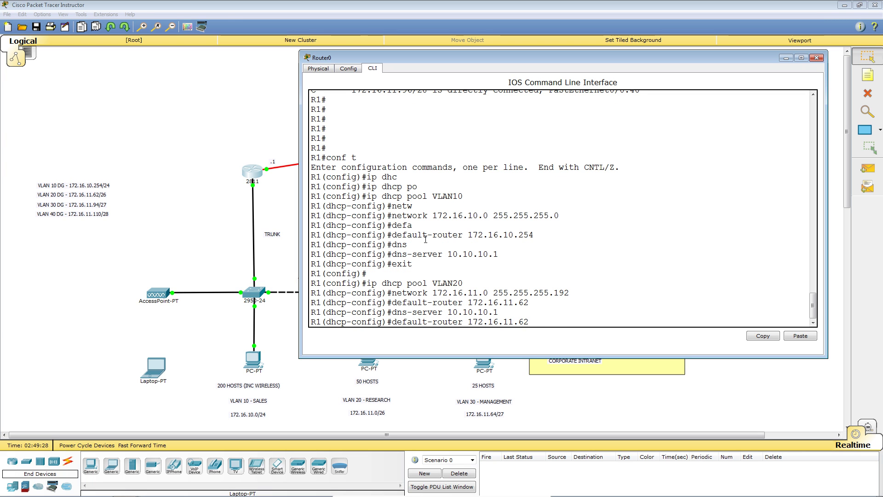
pyautogui.press('Up')
pyautogui.press('Up')
pyautogui.press('Return')
# Create a third DHCP pool named VLAN30 on R1 by reusing the earlier pool command
pyautogui.press('Up')
pyautogui.press('Up')
pyautogui.press('Up')
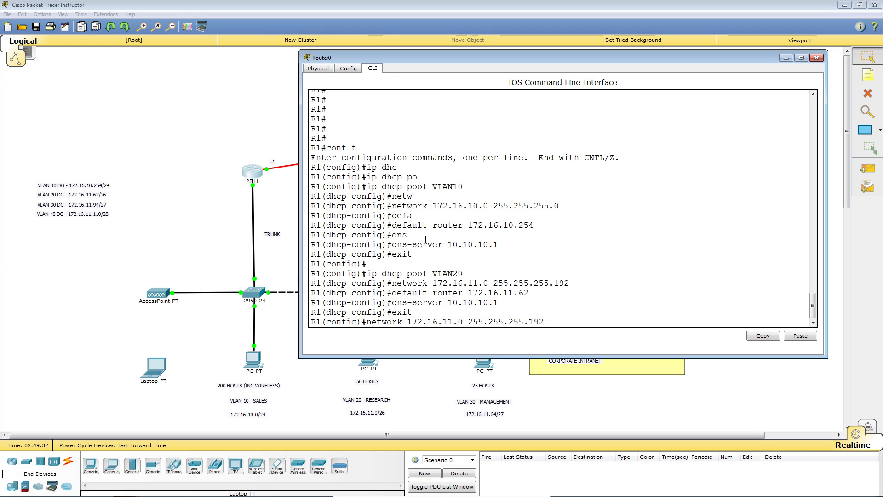
pyautogui.press('BackSpace')
pyautogui.press('BackSpace')
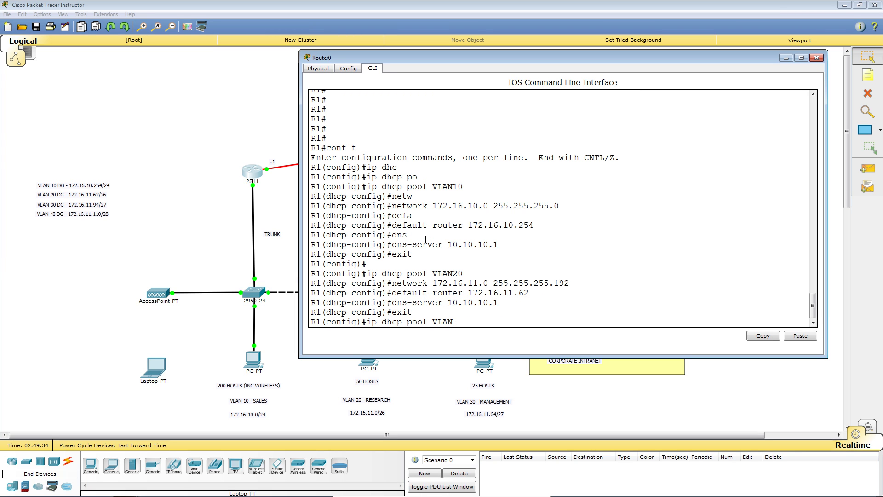
pyautogui.write('30')
pyautogui.press('Return')
# Set the VLAN30 DHCP pool's network to 172.16.11.64 with mask 255.255.255.224, adapting the earlier network command
pyautogui.press('Up')
pyautogui.press('Up')
pyautogui.press('Up')
pyautogui.press('Up')
pyautogui.press('Up')
pyautogui.press('Left')
pyautogui.press('Left')
pyautogui.press('Left')
pyautogui.press('Left')
pyautogui.press('Left')
pyautogui.press('Left')
pyautogui.press('Left')
pyautogui.press('Left')
pyautogui.press('Left')
pyautogui.press('Left')
pyautogui.press('Left')
pyautogui.press('Left')
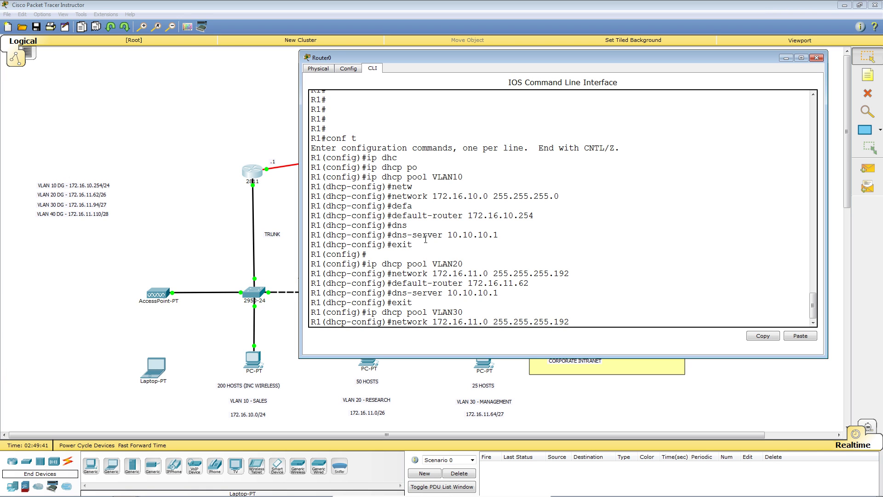
pyautogui.press('BackSpace')
pyautogui.write('64')
pyautogui.press('BackSpace')
pyautogui.press('BackSpace')
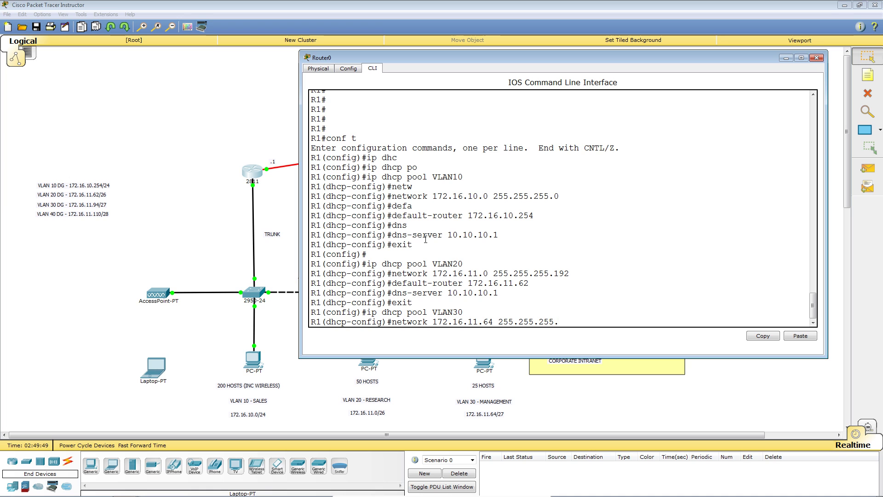
pyautogui.write('22')
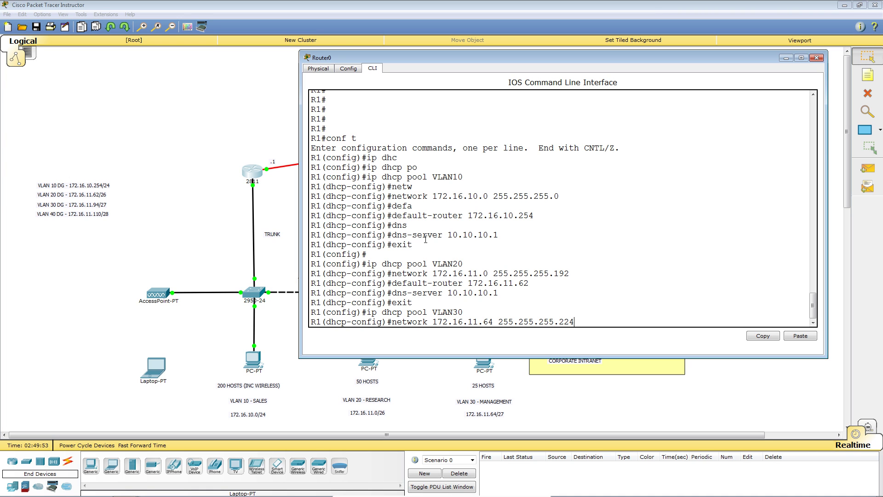
pyautogui.write('4')
pyautogui.press('Return')
# Set the VLAN30 DHCP pool's default router to 172.16.11.94, the VLAN 30 gateway noted in the topology
pyautogui.press('Up')
pyautogui.press('Up')
pyautogui.press('Up')
pyautogui.press('Up')
pyautogui.press('Up')
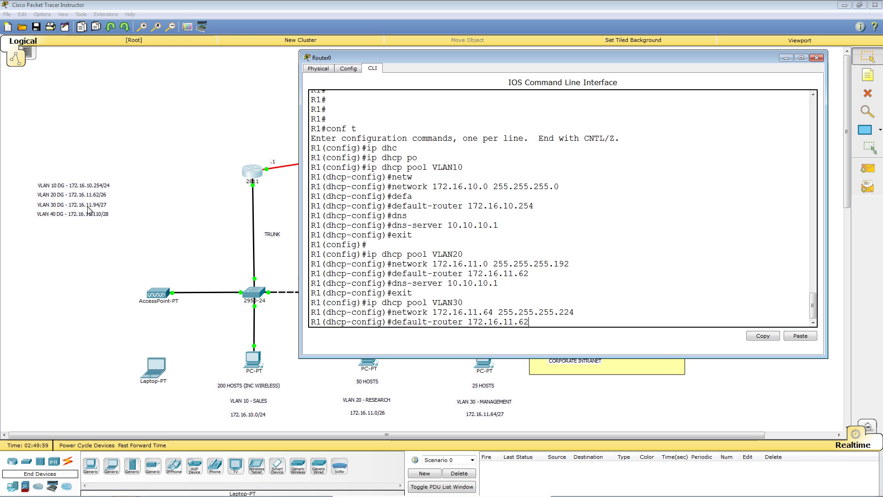
pyautogui.press('BackSpace')
pyautogui.press('BackSpace')
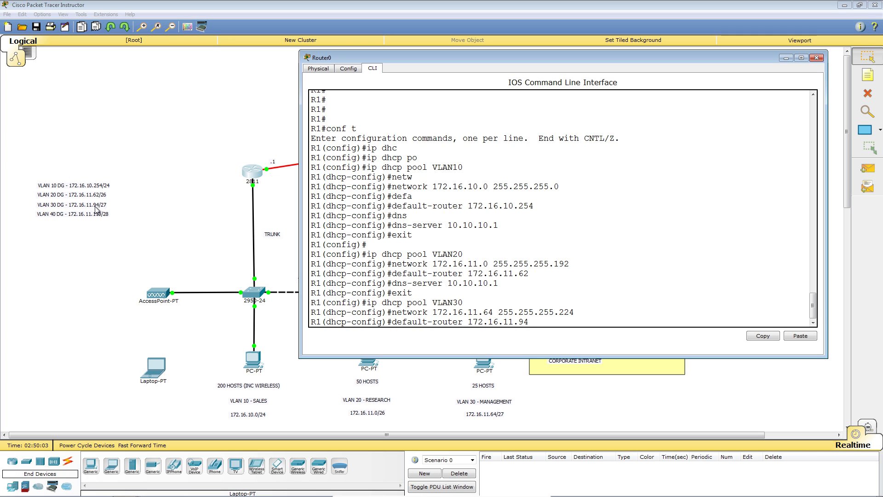
pyautogui.press('Return')
# Set the VLAN30 DHCP pool's DNS server to 10.10.10.1 by reusing the earlier dns-server command
pyautogui.press('Up')
pyautogui.press('Up')
pyautogui.press('Up')
pyautogui.press('Up')
pyautogui.press('Up')
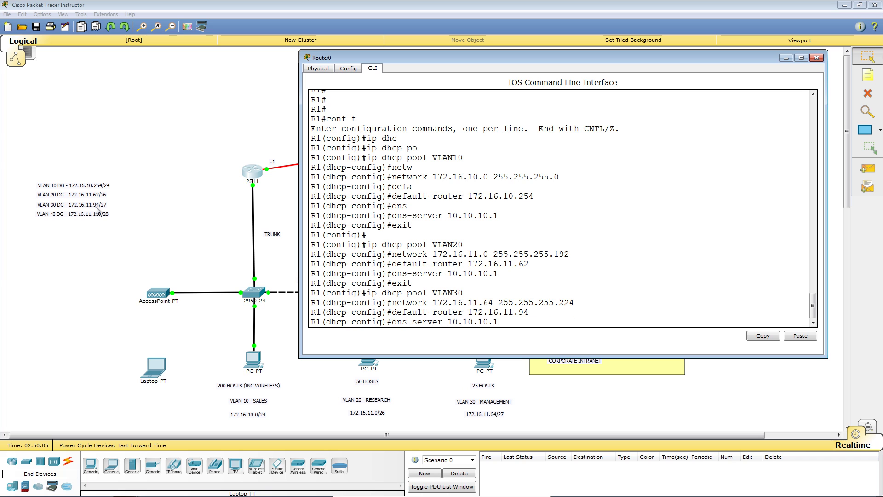
pyautogui.press('Return')
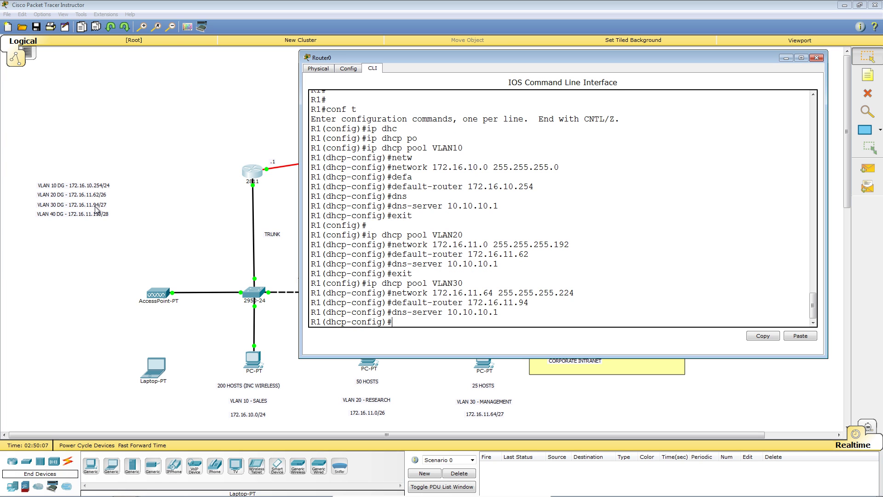
# Leave configuration mode on R1 and save the running configuration with wr
pyautogui.hotkey('ctrl', 'z')
pyautogui.press('Return')
pyautogui.press('Return')
pyautogui.press('Return')
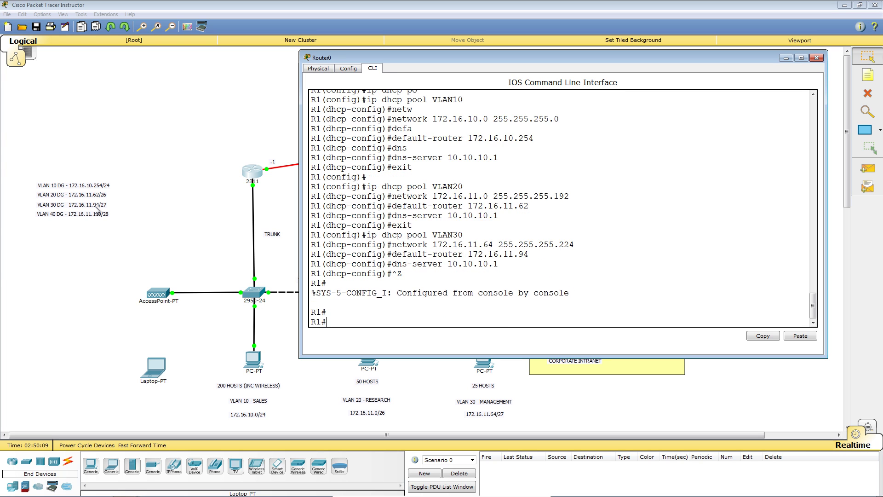
pyautogui.write('wr')
pyautogui.press('Return')
pyautogui.press('Return')
pyautogui.press('Return')
pyautogui.press('Return')
pyautogui.press('Return')
pyautogui.press('Return')
pyautogui.press('Return')
pyautogui.press('Return')
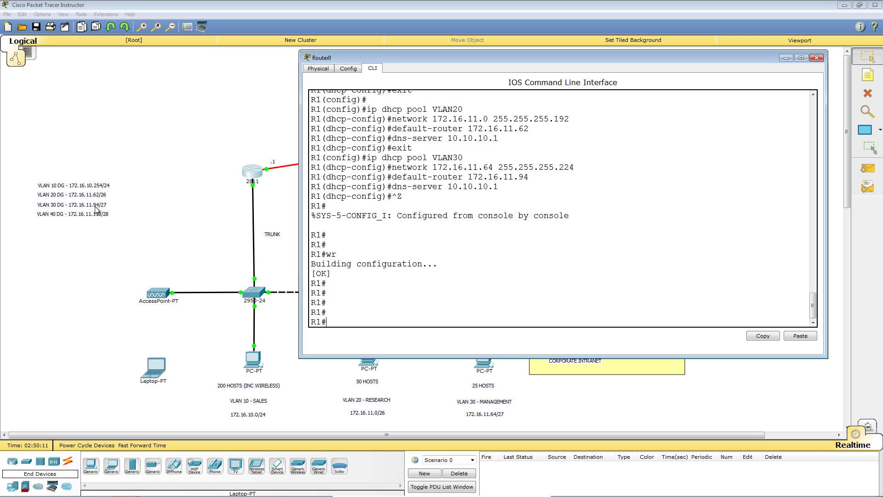
# Try to display R1's DHCP pools with sh ip dhcp pool
pyautogui.write('sh ip dhc')
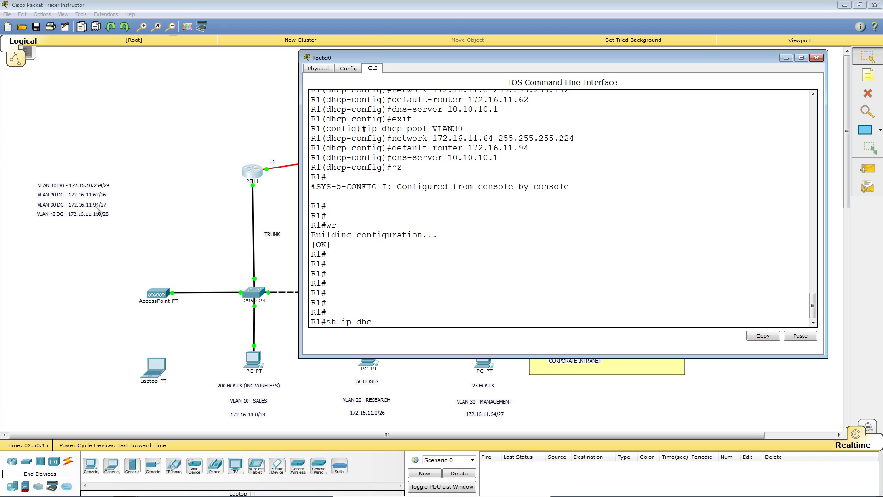
pyautogui.press('Tab')
pyautogui.write('po')
pyautogui.press('Tab')
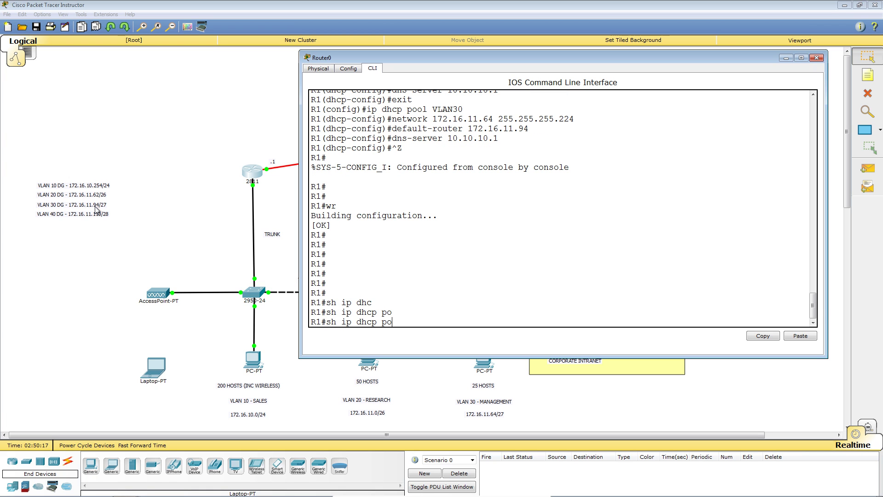
pyautogui.press('Return')
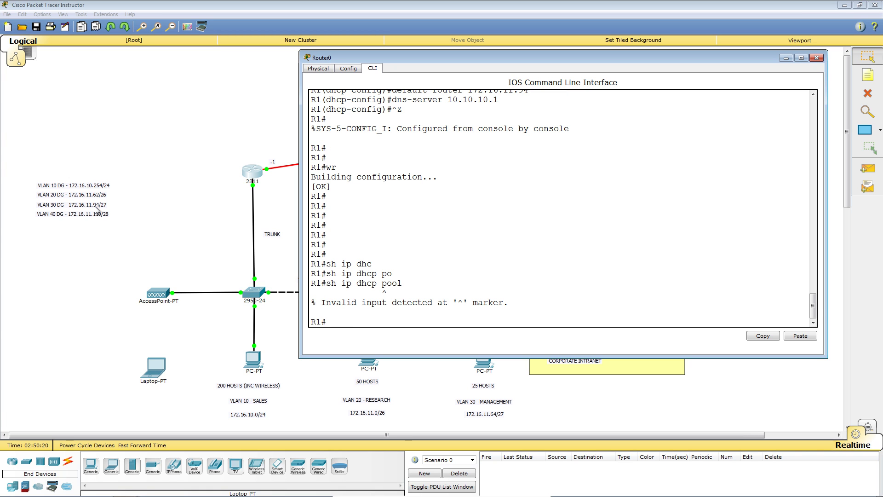
# Trim the recalled command back to sh ip dhcp and list its available options with ?
pyautogui.press('Up')
pyautogui.press('Up')
pyautogui.press('Up')
pyautogui.press('Down')
pyautogui.press('Down')
pyautogui.press('Down')
pyautogui.press('Up')
pyautogui.press('BackSpace')
pyautogui.press('BackSpace')
pyautogui.press('BackSpace')
pyautogui.press('BackSpace')
pyautogui.press('BackSpace')
pyautogui.press('BackSpace')
pyautogui.press('Tab')
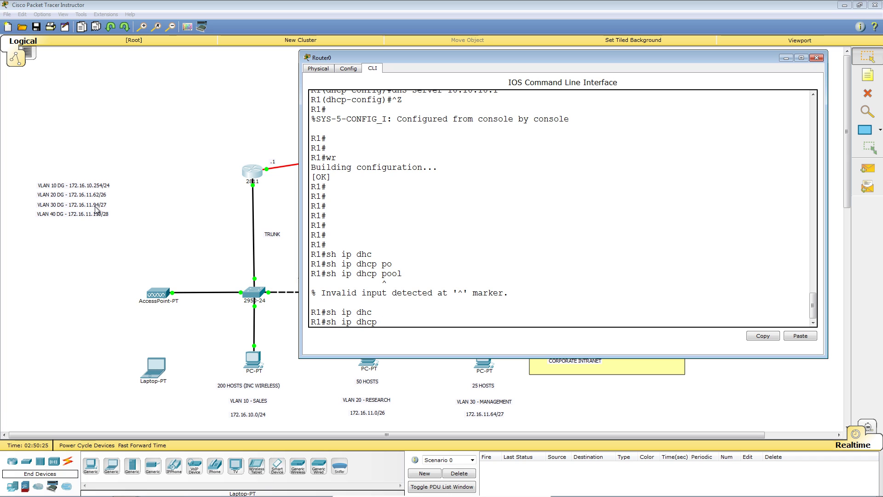
pyautogui.write('?')
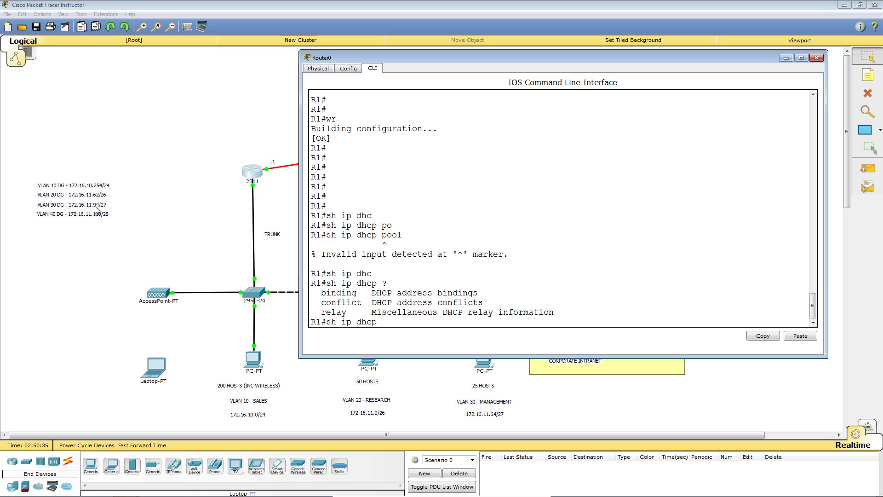
# Display R1's DHCP address bindings with sh ip dhcp binding, and return to the topology
pyautogui.write('bind')
pyautogui.press('Tab')
pyautogui.press('Return')
pyautogui.press('Return')
pyautogui.press('Return')
pyautogui.press('Return')
pyautogui.press('Return')
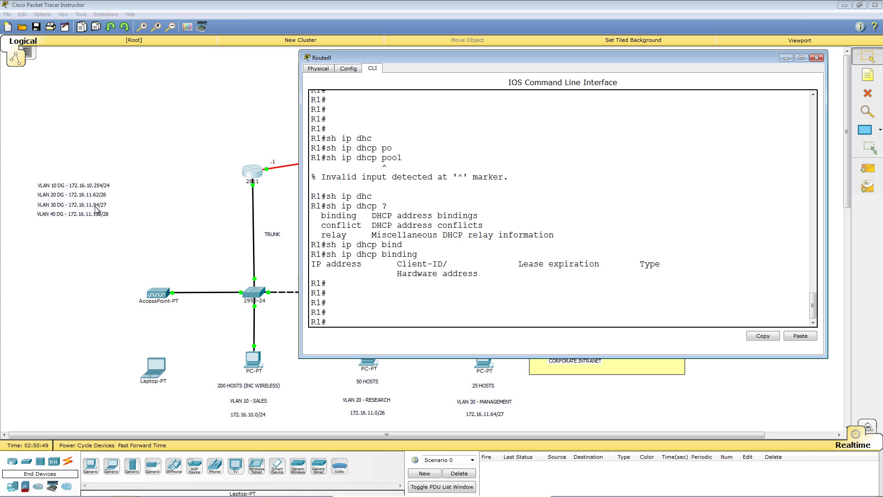
pyautogui.click(104, 271)
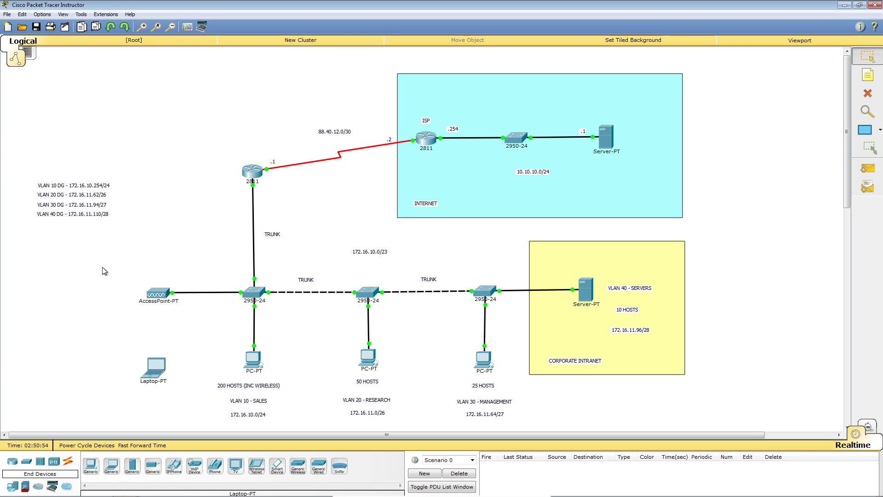
# Switch the VLAN 10 Sales PC's IPv4 configuration to DHCP and return to the topology
pyautogui.click(256, 363)
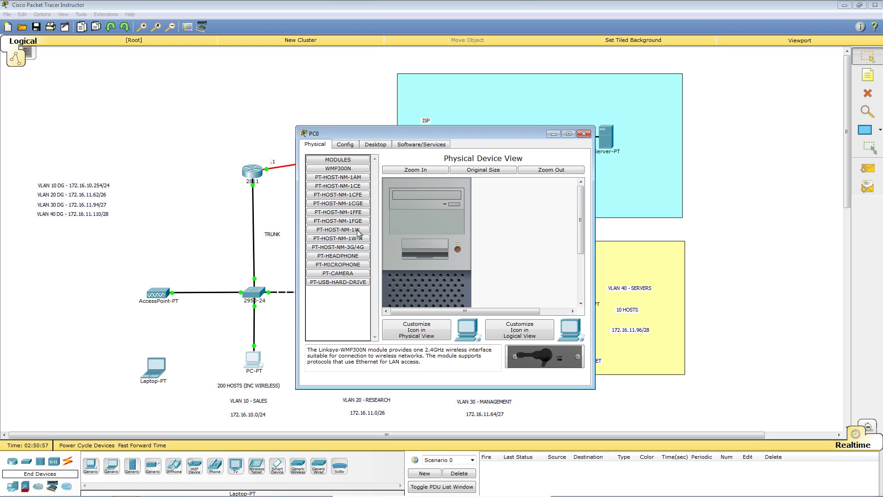
pyautogui.click(383, 145)
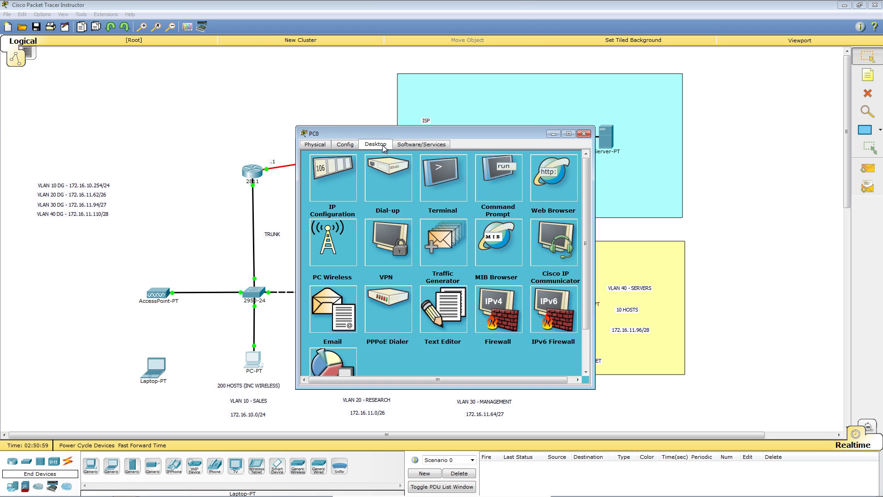
pyautogui.click(340, 183)
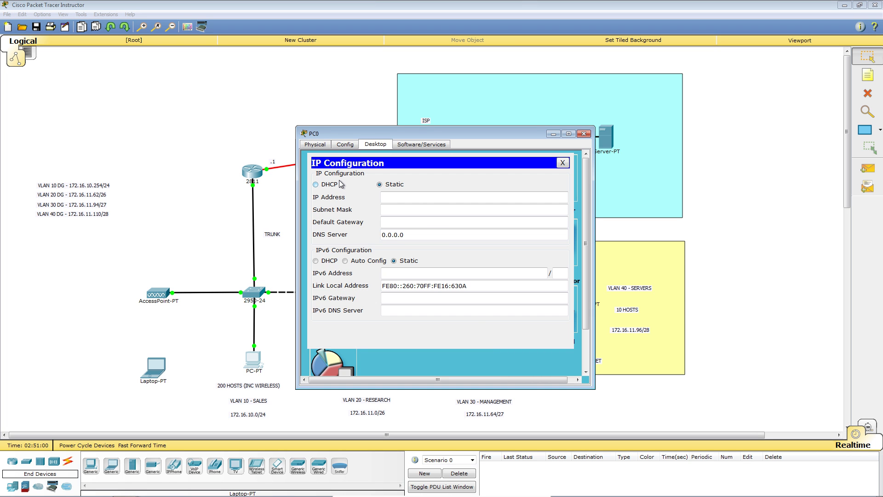
pyautogui.click(316, 185)
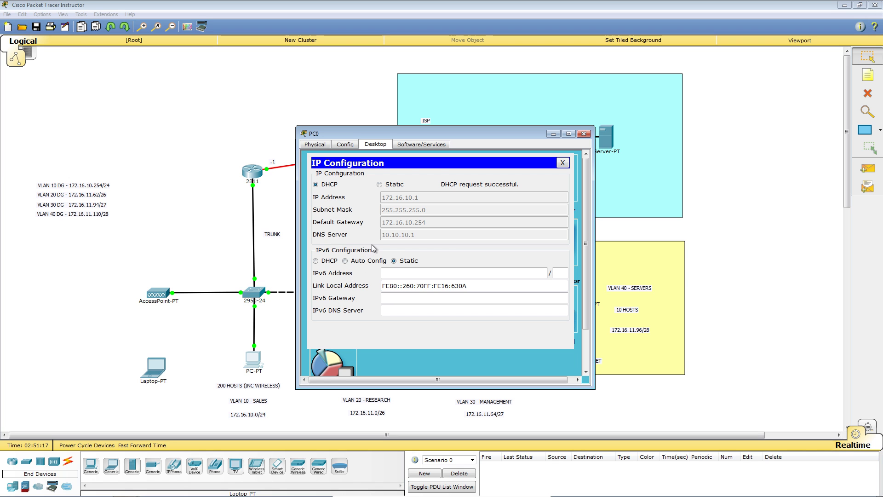
pyautogui.click(212, 343)
# Switch the VLAN 20 Research PC's IPv4 configuration to DHCP and close its window
pyautogui.click(365, 359)
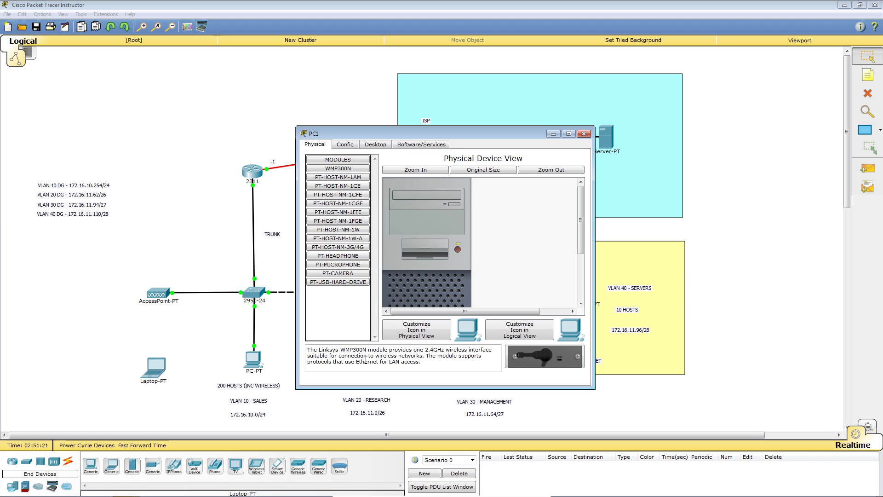
pyautogui.click(376, 145)
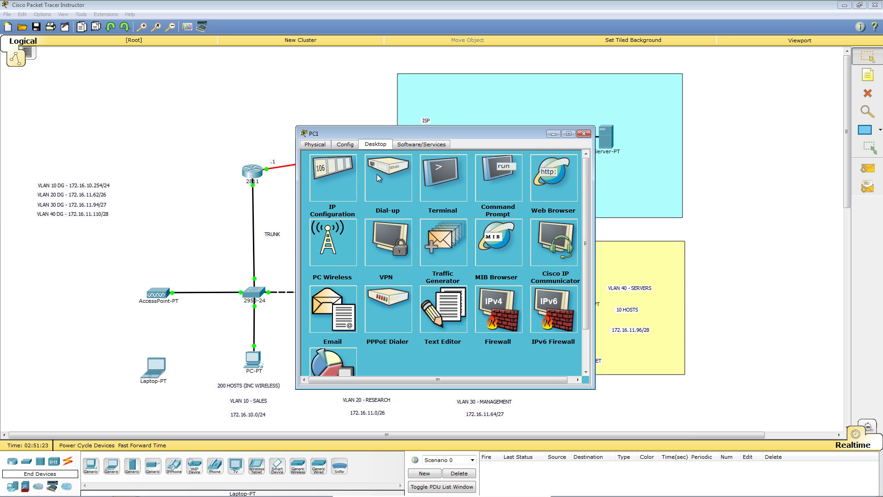
pyautogui.click(330, 185)
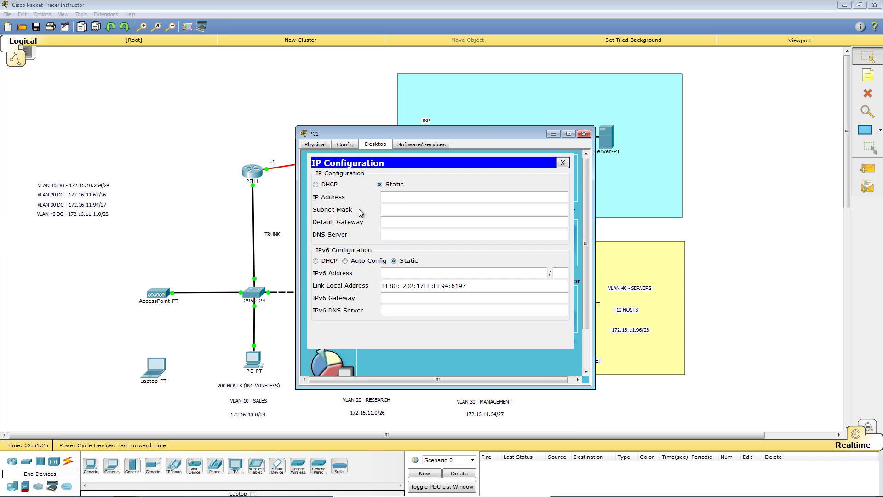
pyautogui.click(329, 185)
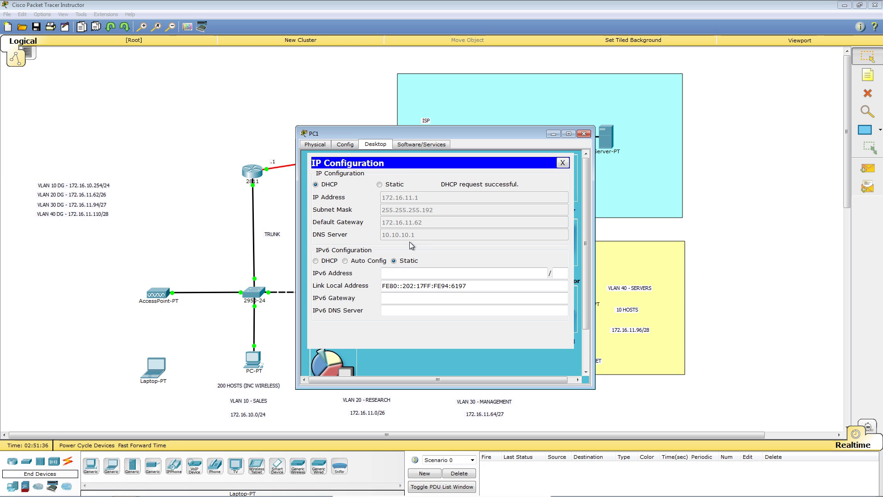
pyautogui.click(584, 133)
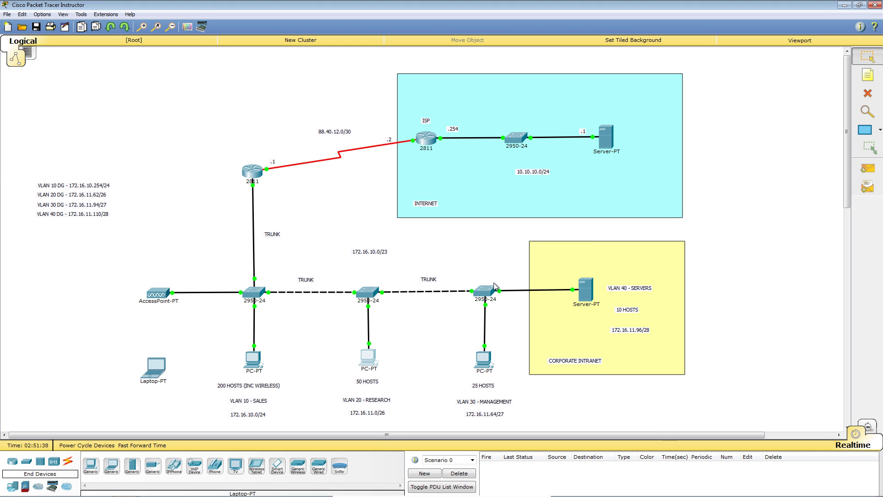
# Switch the VLAN 30 Management PC's IPv4 configuration to DHCP and close the IP settings
pyautogui.click(483, 358)
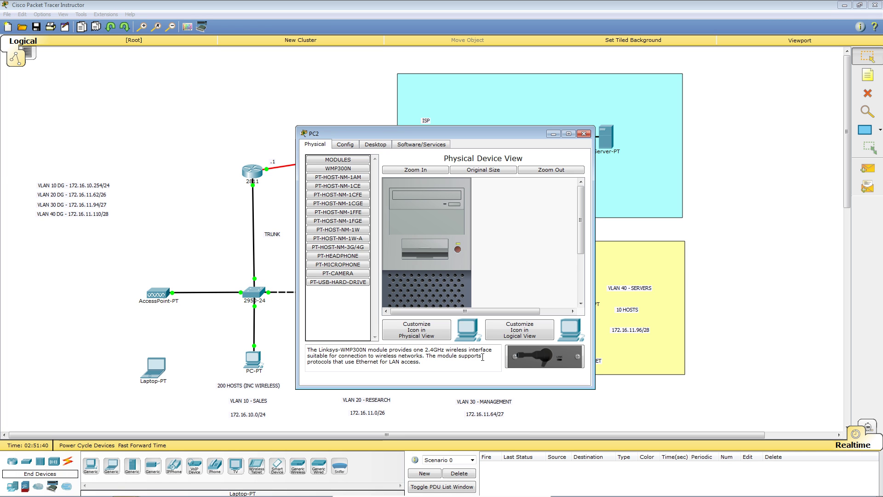
pyautogui.click(382, 145)
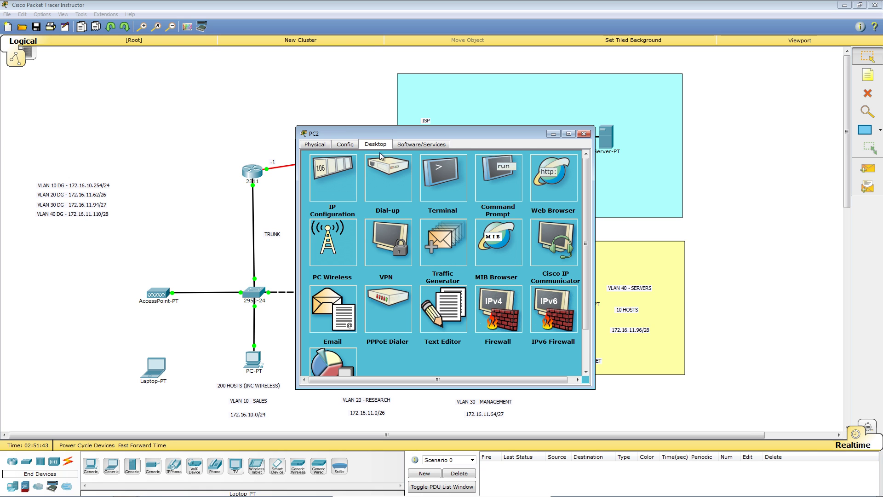
pyautogui.click(337, 183)
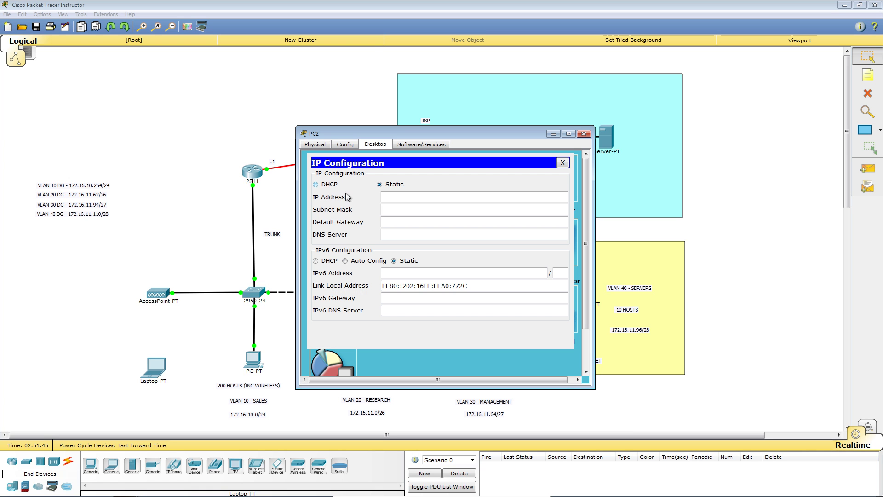
pyautogui.click(316, 185)
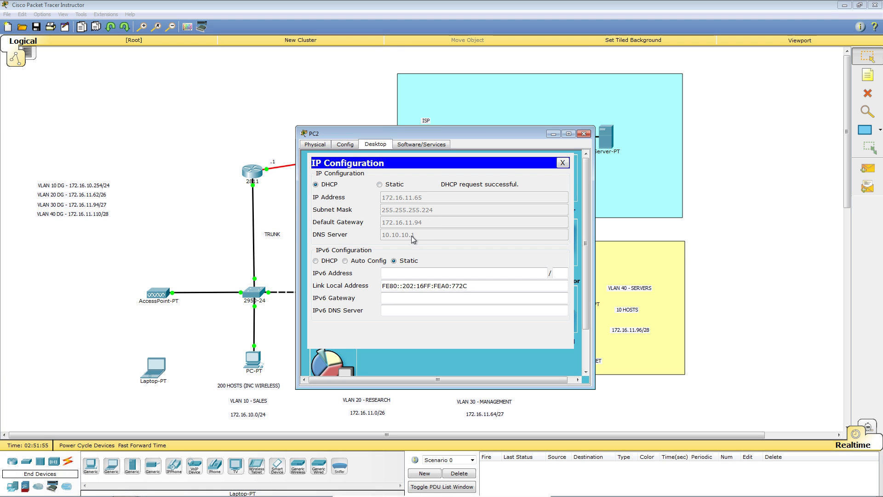
pyautogui.click(567, 166)
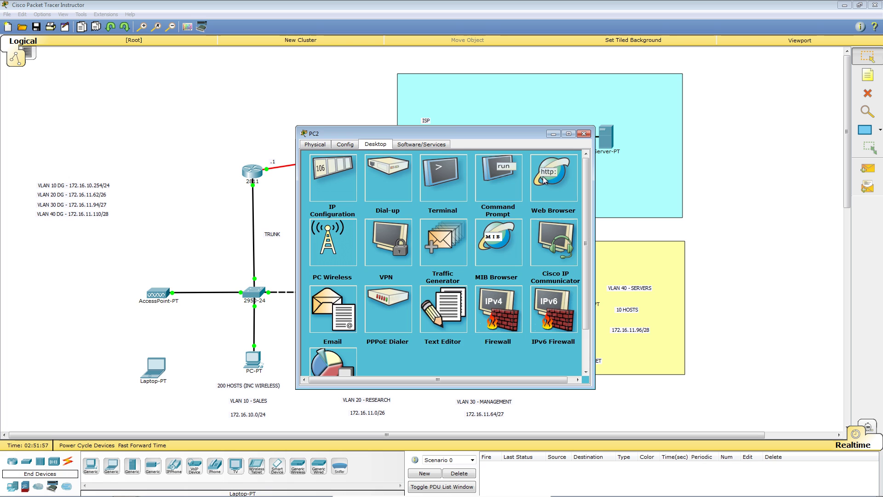
# Check the Management PC's full IP settings with ipconfig /all in a widened command prompt, and close its window
pyautogui.click(499, 184)
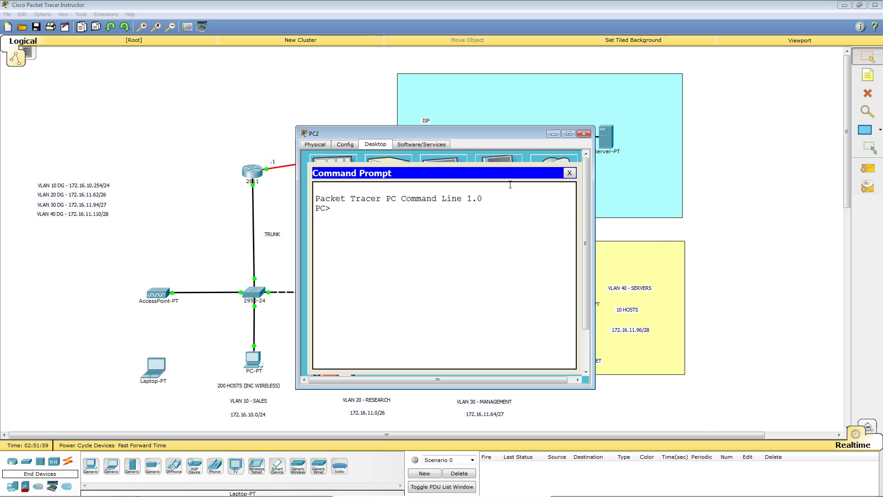
pyautogui.moveTo(593, 298); pyautogui.dragTo(772, 254)
pyautogui.write('ipconfig /all')
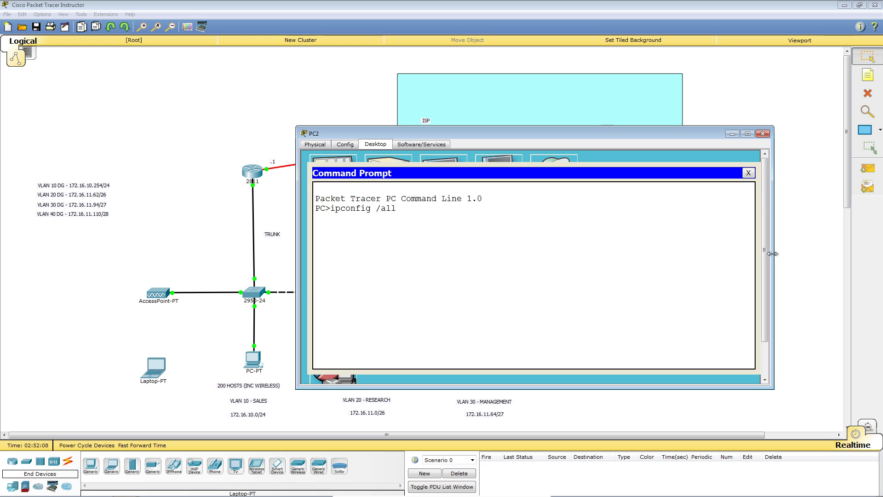
pyautogui.press('Return')
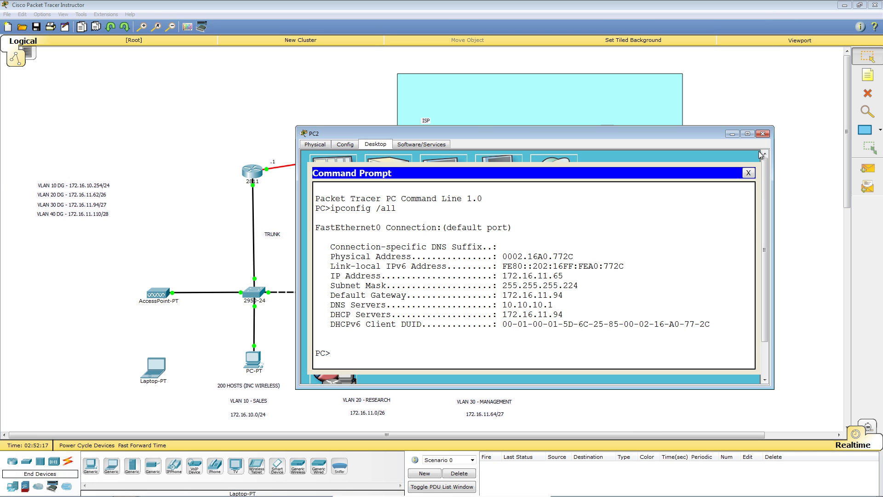
pyautogui.click(763, 133)
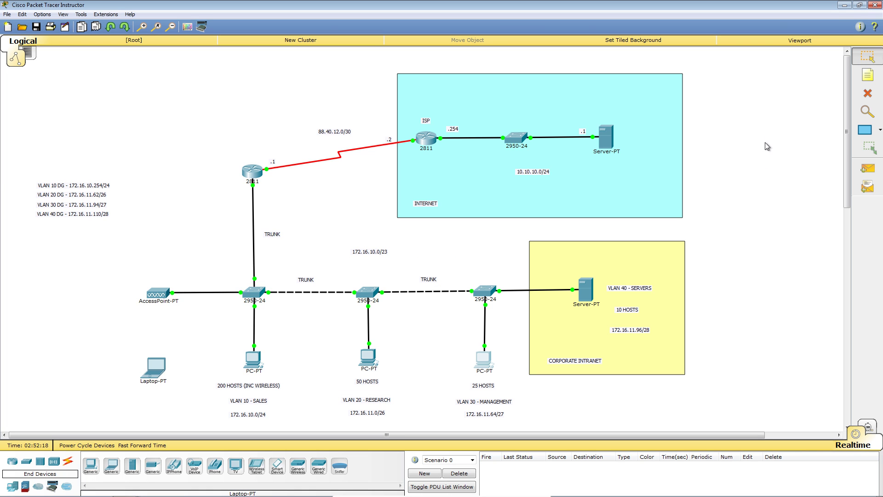